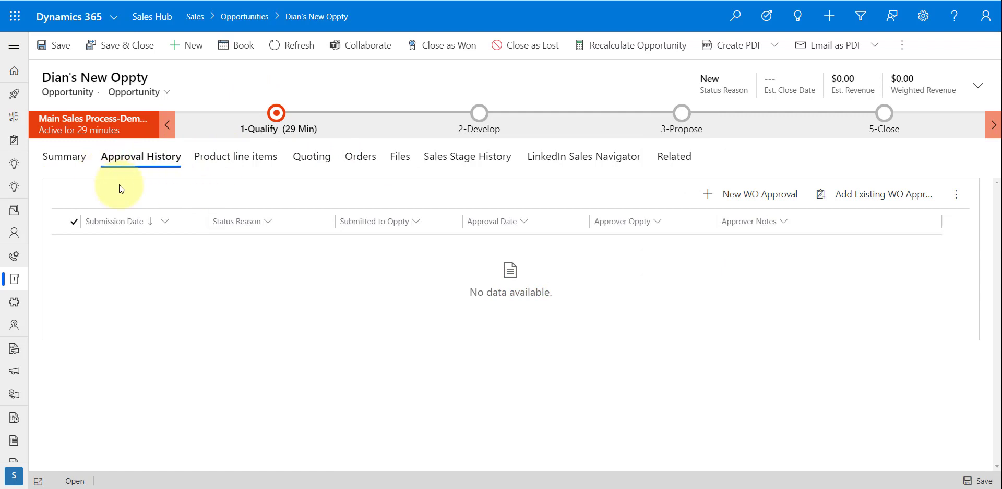
# - Refresh the opportunity's list of approval history records
pyautogui.click(956, 195)
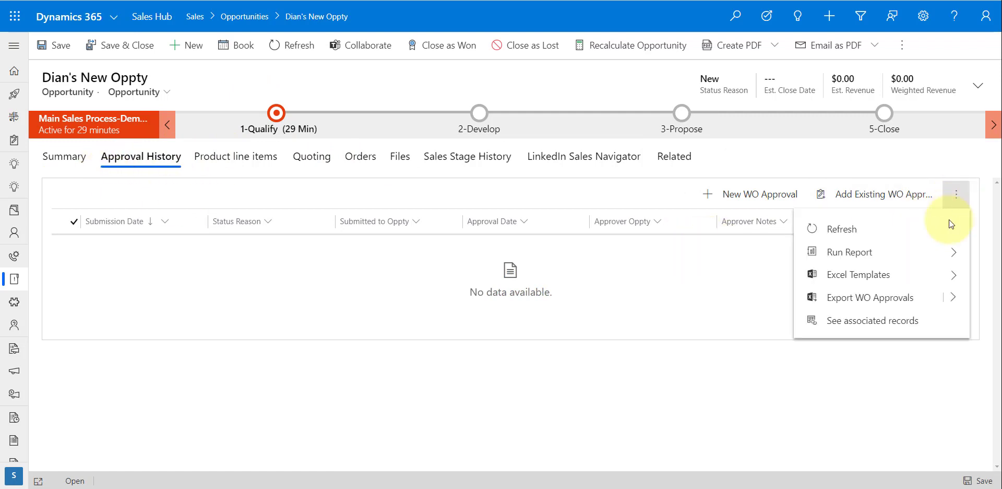
pyautogui.click(867, 229)
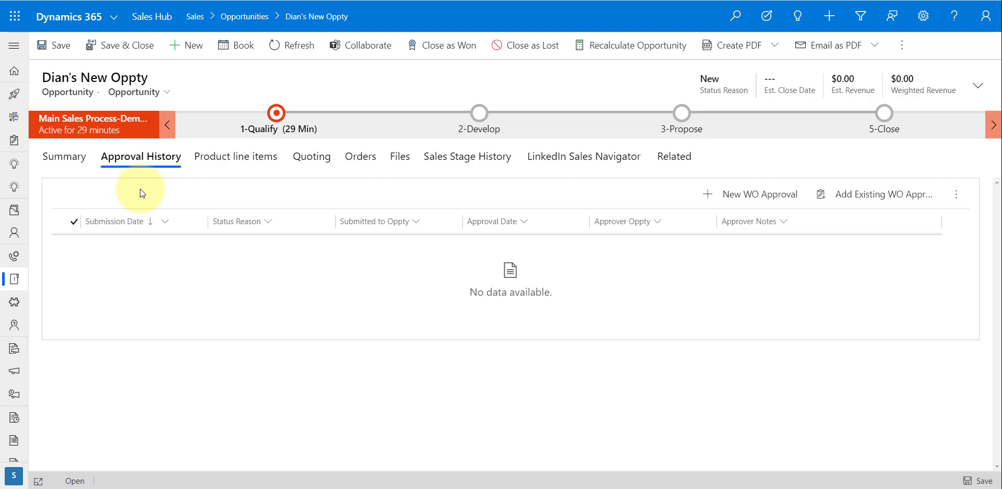
# - Set Approval Required? to Yes in the opportunity's 3-Propose stage and save the record
pyautogui.click(55, 156)
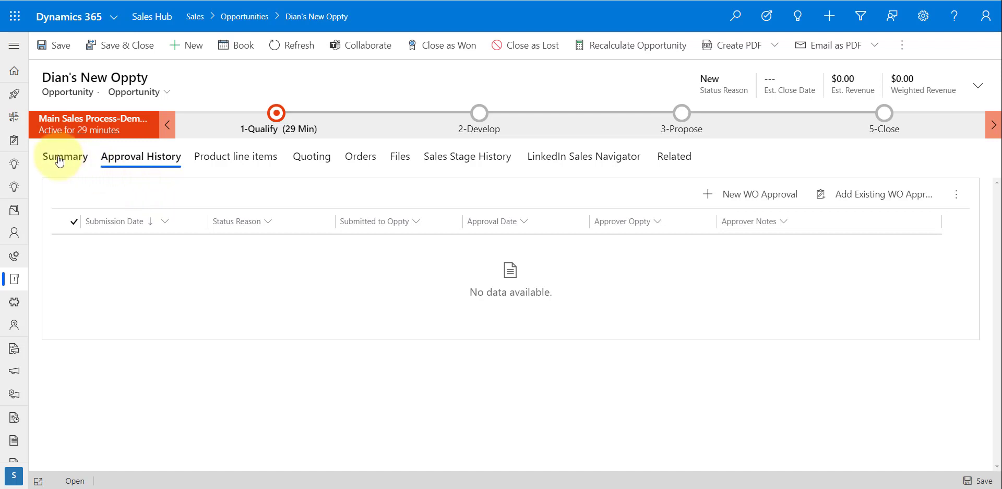
pyautogui.click(683, 120)
pyautogui.click(802, 286)
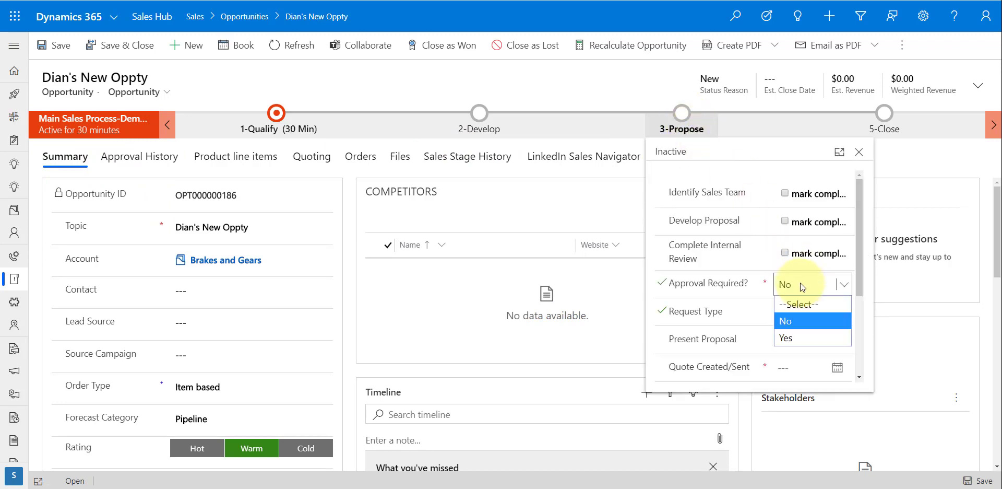
pyautogui.click(798, 337)
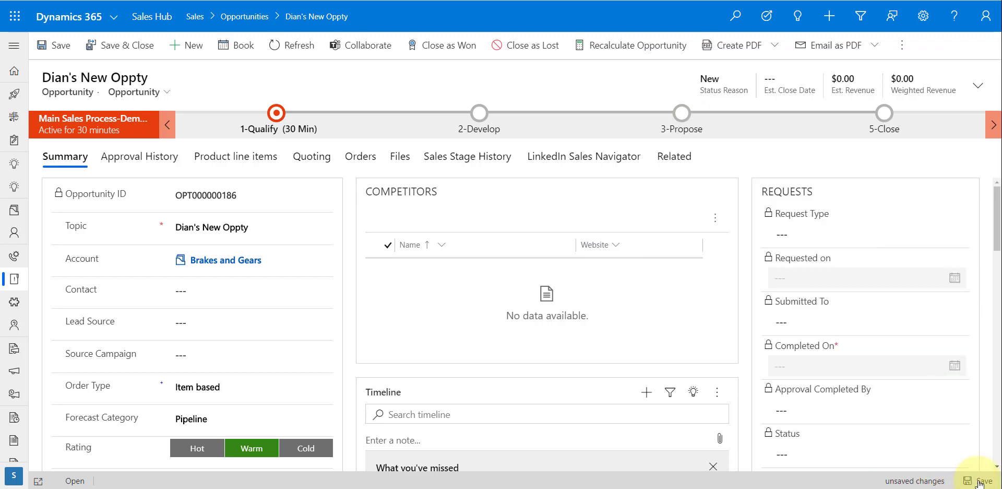
pyautogui.click(979, 482)
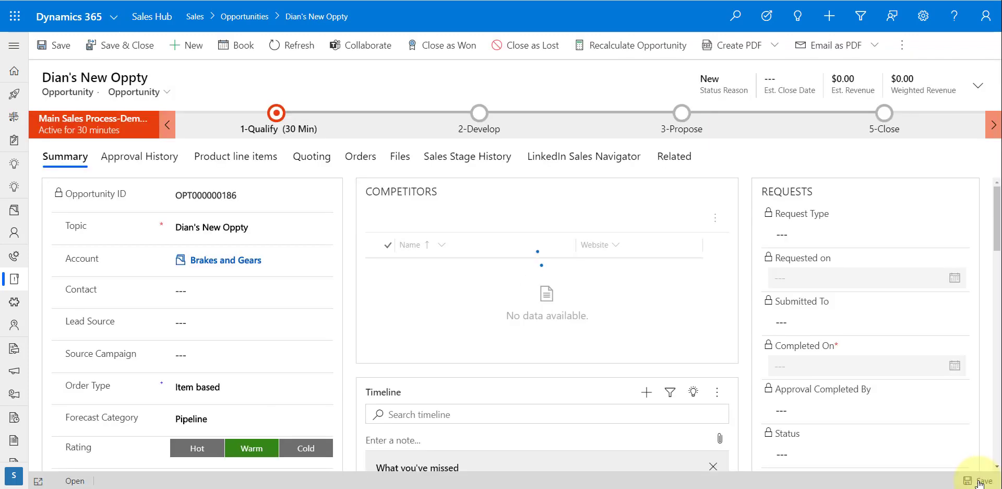
# - Return to the opportunity's approval history and refresh its records repeatedly to check for the new approval request
pyautogui.click(147, 160)
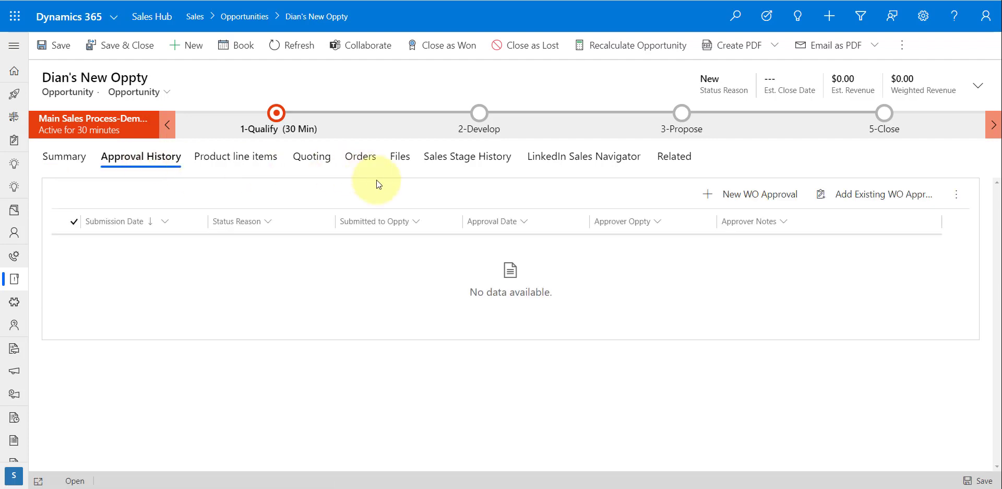
pyautogui.click(956, 194)
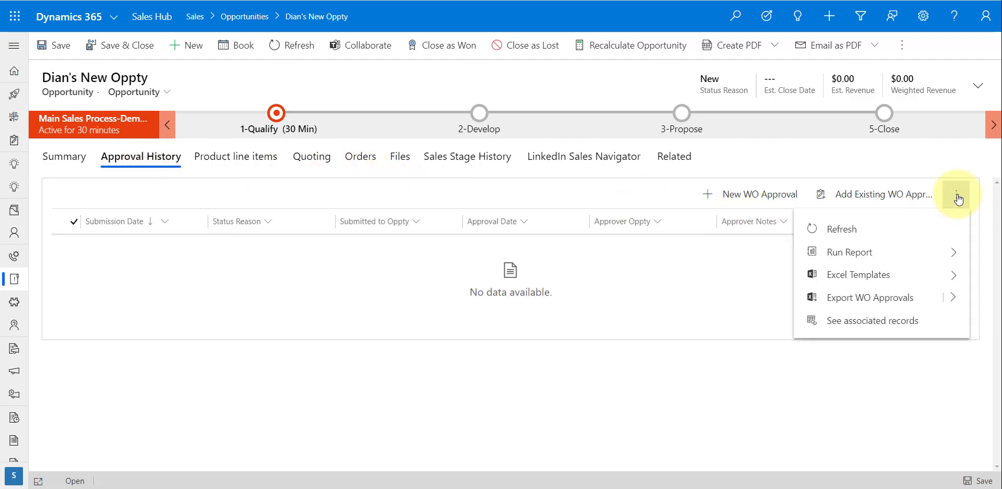
pyautogui.click(856, 233)
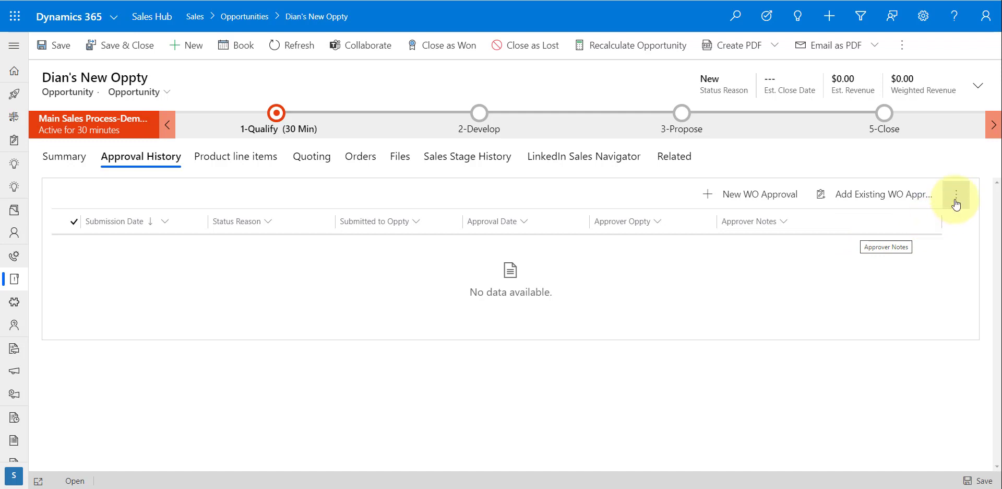
pyautogui.click(955, 198)
pyautogui.click(850, 229)
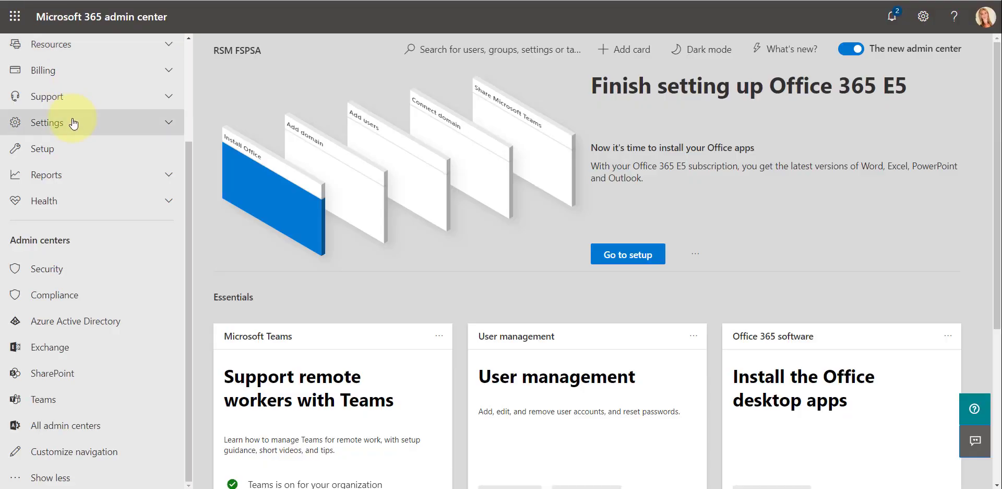
# - Switch to the Microsoft 365 admin center and review the Approvals group's membership in Exchange, leaving the group unchanged
pyautogui.click(62, 353)
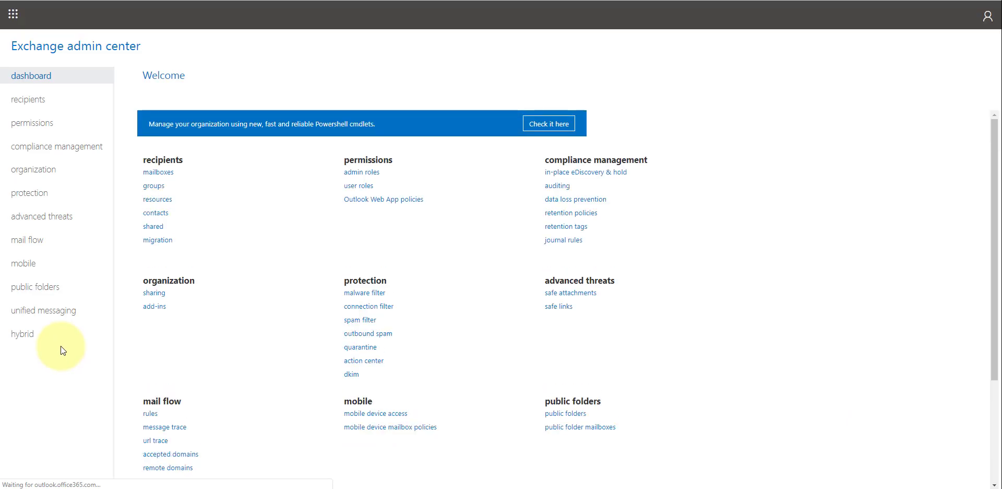
pyautogui.click(158, 186)
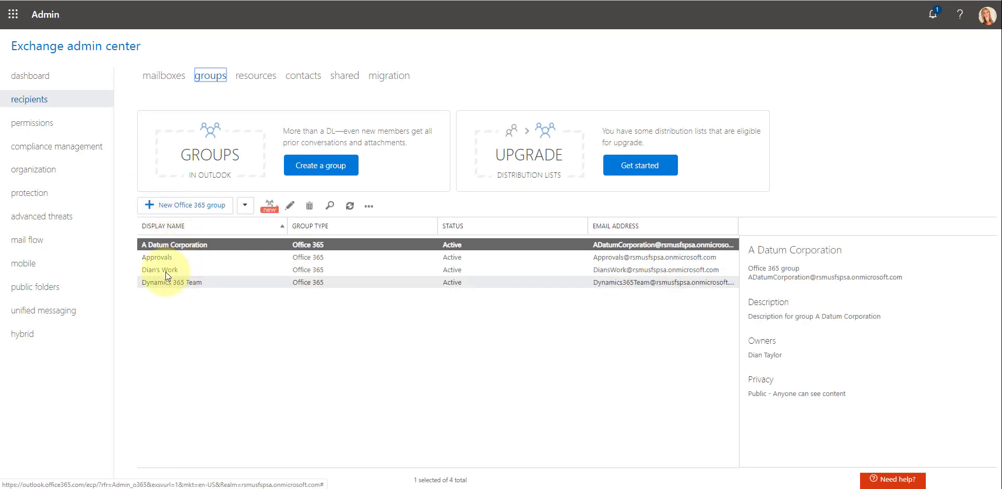
pyautogui.doubleClick(158, 258)
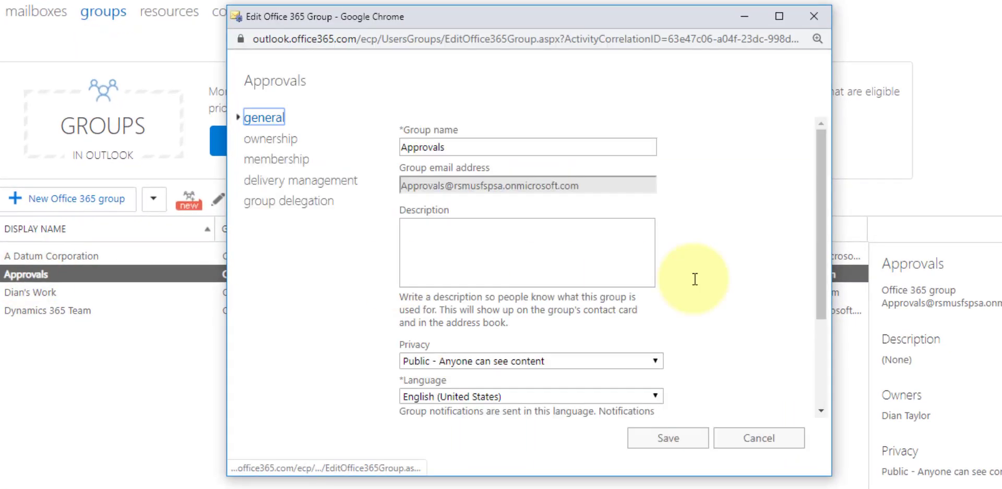
pyautogui.click(267, 160)
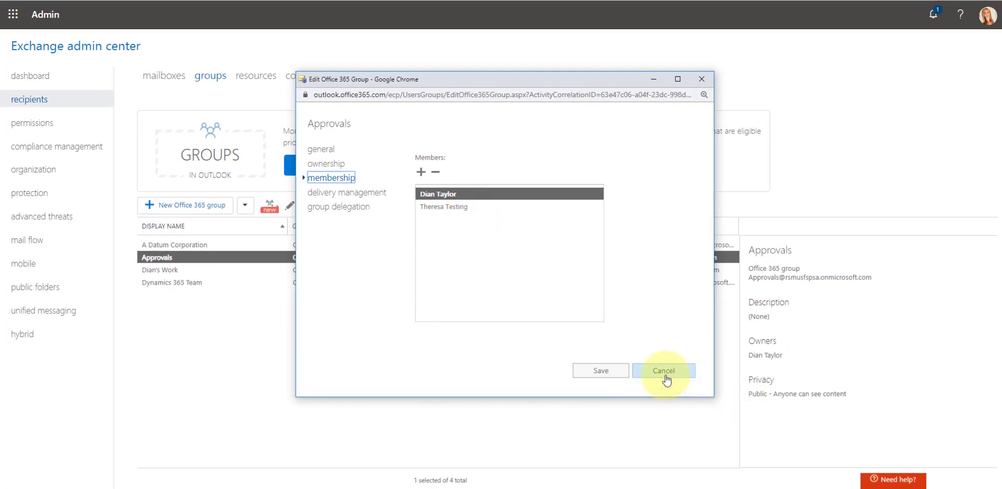
pyautogui.click(665, 374)
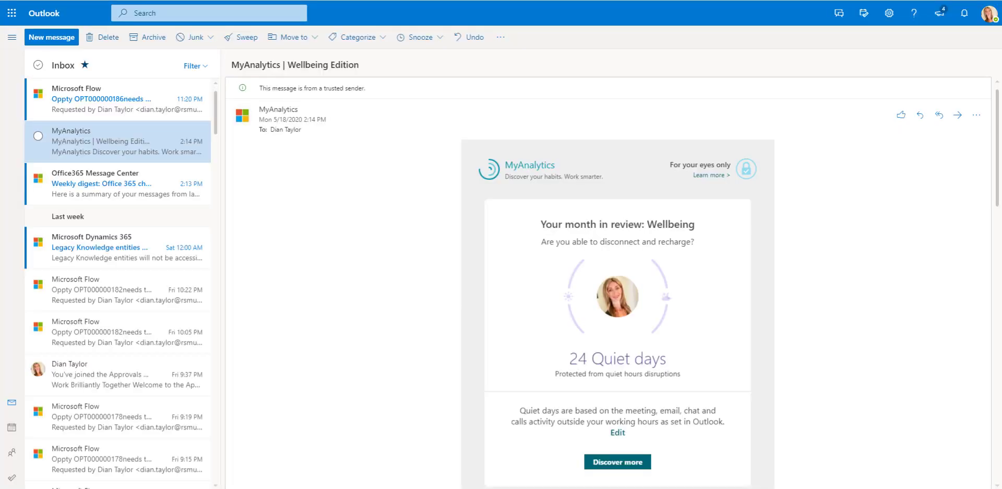
# - Switch to Outlook, open the new opportunity approval email in both mailboxes, and approve it from the first with the reason "Looking good, please move forward"
pyautogui.click(151, 110)
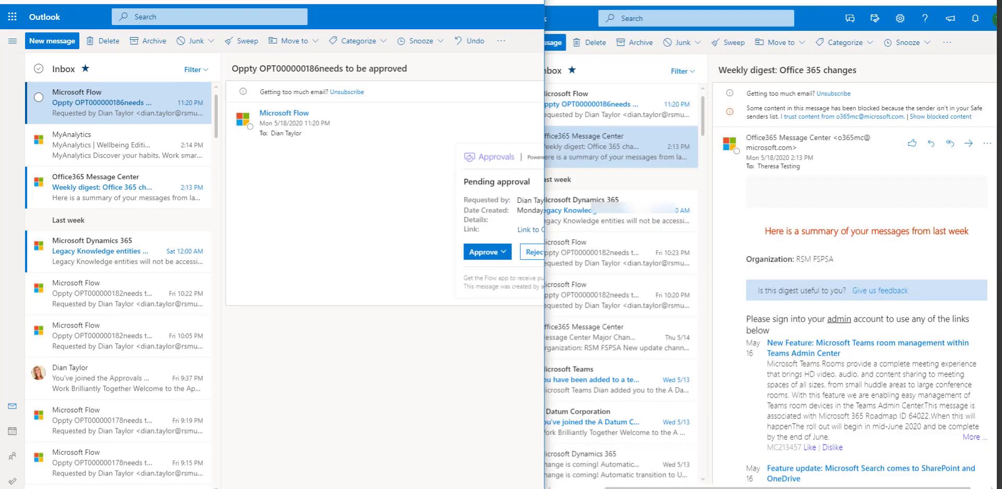
pyautogui.click(637, 113)
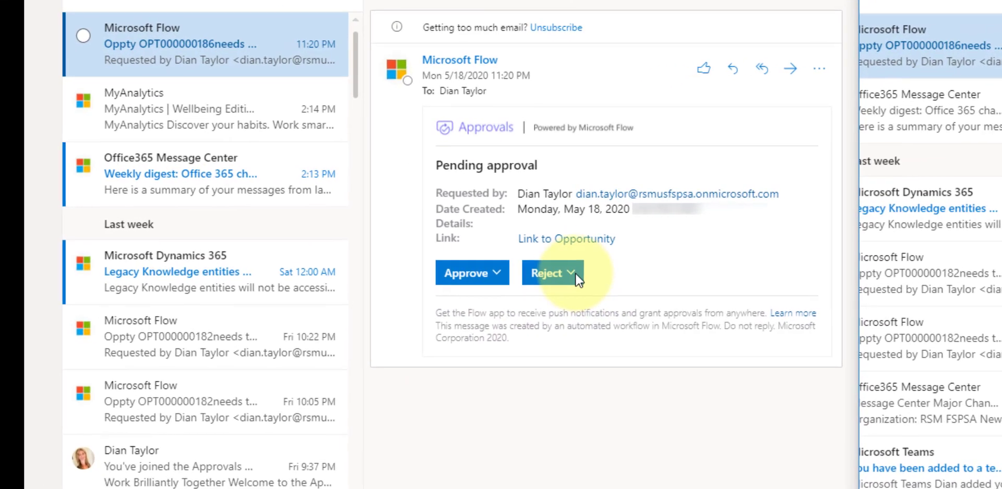
pyautogui.click(418, 260)
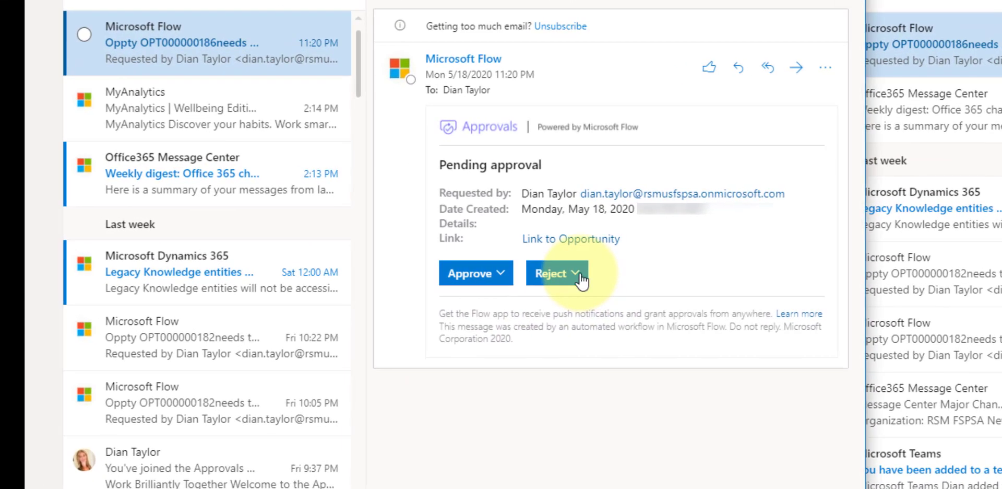
pyautogui.click(506, 281)
pyautogui.click(485, 327)
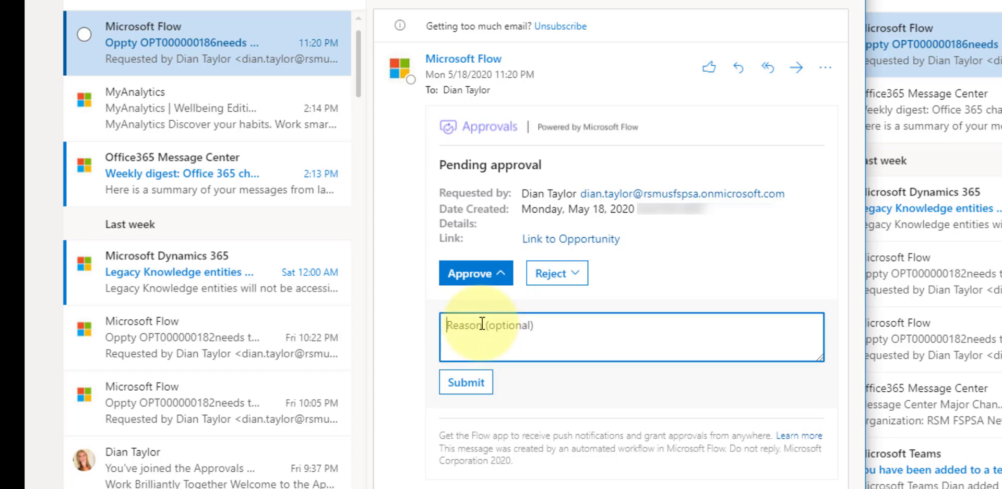
pyautogui.write('Loo')
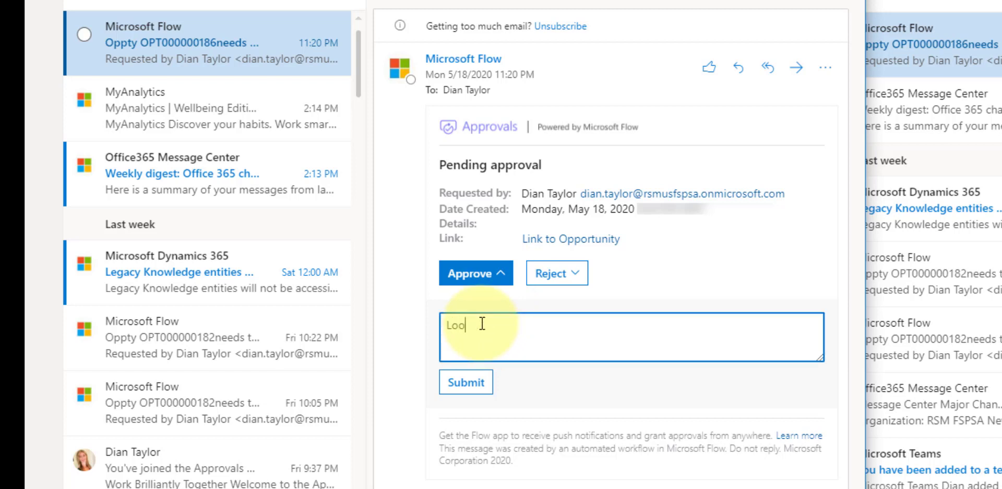
pyautogui.write('king good, please move forward')
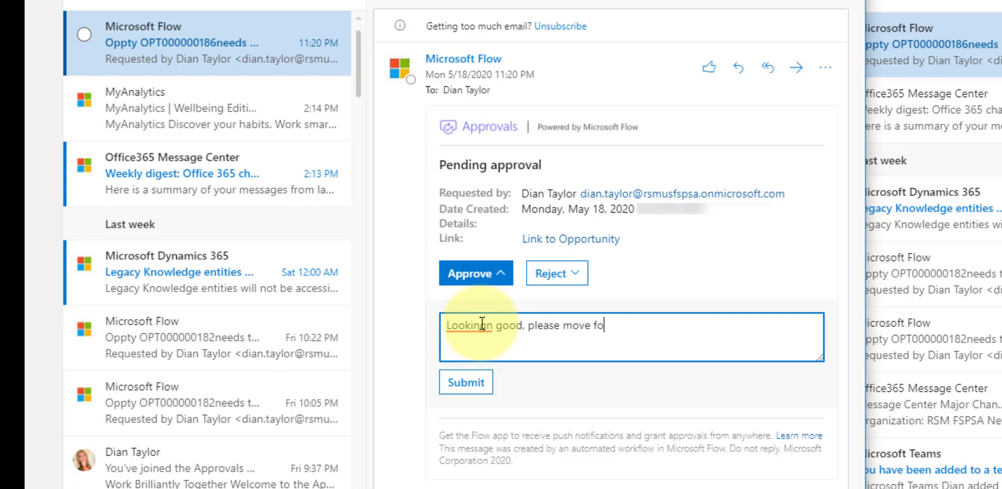
pyautogui.click(487, 325)
pyautogui.press('Delete')
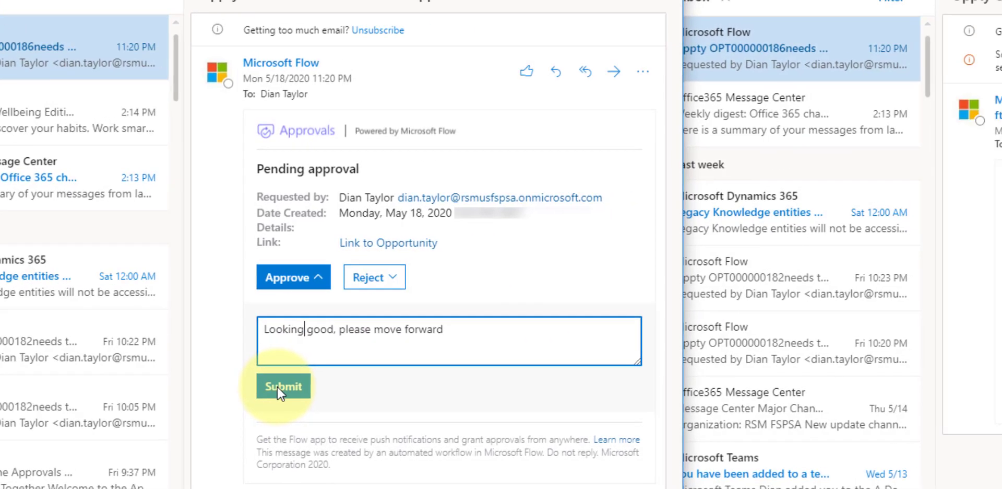
pyautogui.click(460, 382)
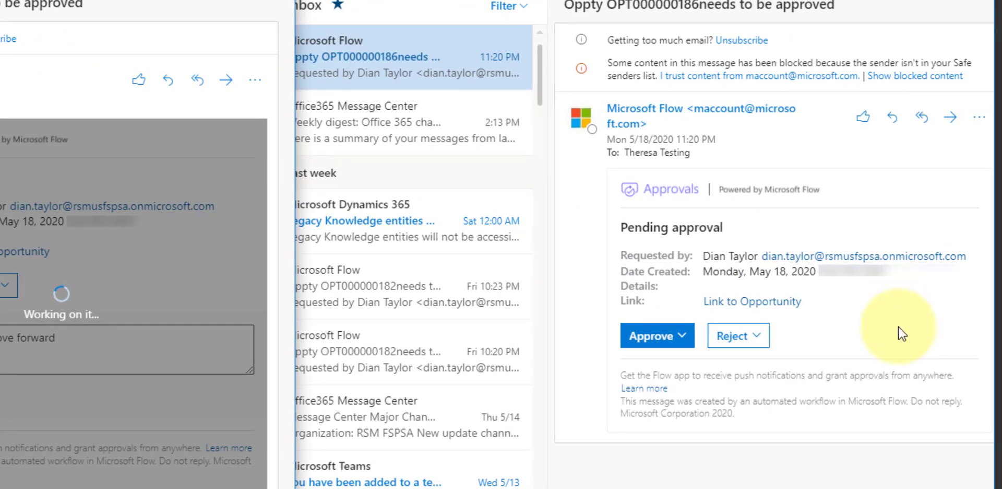
# - Try to reject the same pending approval from the second approver's mailbox with the reason "no"
pyautogui.click(747, 336)
pyautogui.click(719, 403)
pyautogui.write('no')
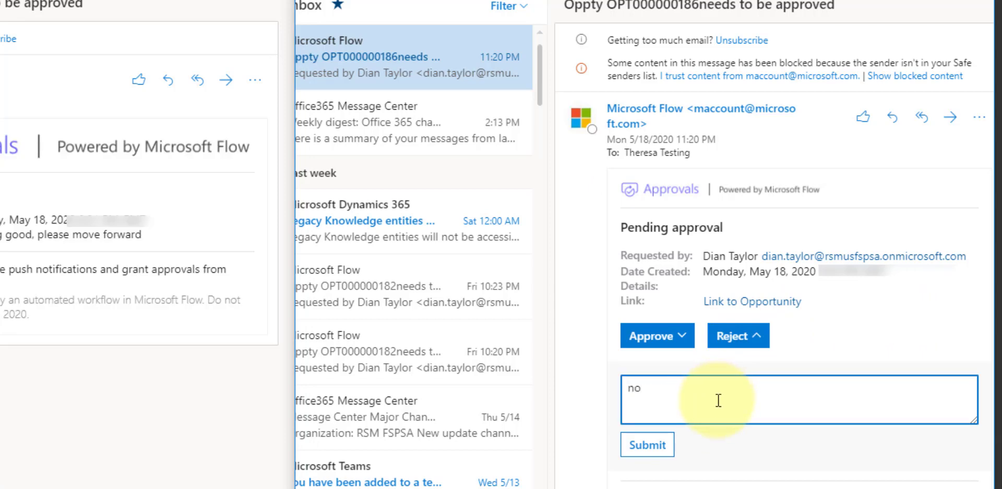
pyautogui.click(648, 444)
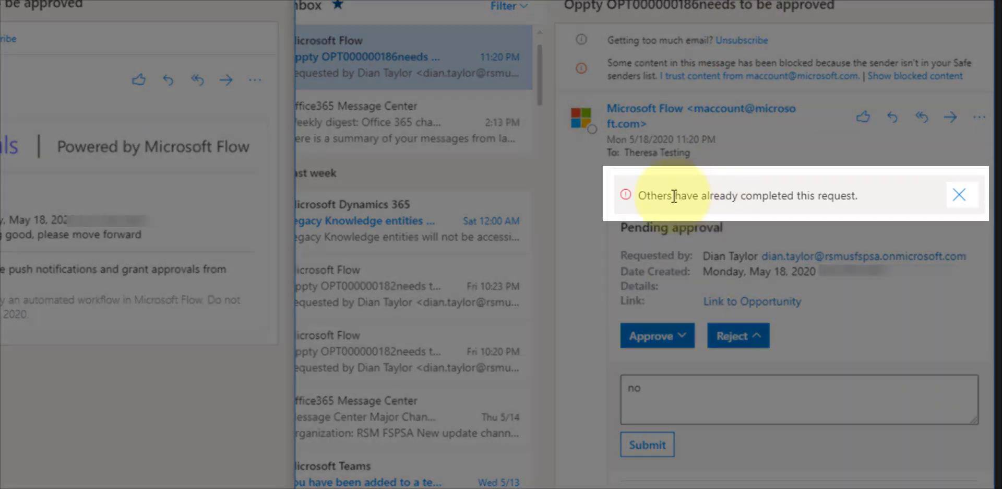
pyautogui.moveTo(638, 196); pyautogui.dragTo(862, 194)
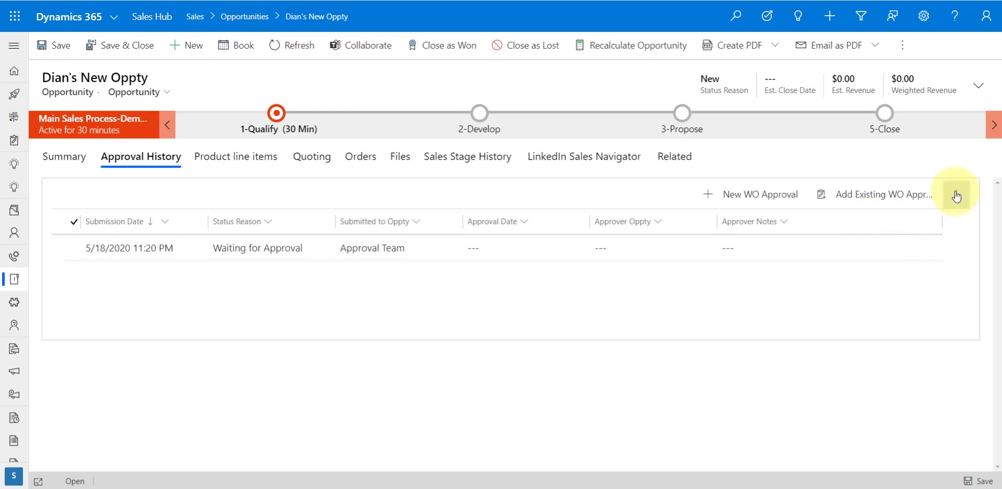
# - Switch to Dynamics 365 and refresh the opportunity's approval history to review the approval status and approver notes
pyautogui.click(956, 196)
pyautogui.click(877, 231)
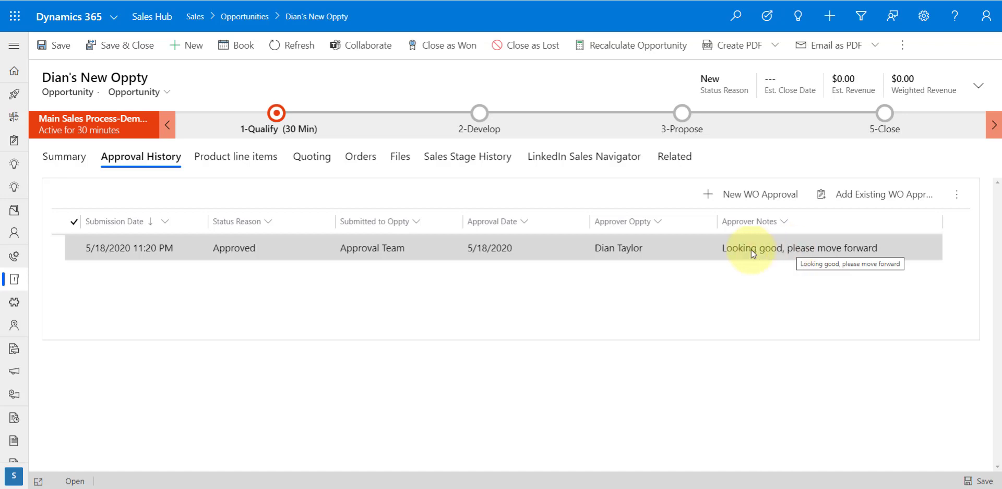
# - Switch to Power Automate, create a solution named "Opportunity Approval Flow" under the account owner's publisher, and open it
pyautogui.hotkey('ctrl', 'Tab')
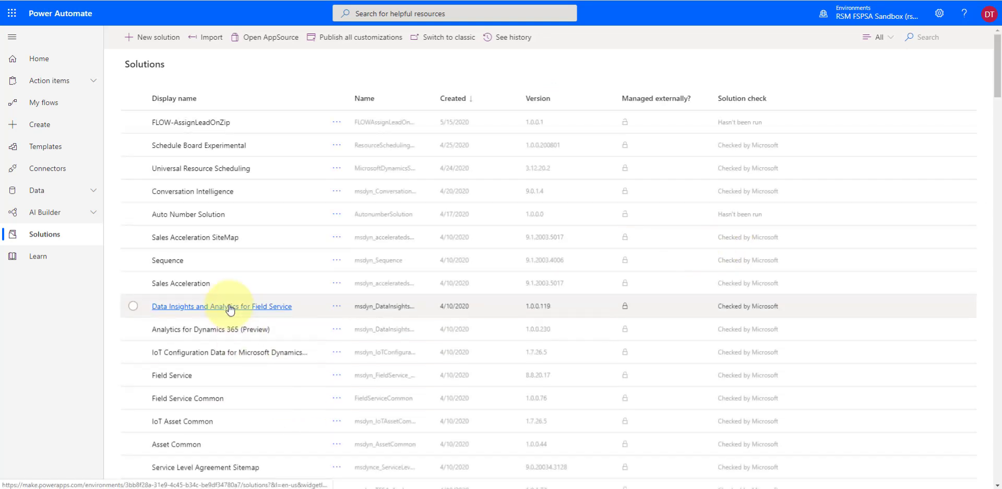
pyautogui.click(171, 42)
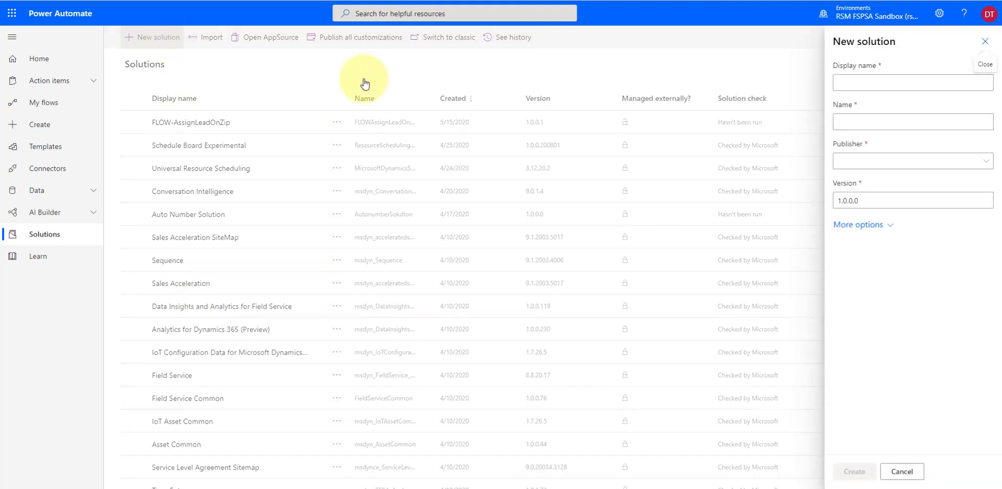
pyautogui.click(850, 87)
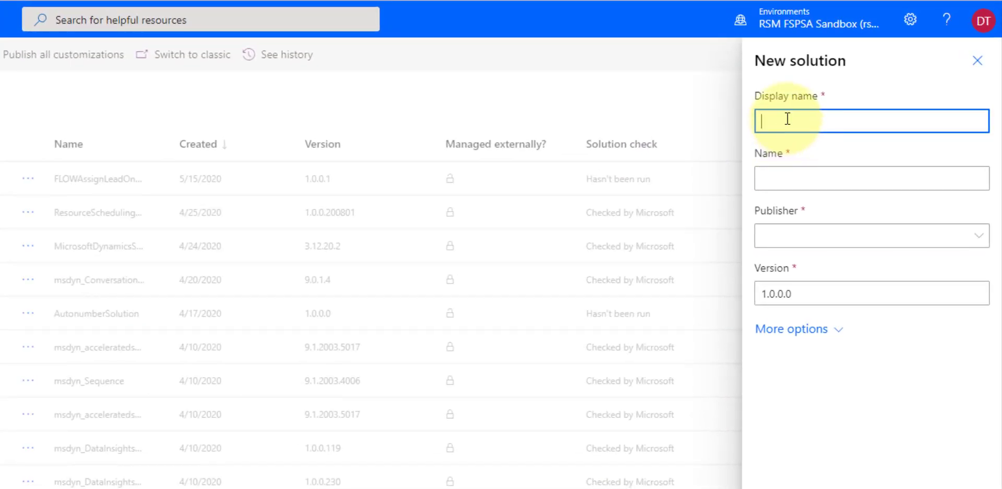
pyautogui.write('Opportunity Approval Flow')
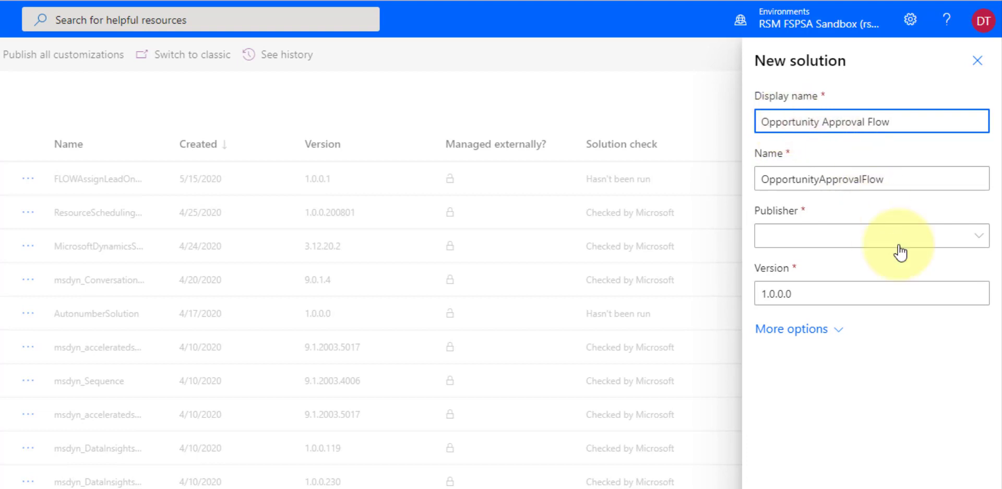
pyautogui.click(946, 241)
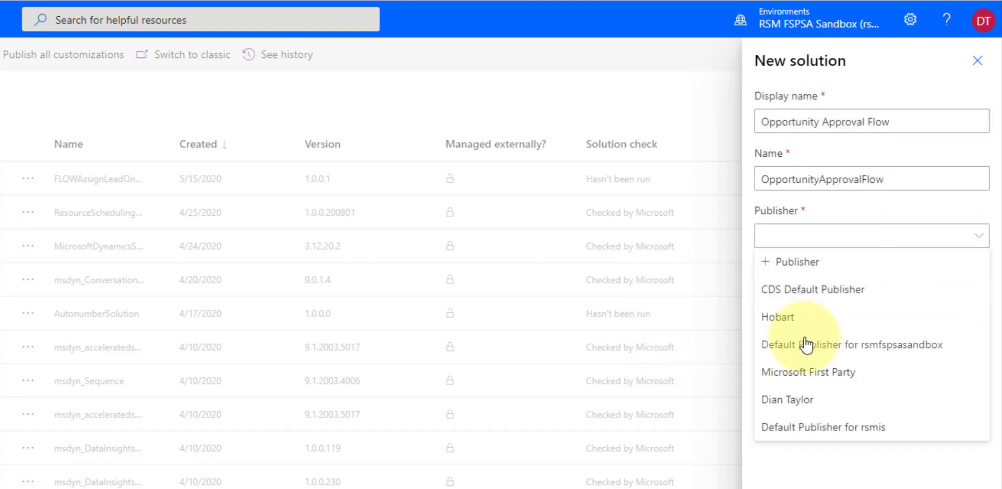
pyautogui.click(804, 401)
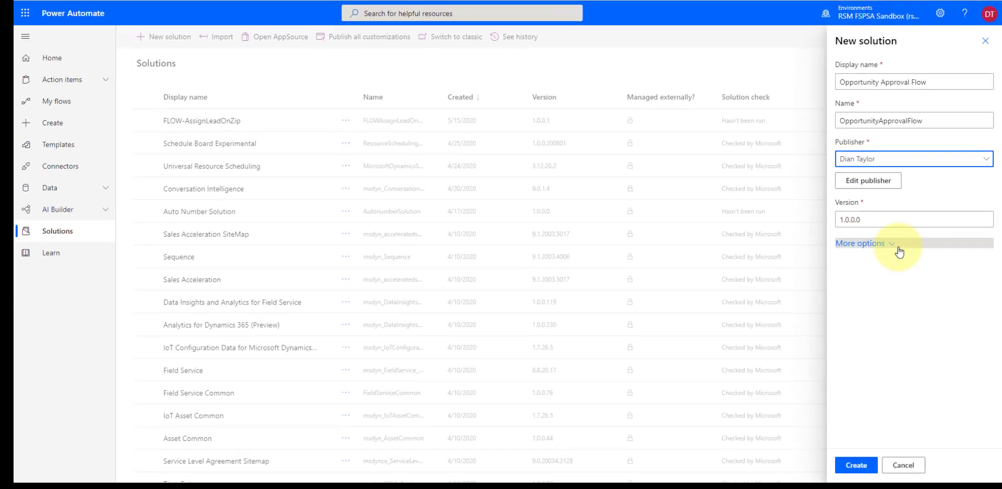
pyautogui.click(856, 460)
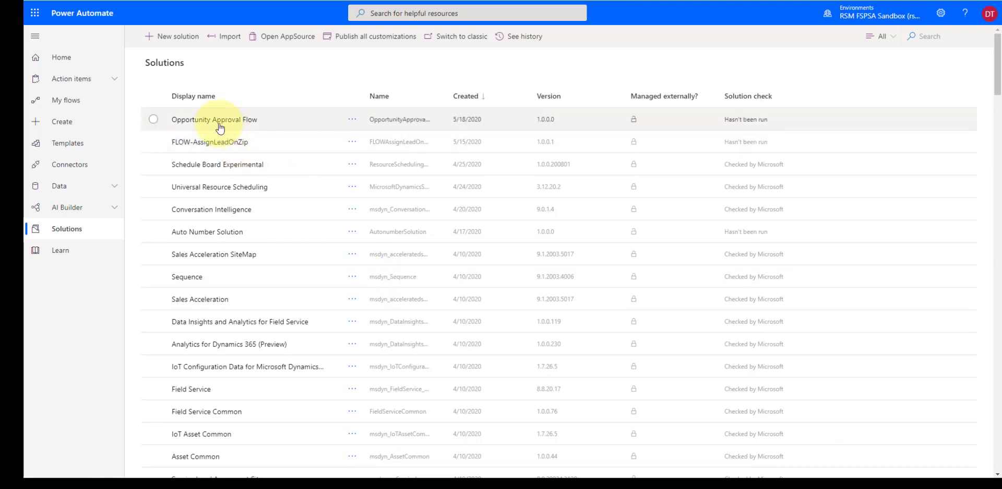
pyautogui.click(220, 121)
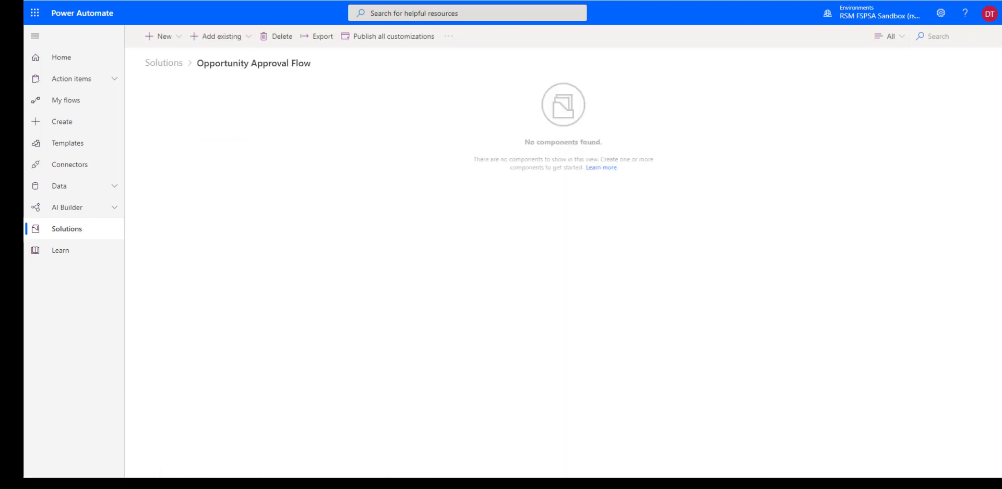
# - Create a flow in the solution with the Common Data Service (current environment) trigger "When a record is created, updated or deleted"
pyautogui.click(181, 36)
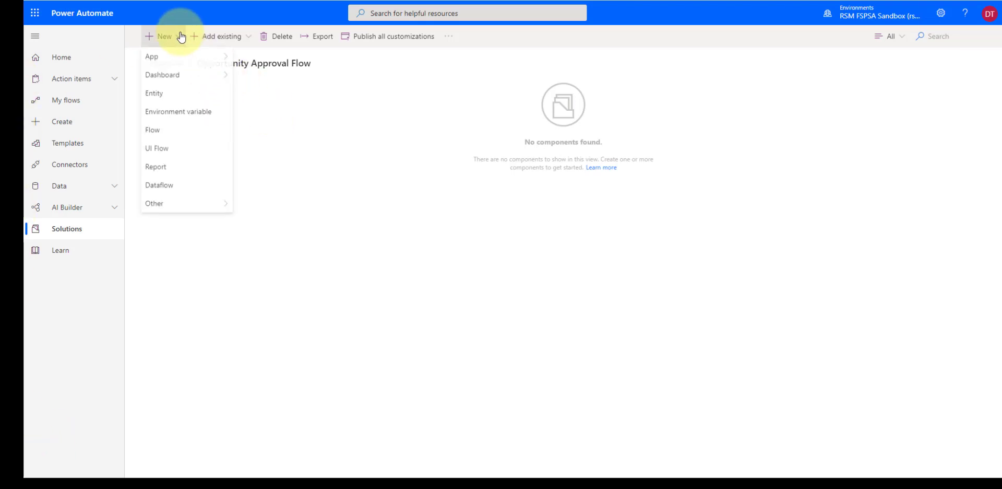
pyautogui.click(155, 134)
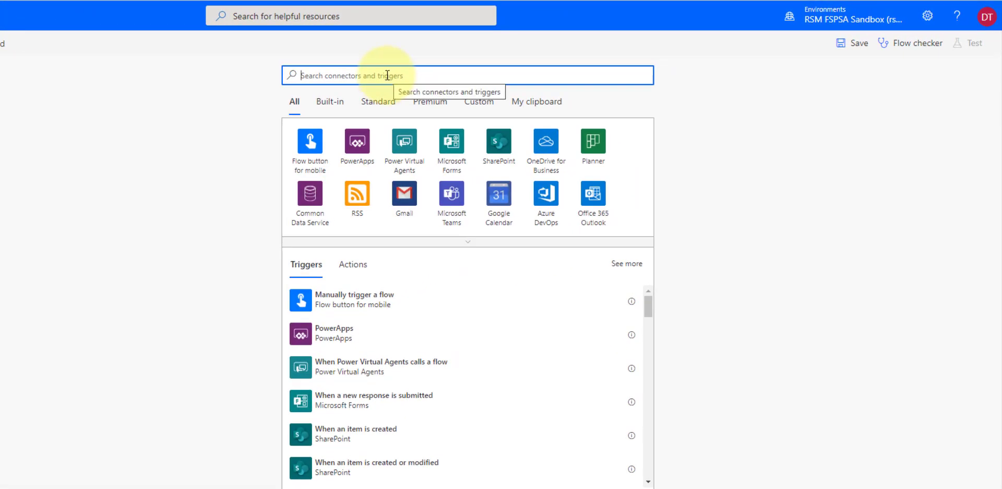
pyautogui.write('when ')
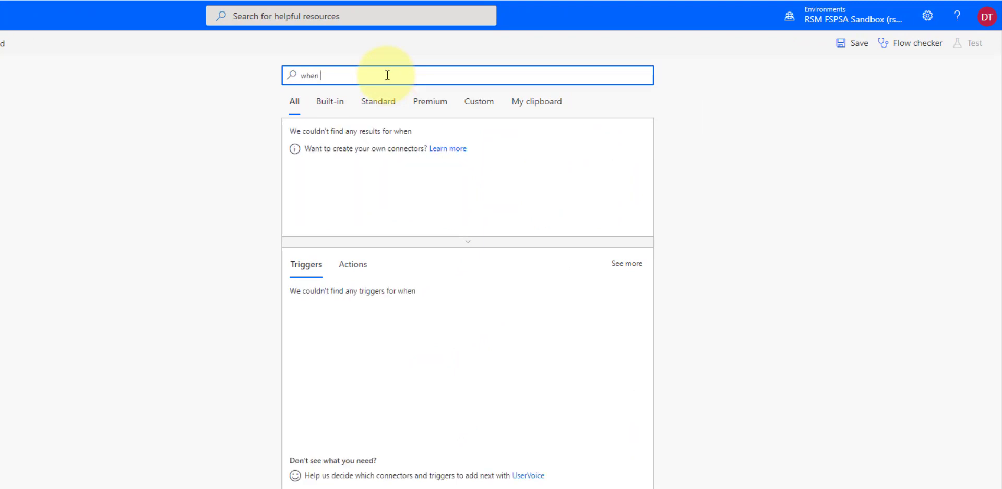
pyautogui.write('a recorr')
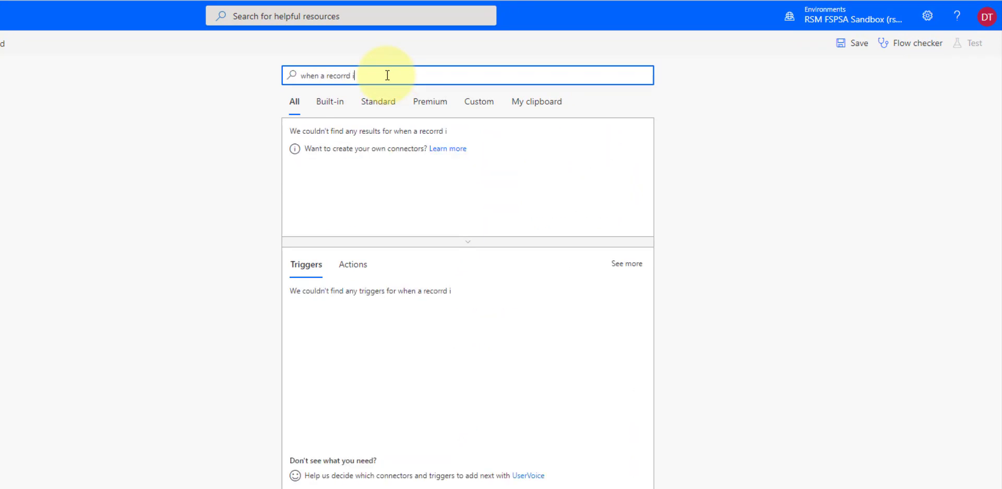
pyautogui.press('BackSpace')
pyautogui.write('d is ')
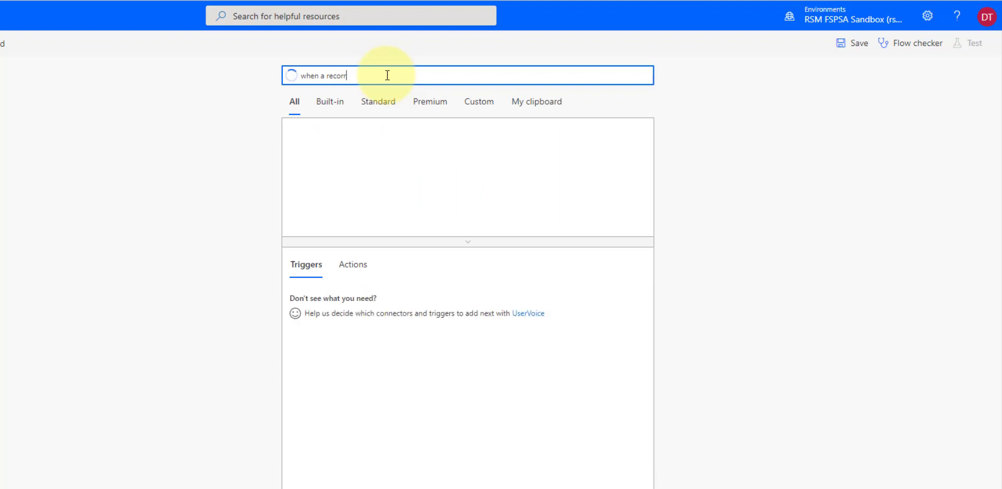
pyautogui.write('created, up')
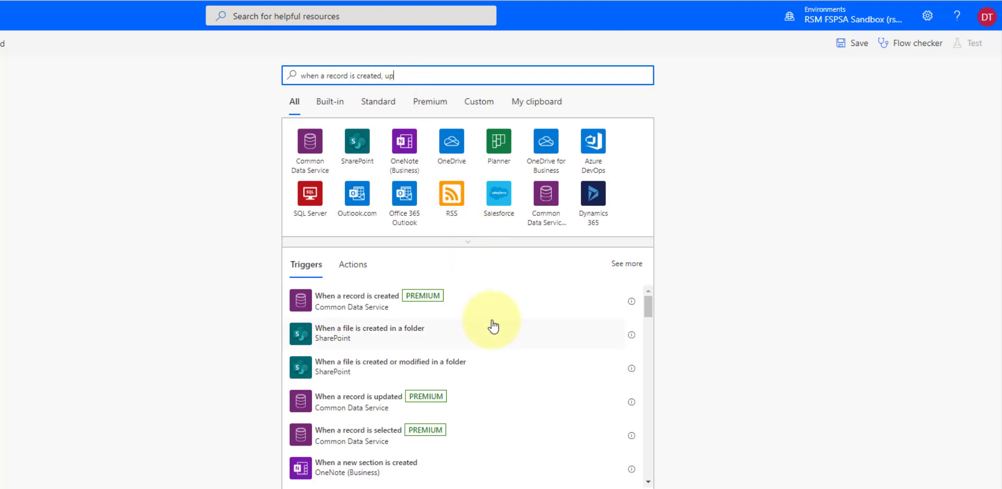
pyautogui.scroll(-6, 504, 334)
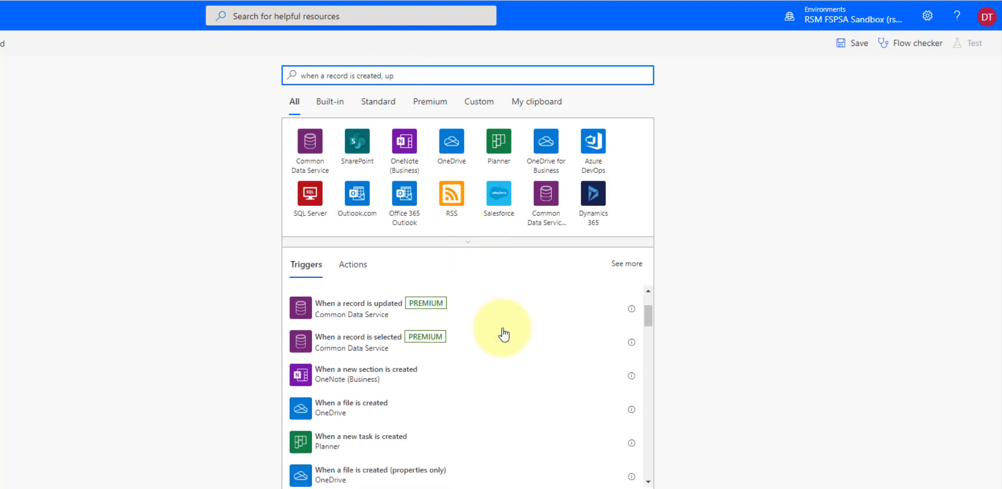
pyautogui.scroll(-6, 503, 335)
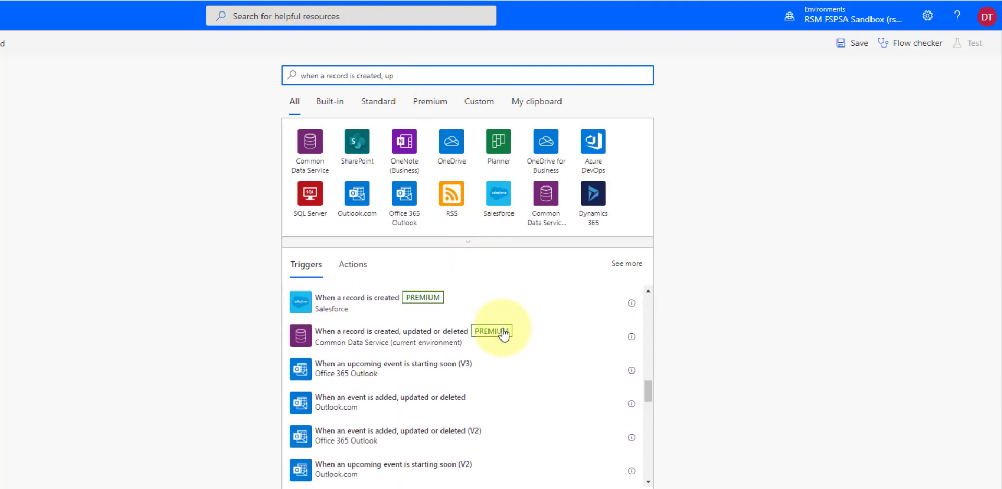
pyautogui.scroll(2, 502, 335)
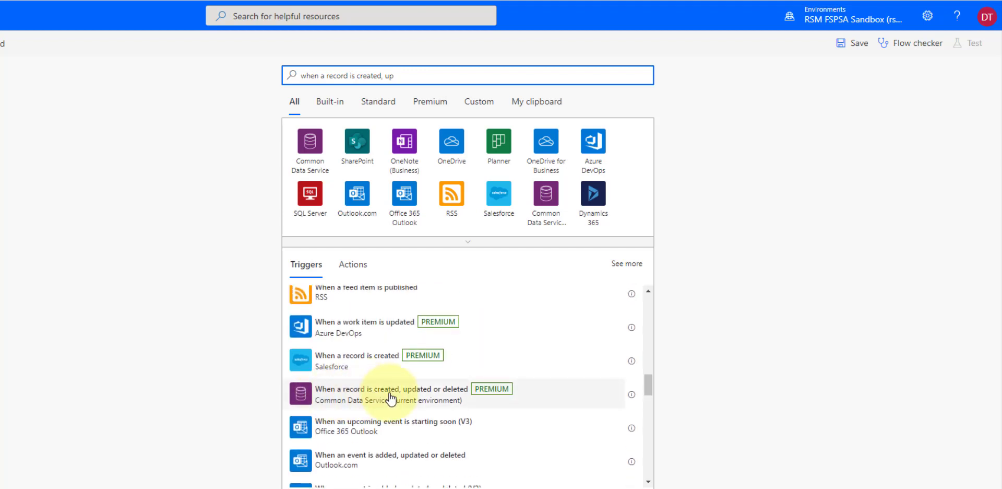
pyautogui.click(426, 403)
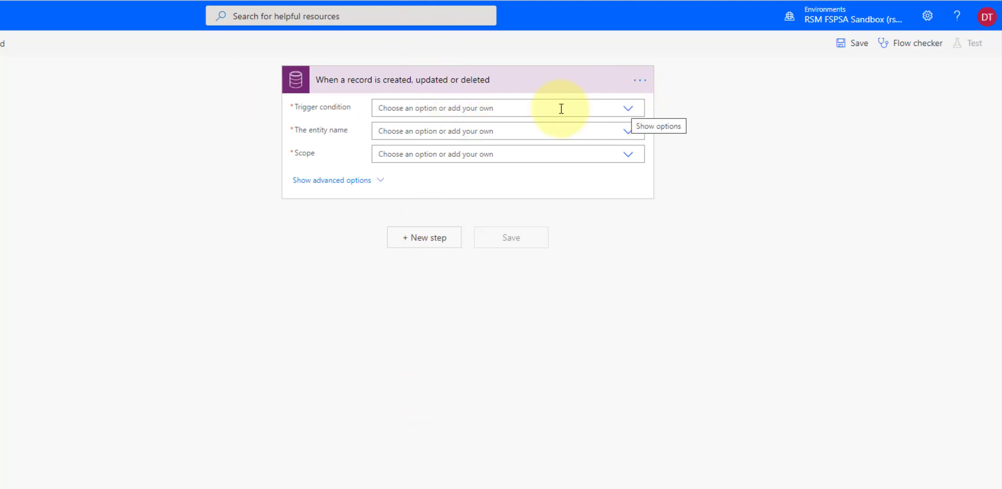
# - Configure the trigger with the condition Update, the entity Opportunities and the scope Organization
pyautogui.click(628, 109)
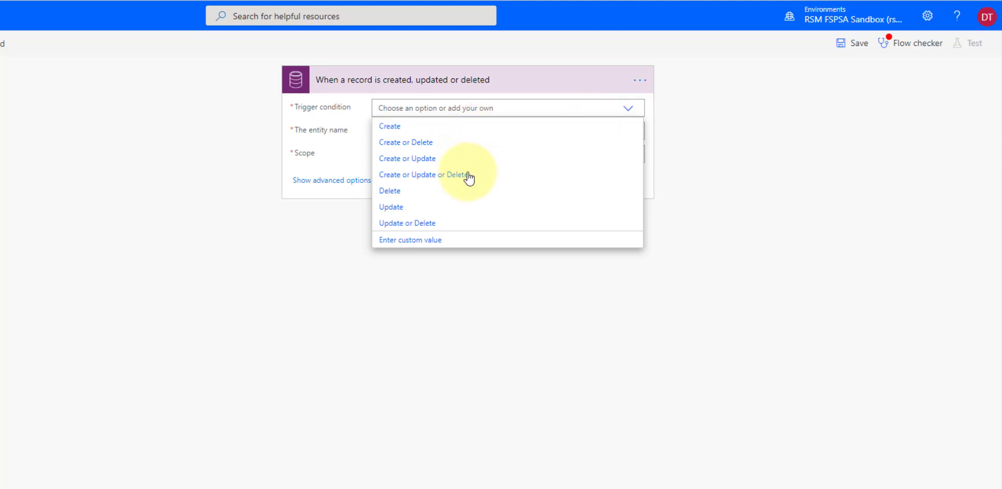
pyautogui.click(398, 208)
pyautogui.click(414, 132)
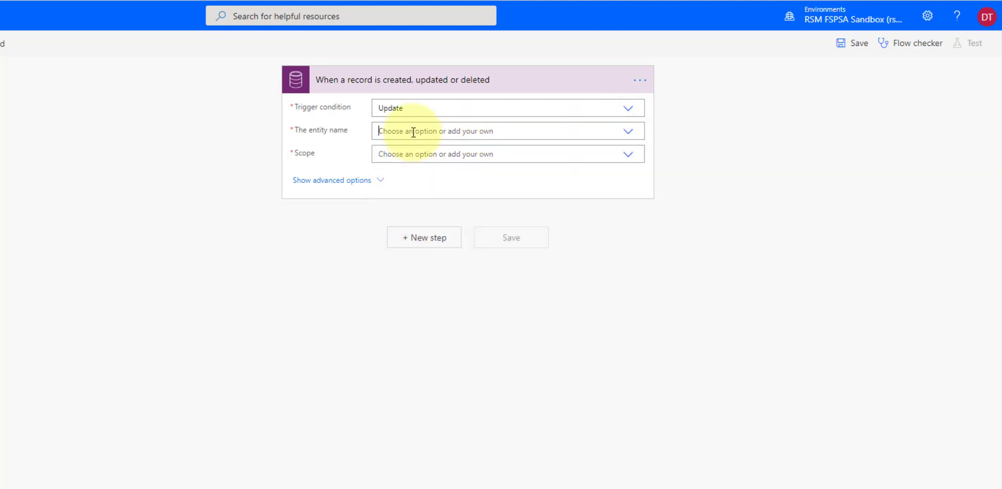
pyautogui.write('oppor')
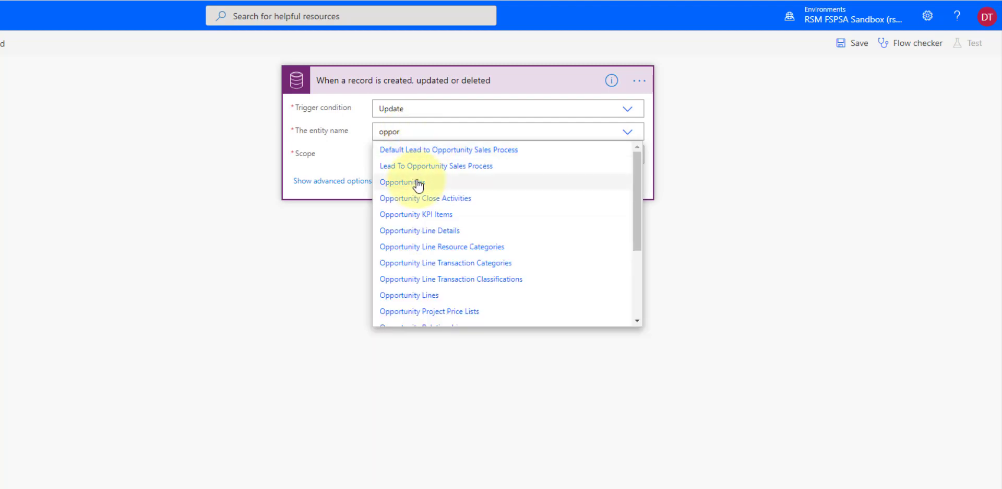
pyautogui.click(418, 182)
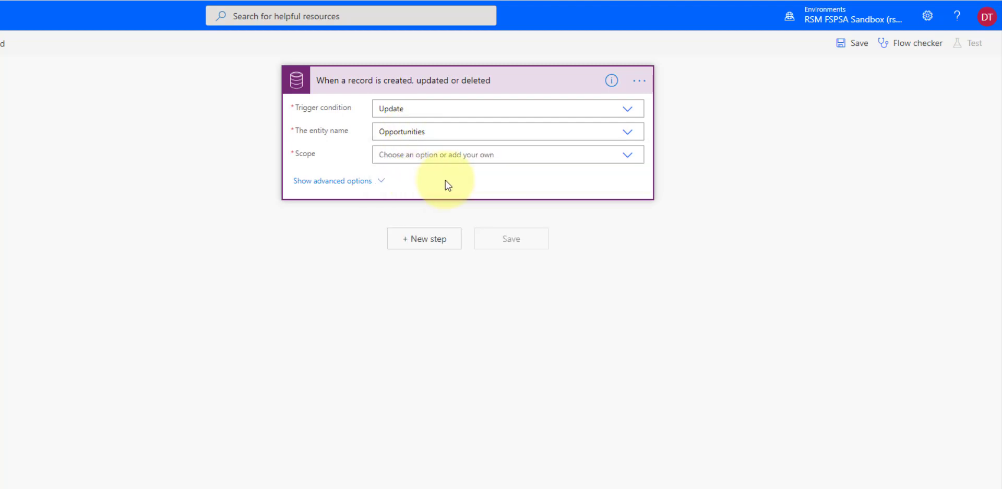
pyautogui.click(628, 158)
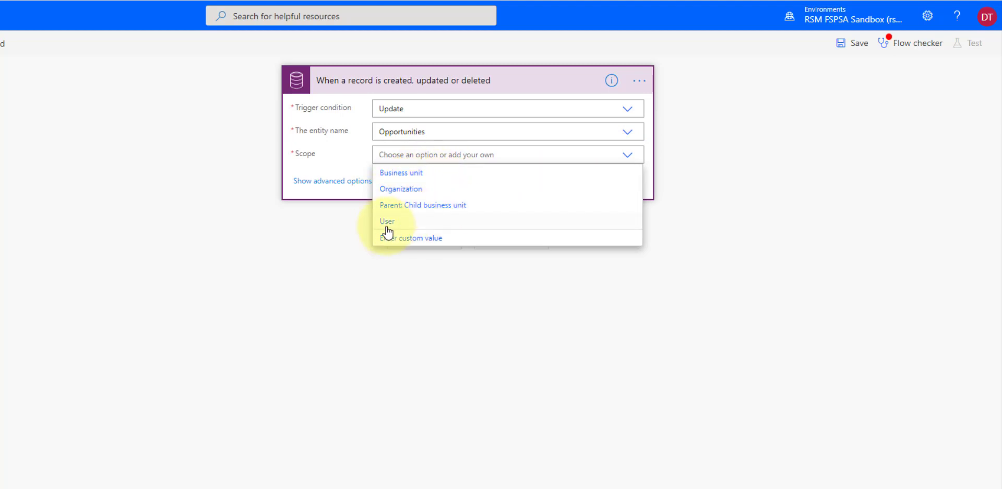
pyautogui.click(402, 188)
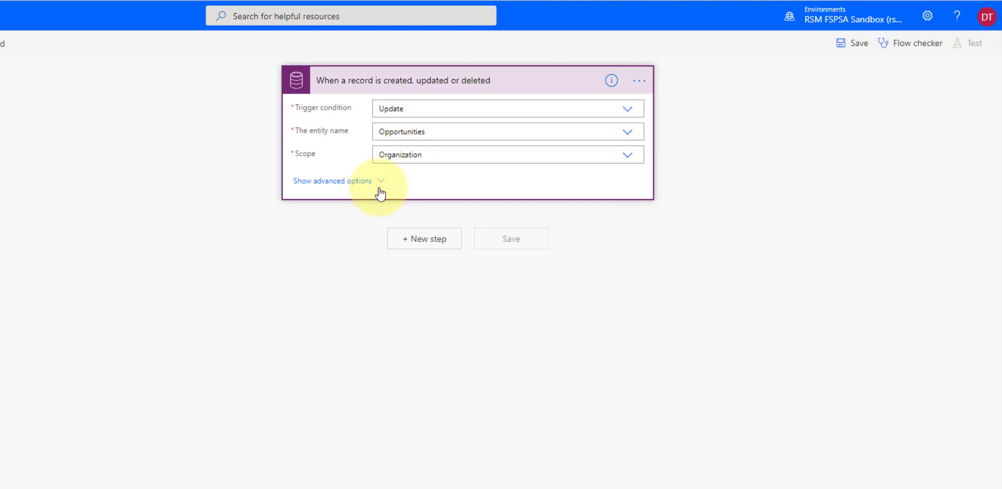
# - In the trigger's advanced options, set the filter expression to "new_approvalrequired eq 1" and Run as to Process Owner
pyautogui.click(380, 182)
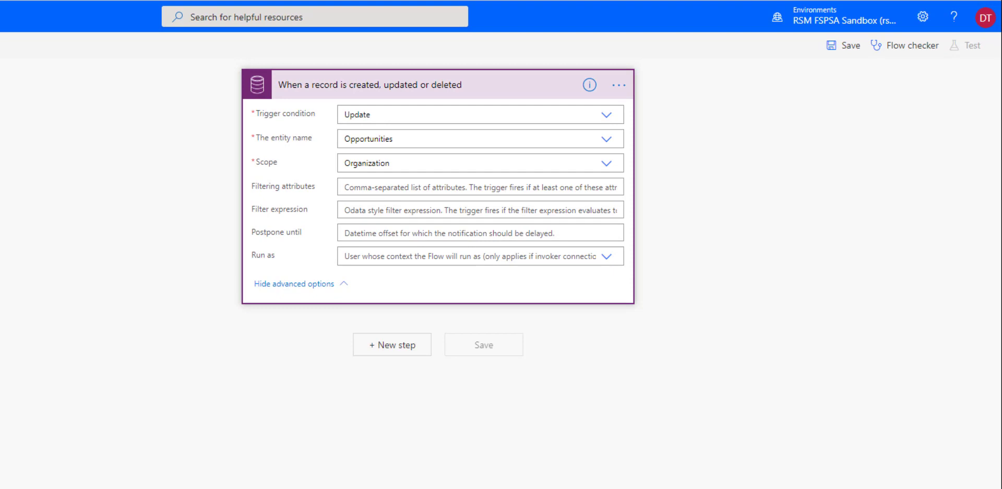
pyautogui.write('new_approvalrequired eq 1')
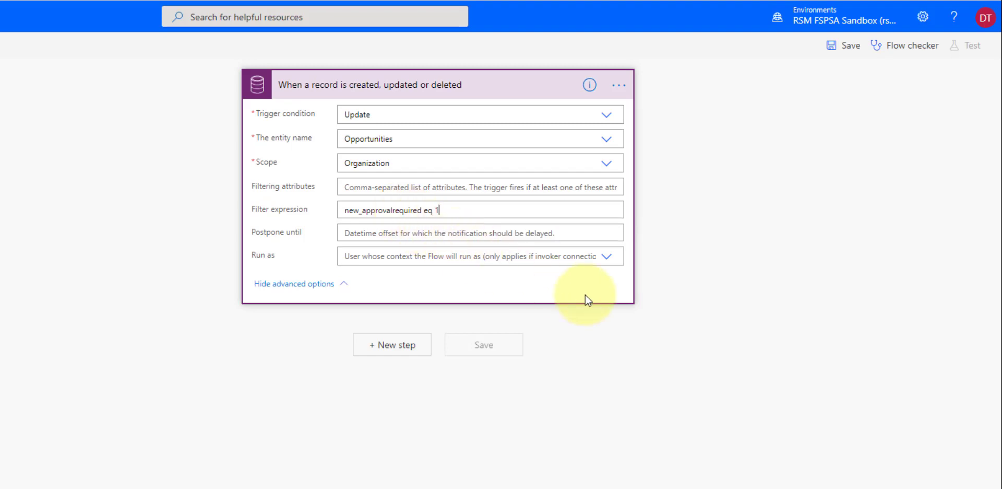
pyautogui.click(607, 257)
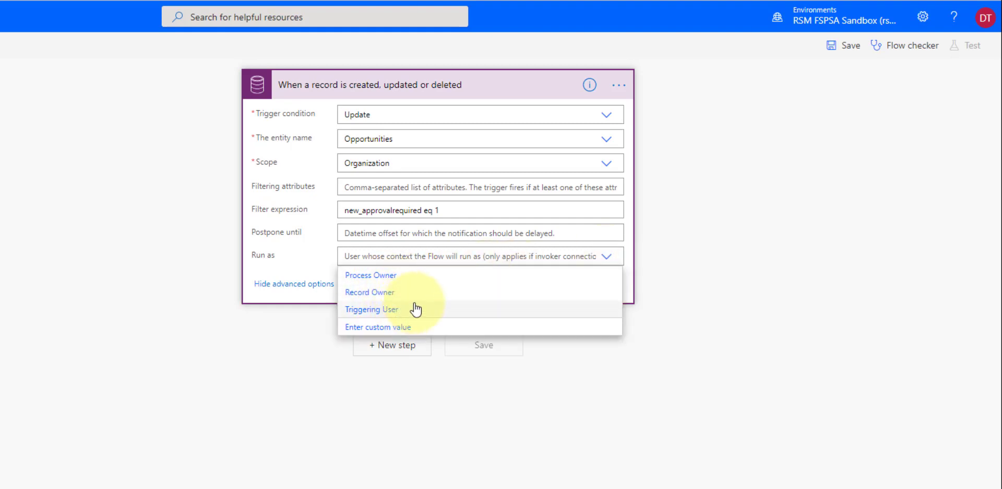
pyautogui.click(373, 276)
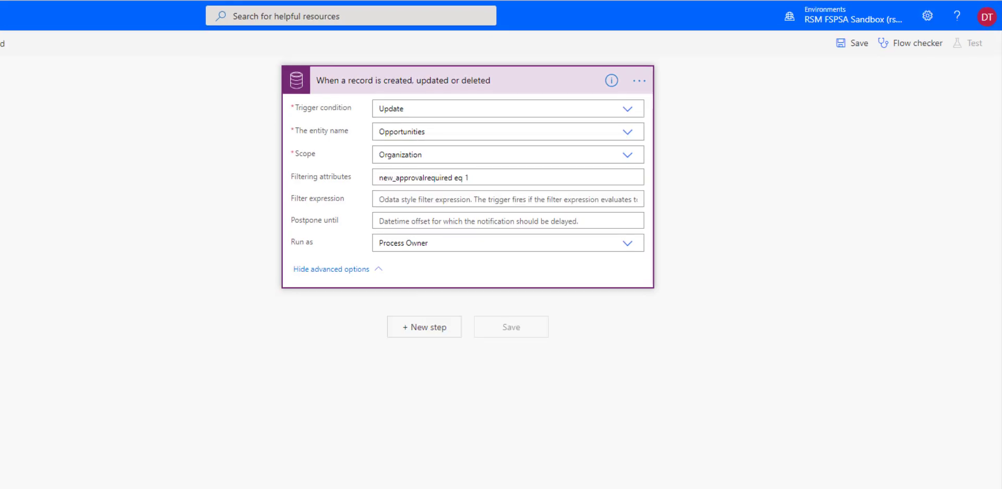
# - Add a "Create a new record" action from Common Data Service (current environment) after the trigger
pyautogui.click(432, 327)
pyautogui.write('c')
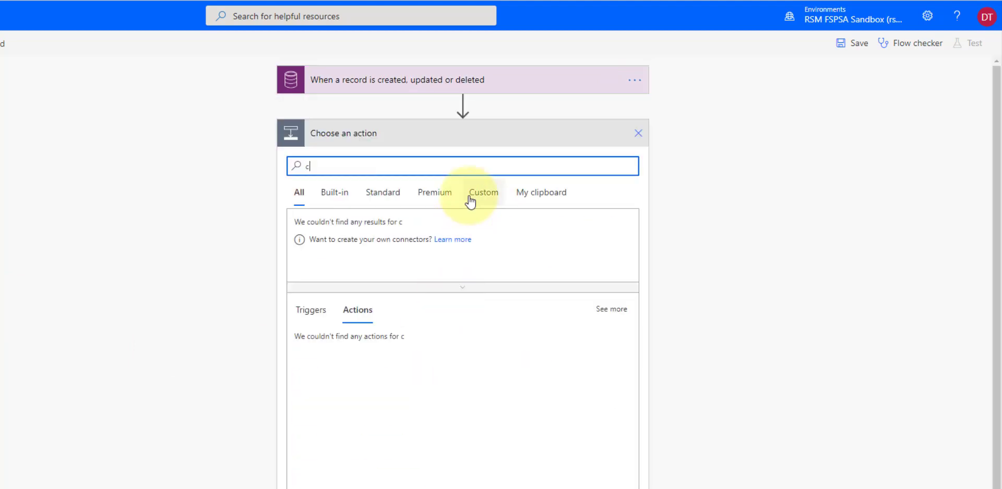
pyautogui.write('reate a ')
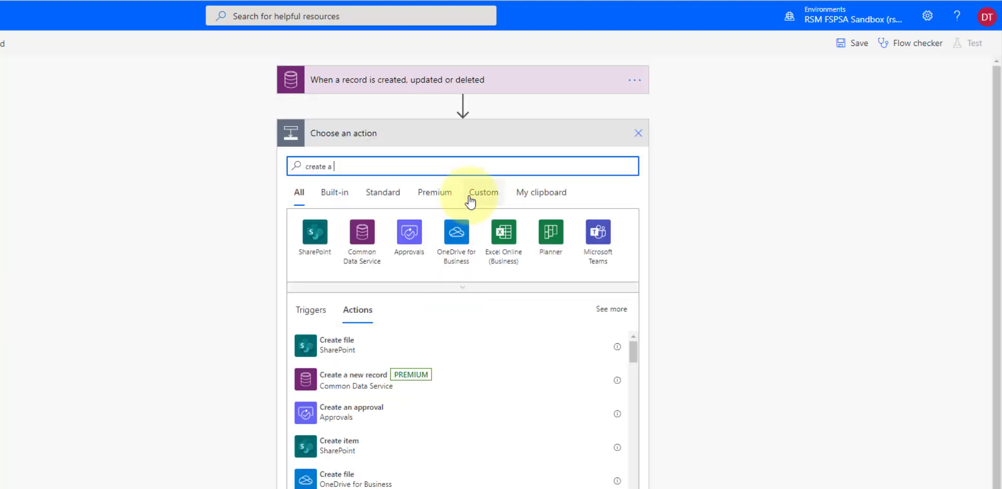
pyautogui.write('new')
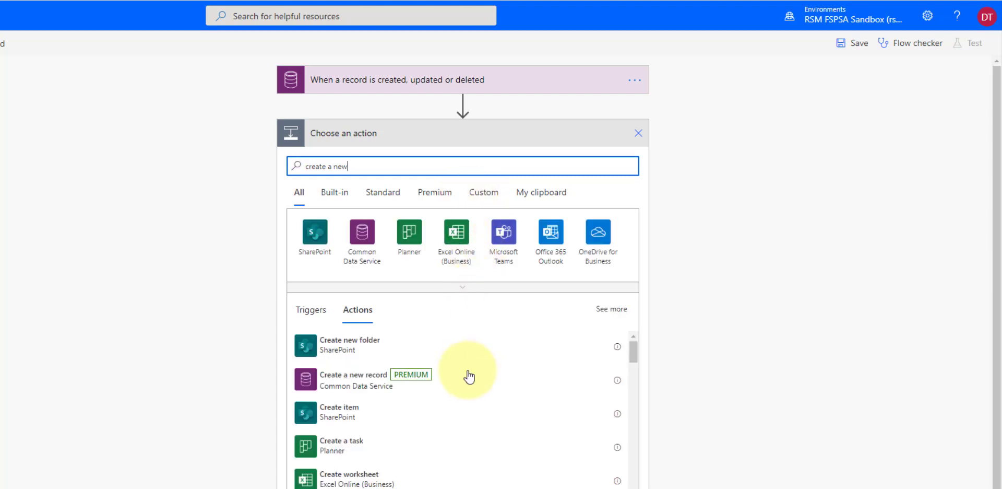
pyautogui.scroll(-10, 469, 378)
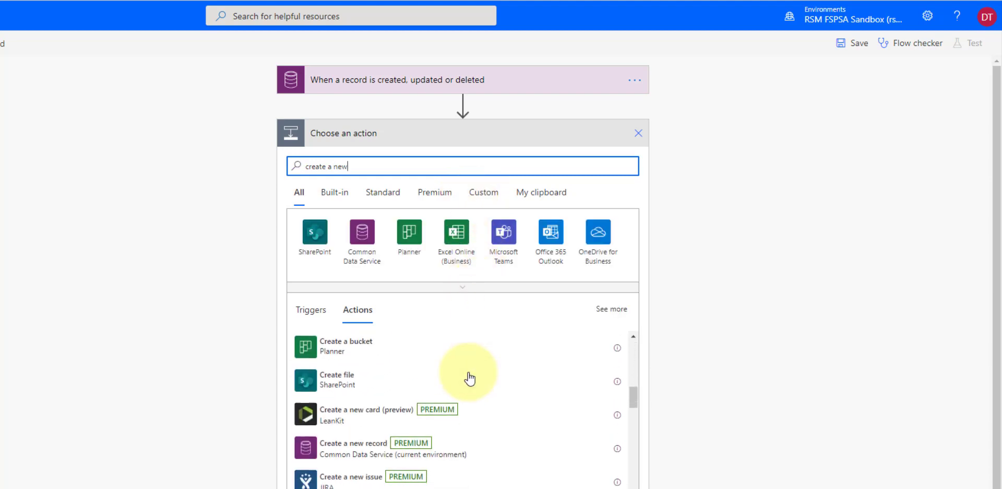
pyautogui.click(475, 447)
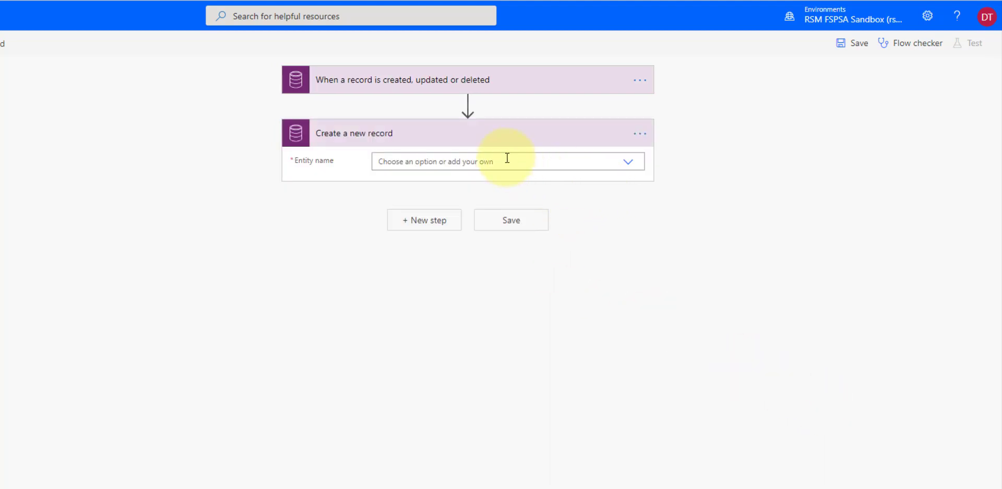
# - Set the new record action's entity name to WO Approvals
pyautogui.click(507, 167)
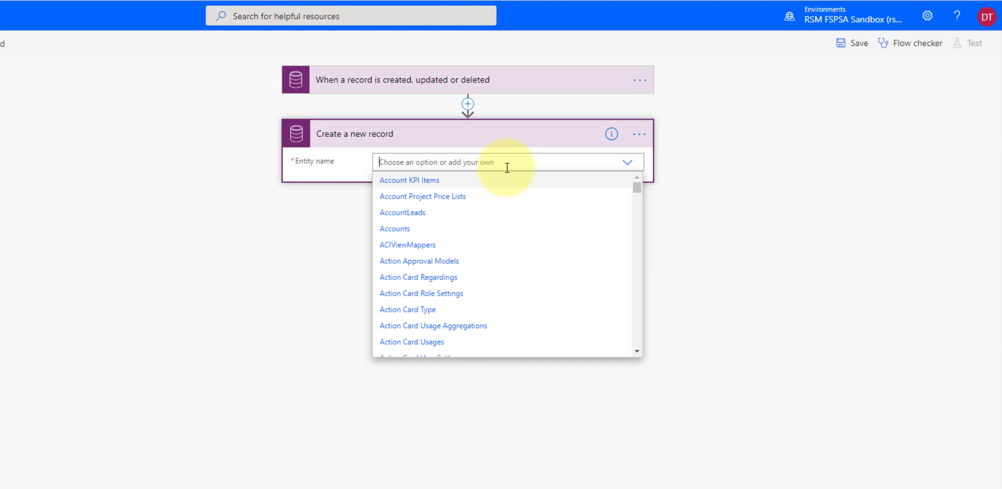
pyautogui.write('wo approv')
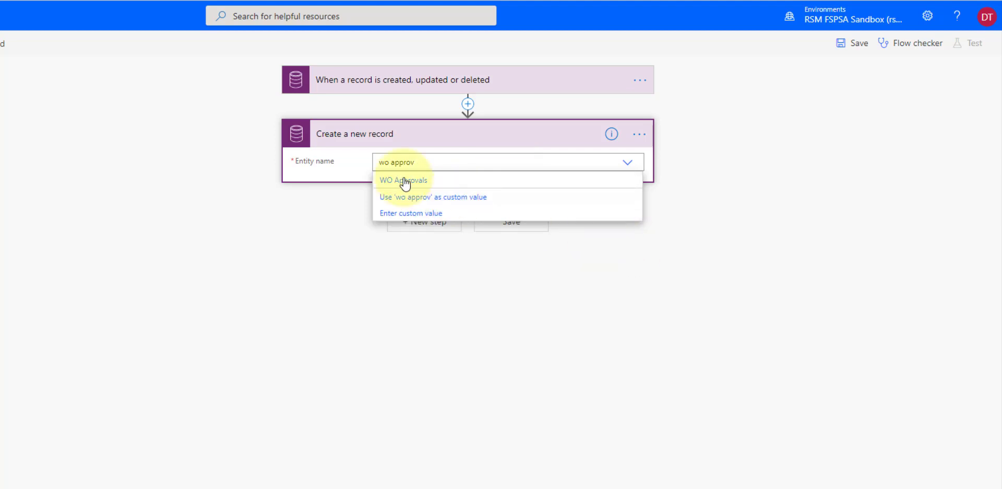
pyautogui.click(430, 196)
pyautogui.click(401, 182)
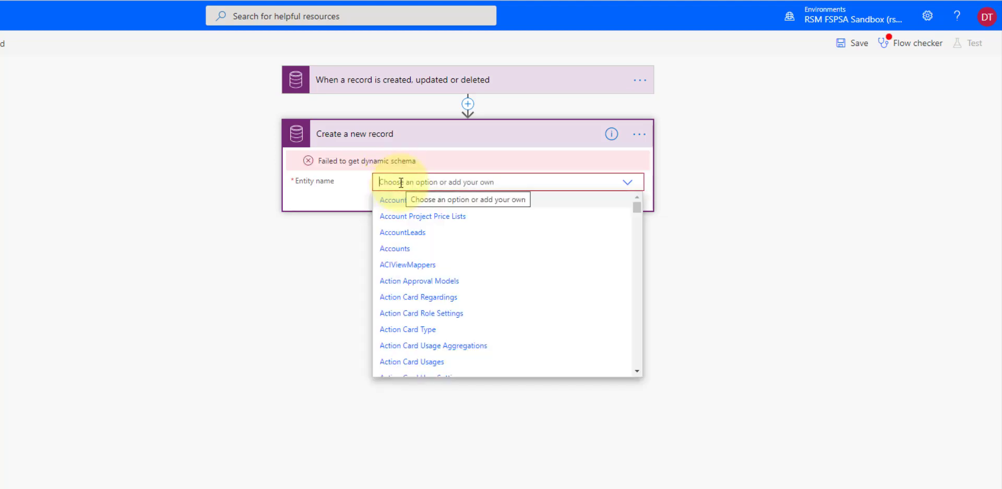
pyautogui.write('wo appro')
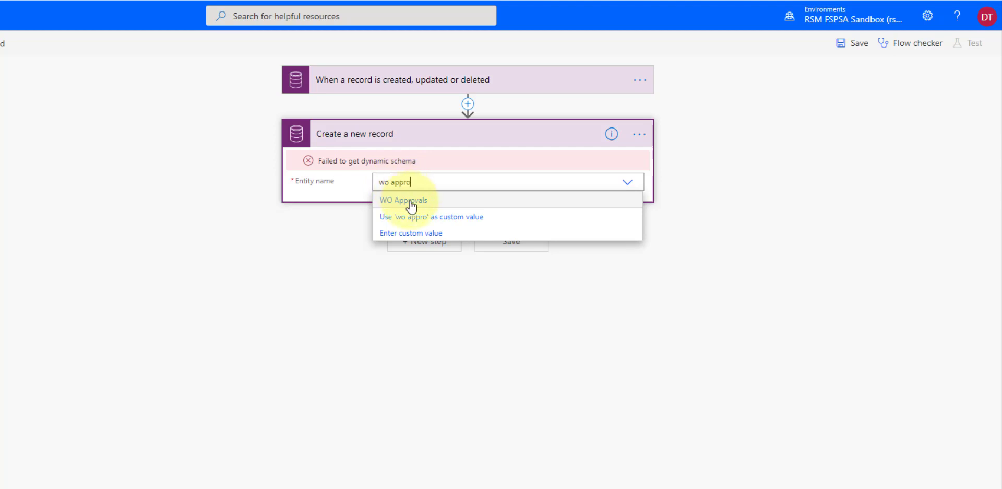
pyautogui.click(412, 203)
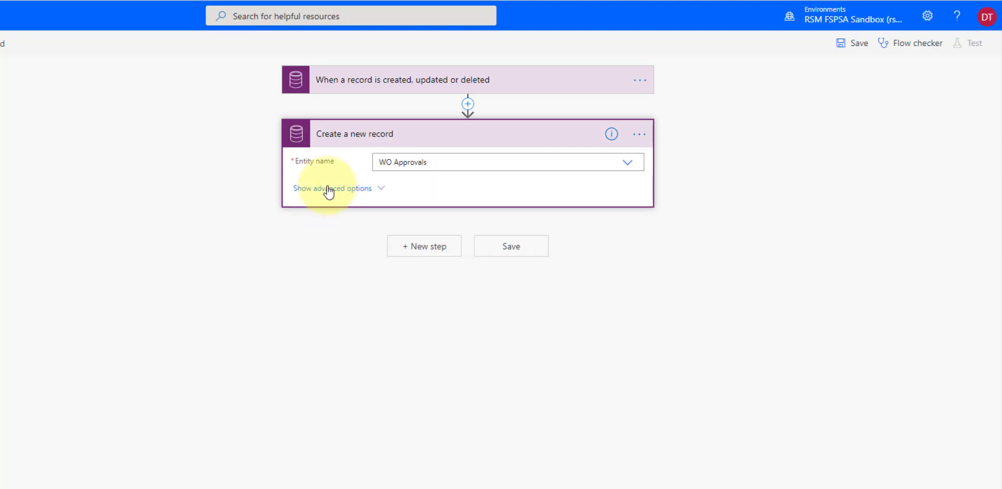
# - In the new record's advanced options, set Opportunity (Opportunities) to "/opportunities(" plus the trigger's Opportunity unique identifier and a closing ")"
pyautogui.click(328, 189)
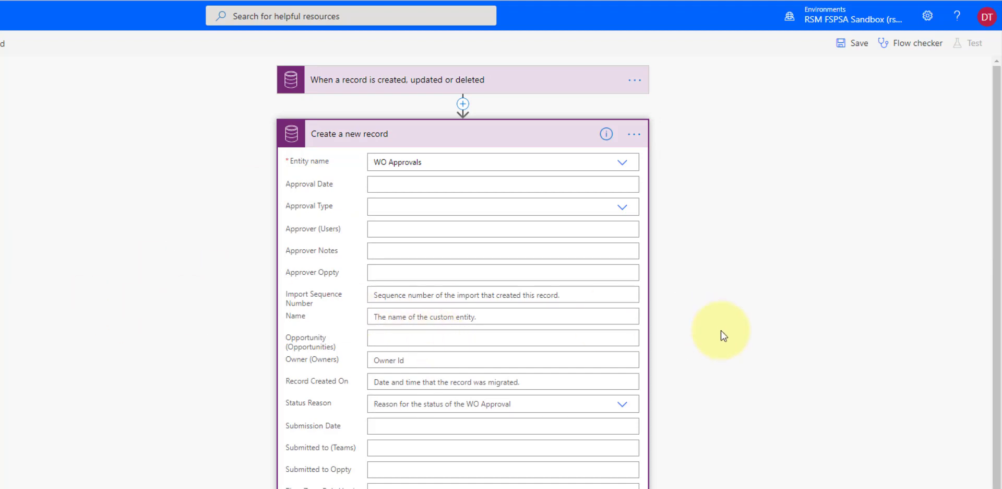
pyautogui.click(407, 337)
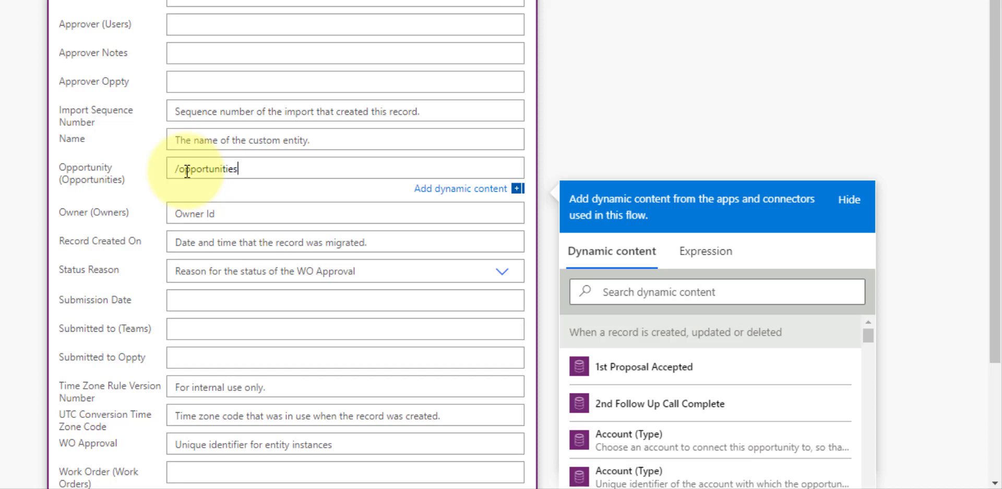
pyautogui.click(772, 291)
pyautogui.write('opportun')
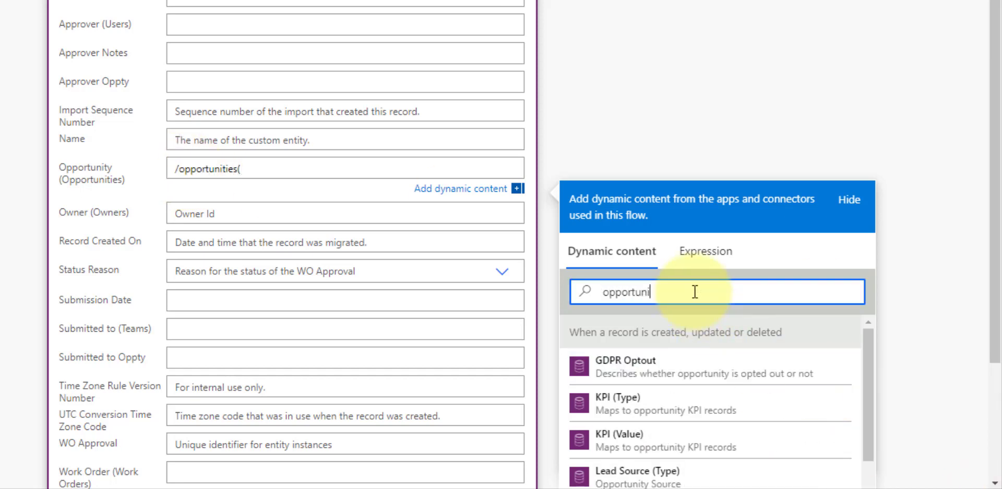
pyautogui.scroll(-3, 743, 192)
pyautogui.scroll(-2, 699, 361)
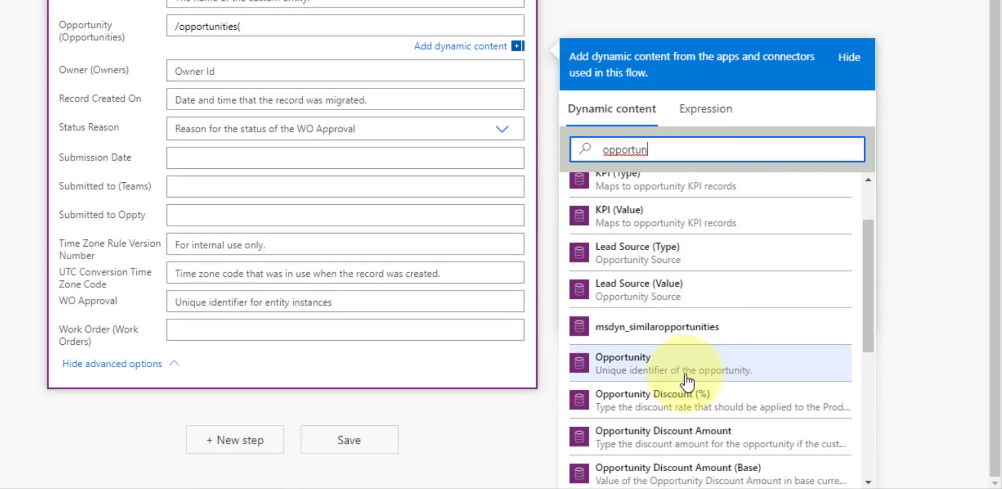
pyautogui.click(633, 364)
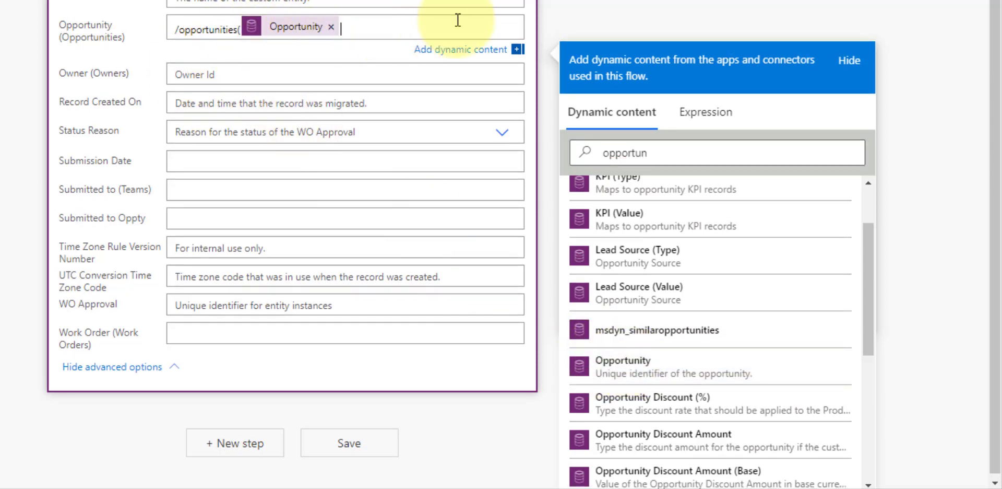
pyautogui.scroll(2, 245, 112)
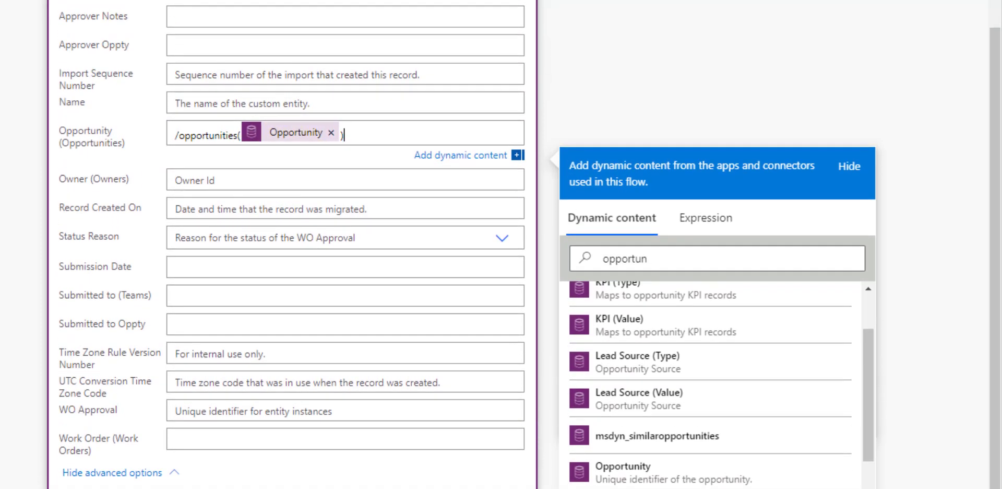
# - Set the new record's Submission Date to the expression utcNow()
pyautogui.click(181, 267)
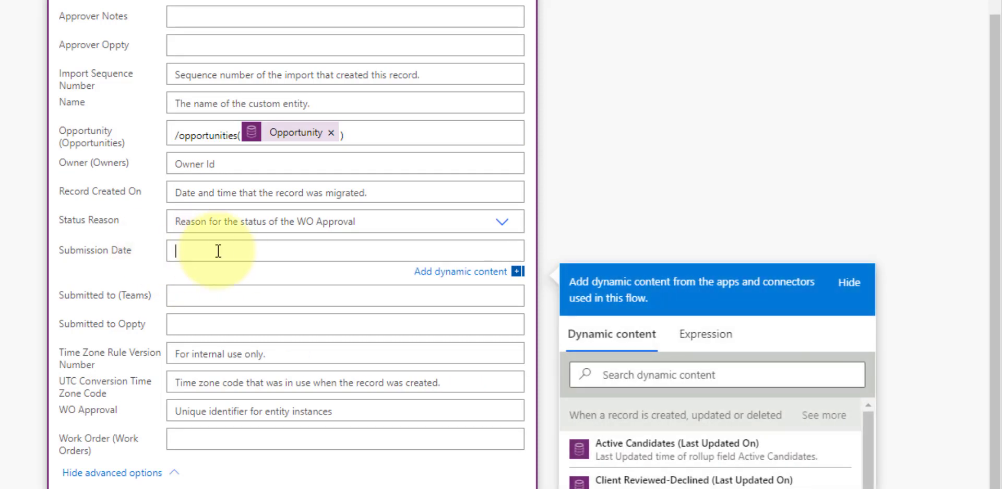
pyautogui.click(708, 334)
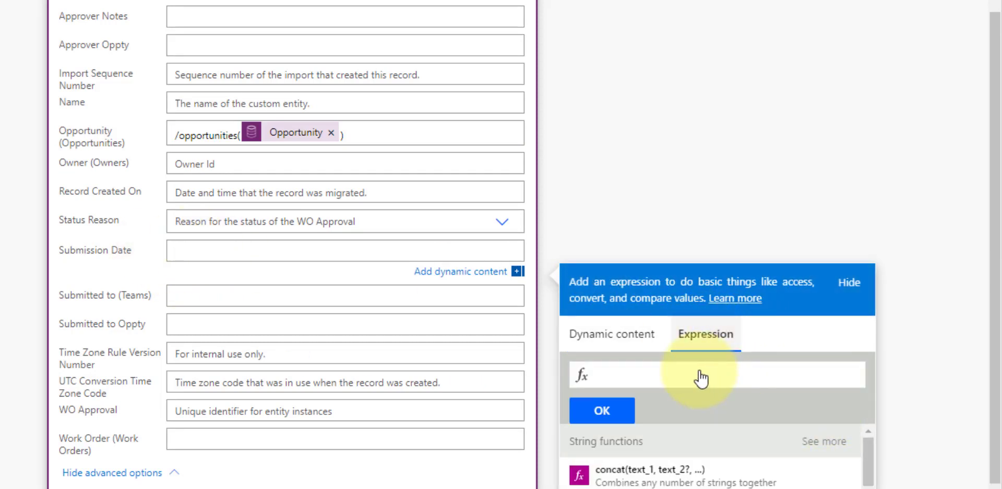
pyautogui.click(716, 376)
pyautogui.write('now')
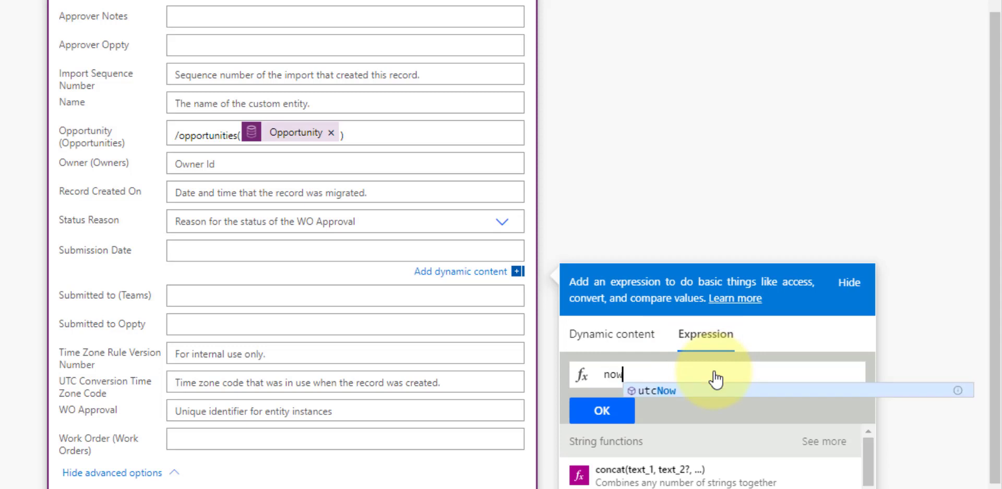
pyautogui.click(659, 391)
pyautogui.write(')')
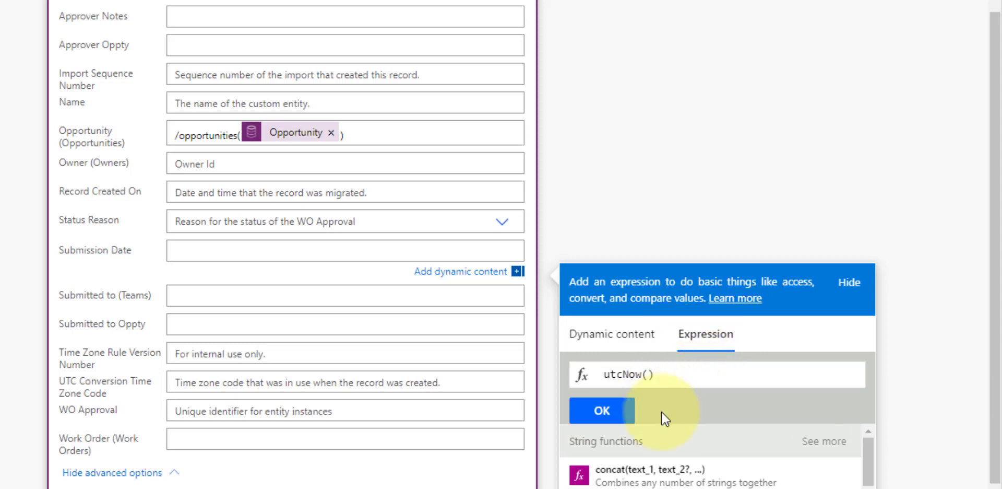
pyautogui.click(605, 411)
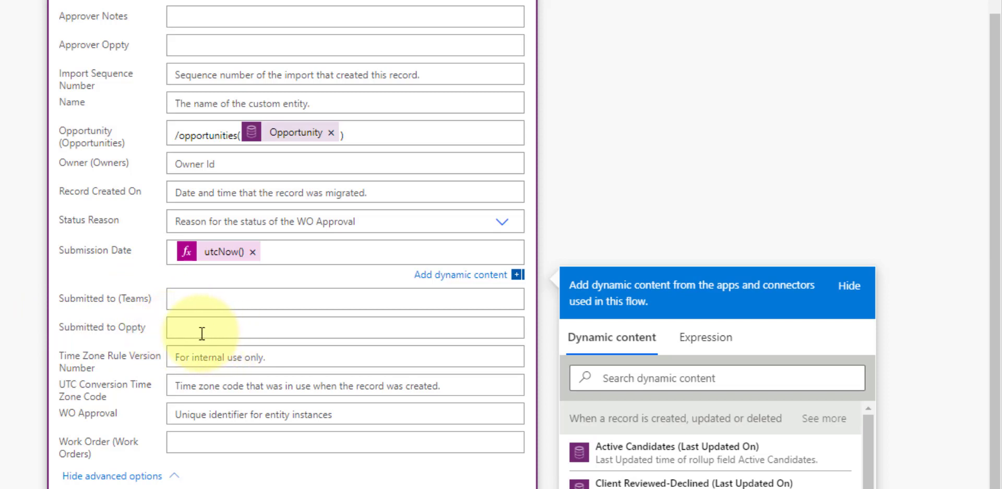
# - Set Submitted to (Teams) to "Approval Team" and collapse the Create a new record action
pyautogui.click(188, 298)
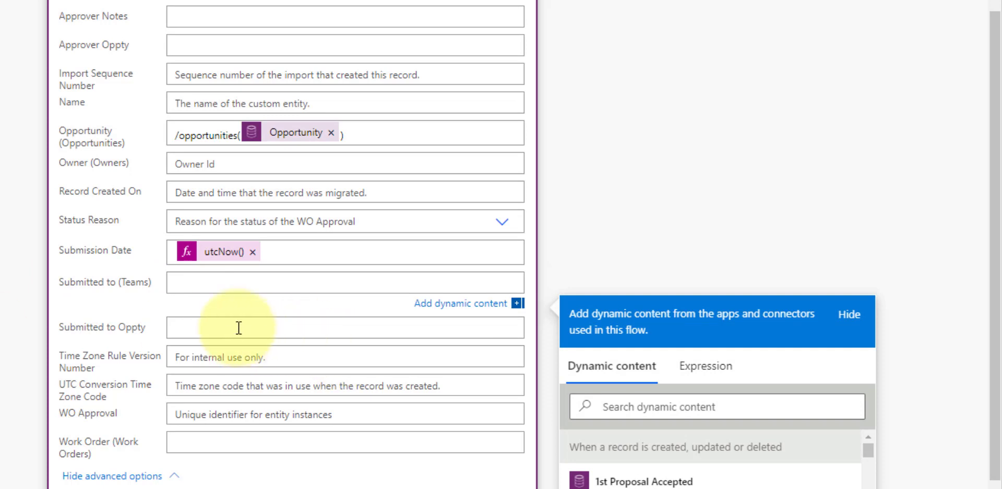
pyautogui.write('Approval Team')
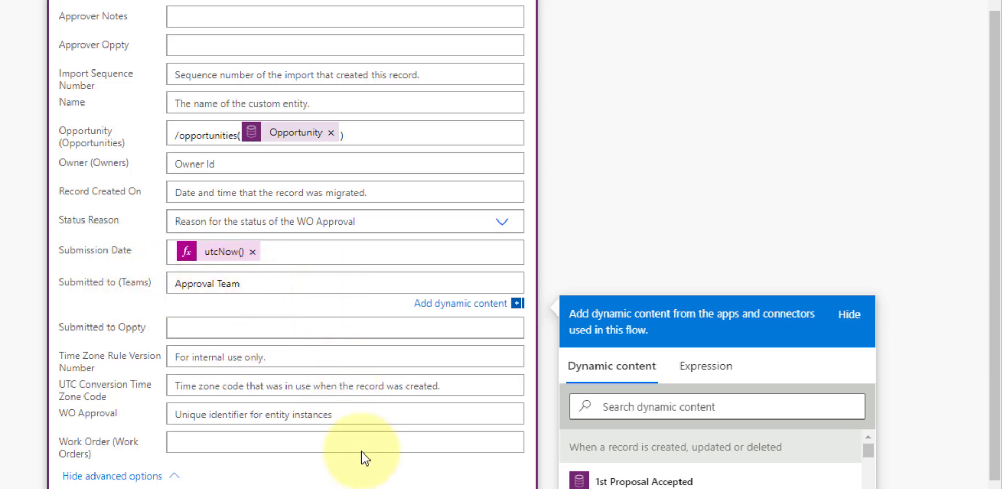
pyautogui.scroll(10, 350, 376)
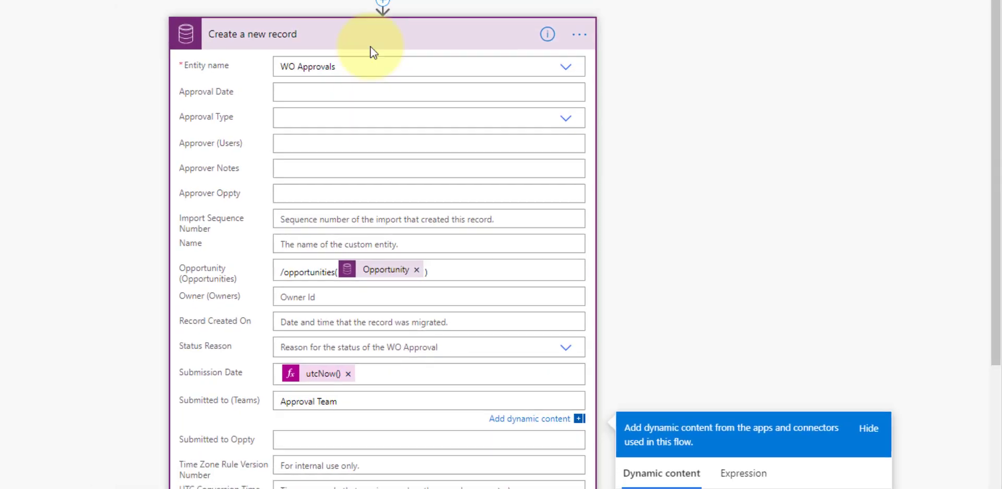
pyautogui.click(475, 71)
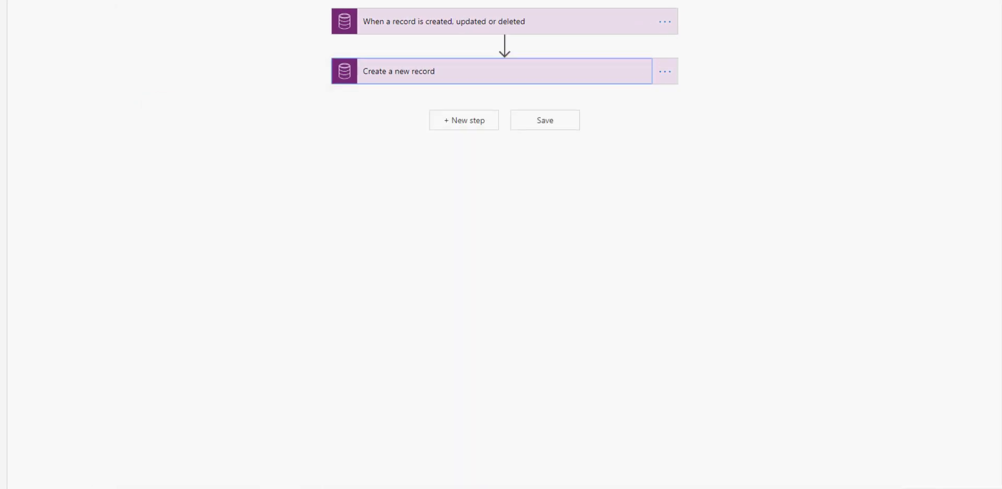
# - Add an Office 365 Groups "List group members" action with the group approvals, and show its advanced options
pyautogui.click(461, 121)
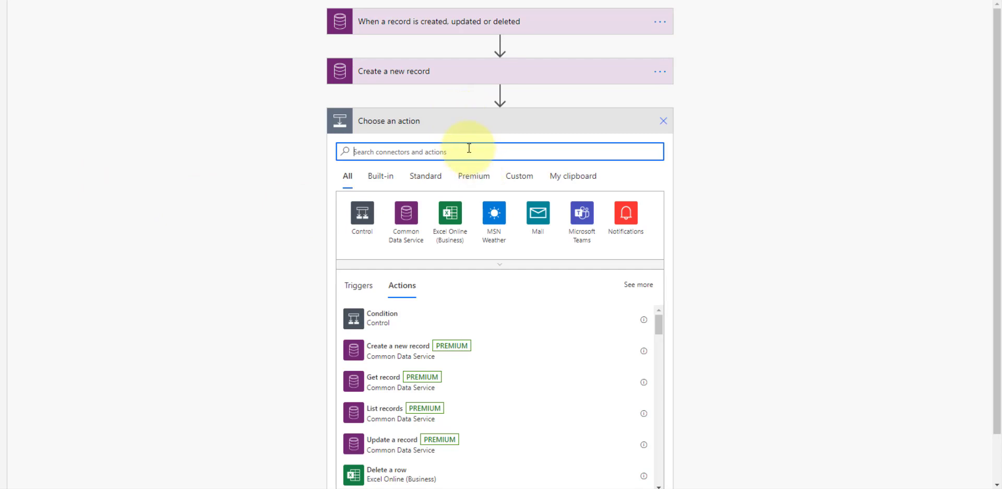
pyautogui.write('list group members')
pyautogui.click(626, 216)
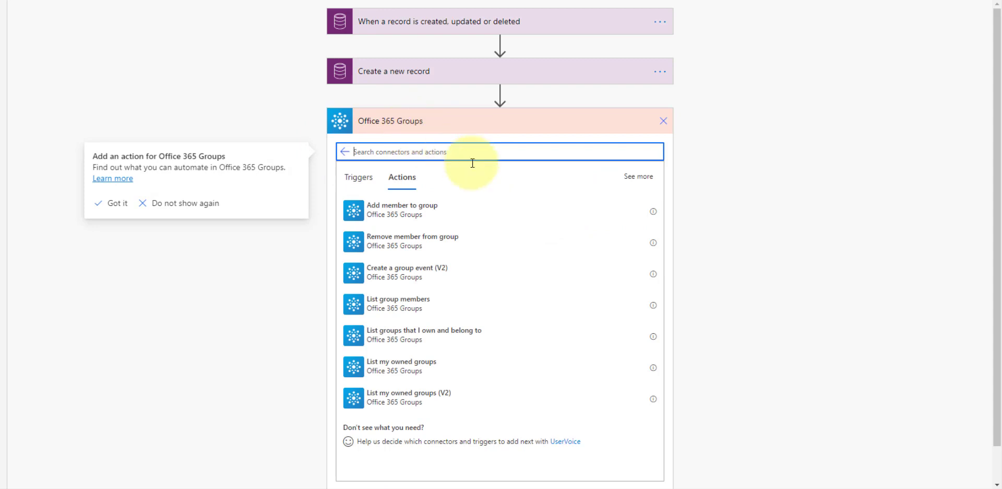
pyautogui.click(385, 307)
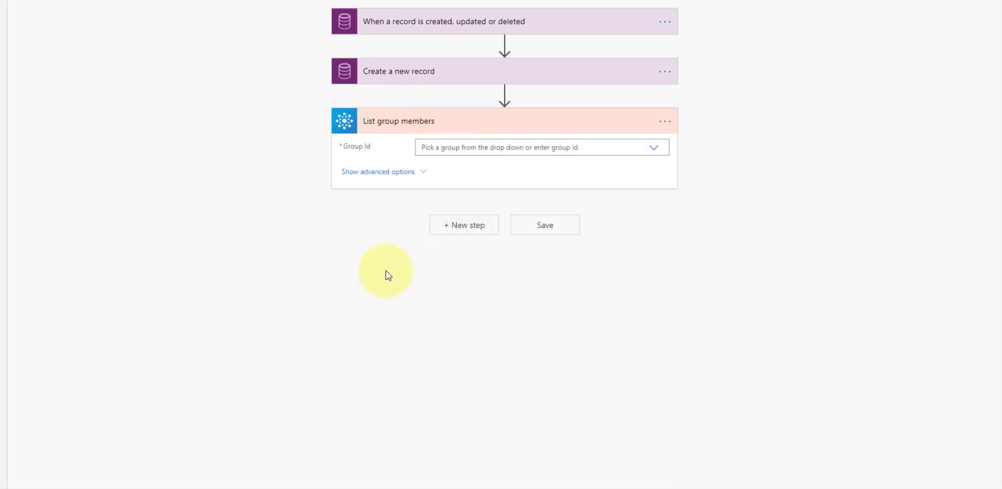
pyautogui.click(654, 149)
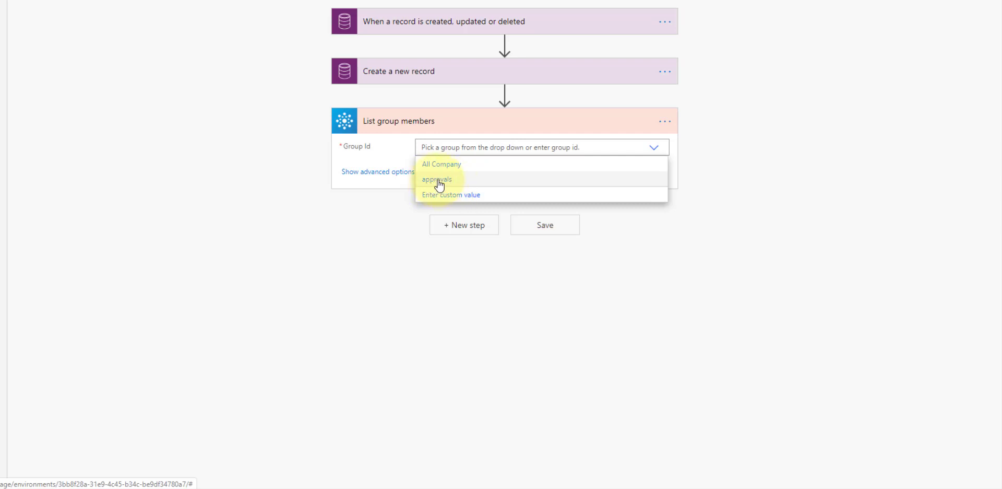
pyautogui.click(439, 180)
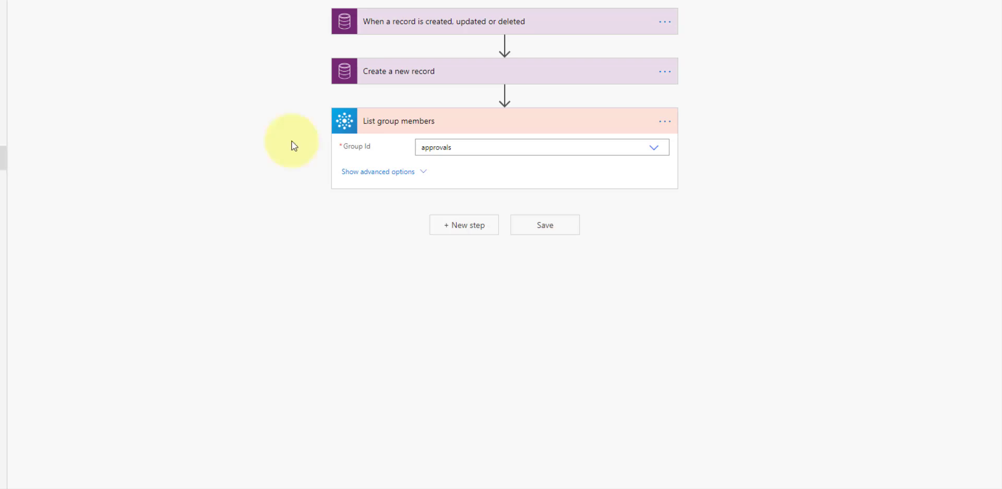
pyautogui.click(371, 176)
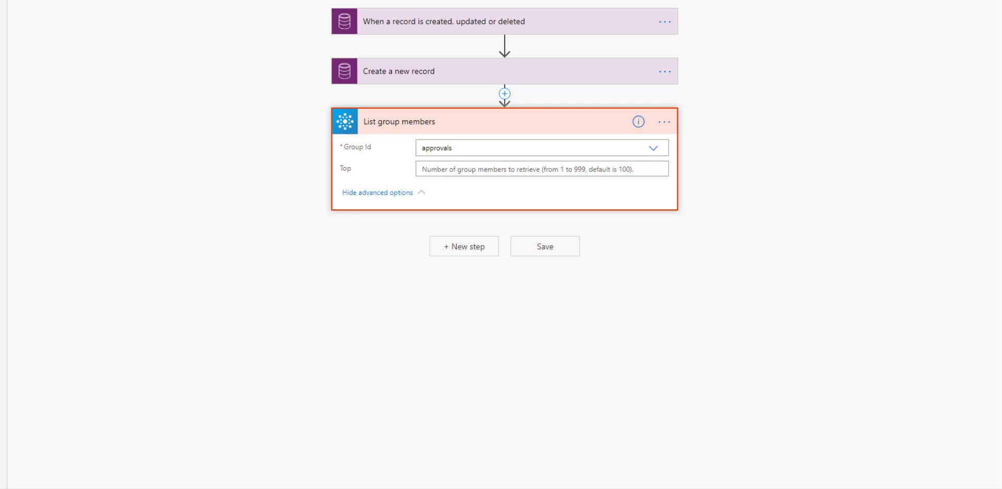
# - Add a Data Operation Select action after List group members, with the group members' value output as its From input
pyautogui.click(464, 246)
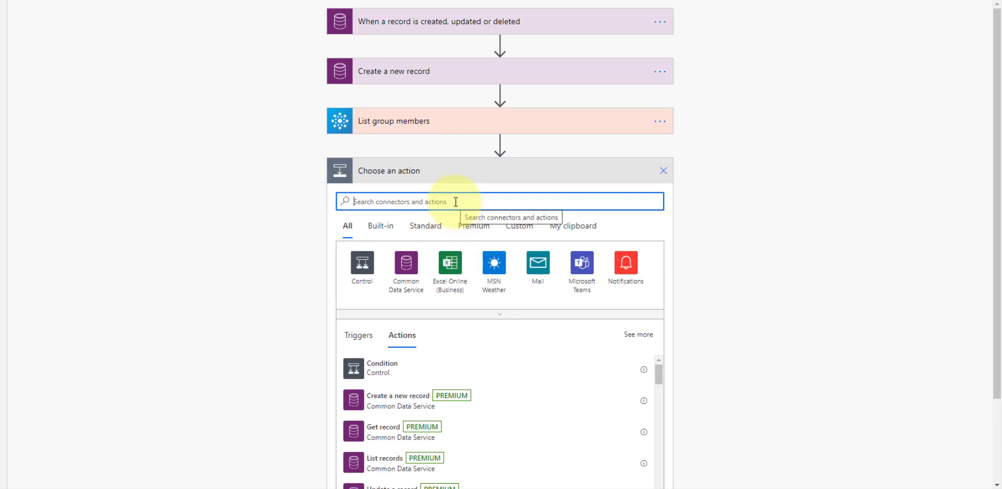
pyautogui.write('select')
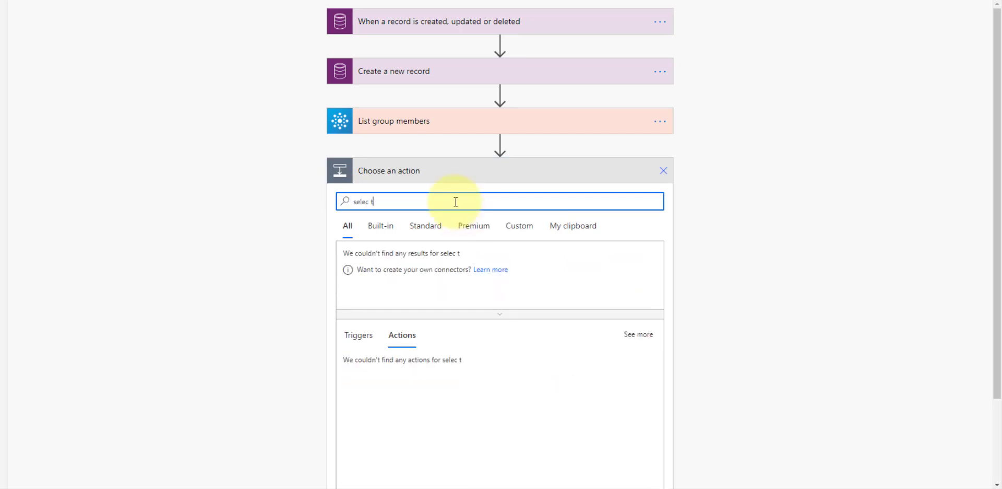
pyautogui.scroll(-2, 448, 218)
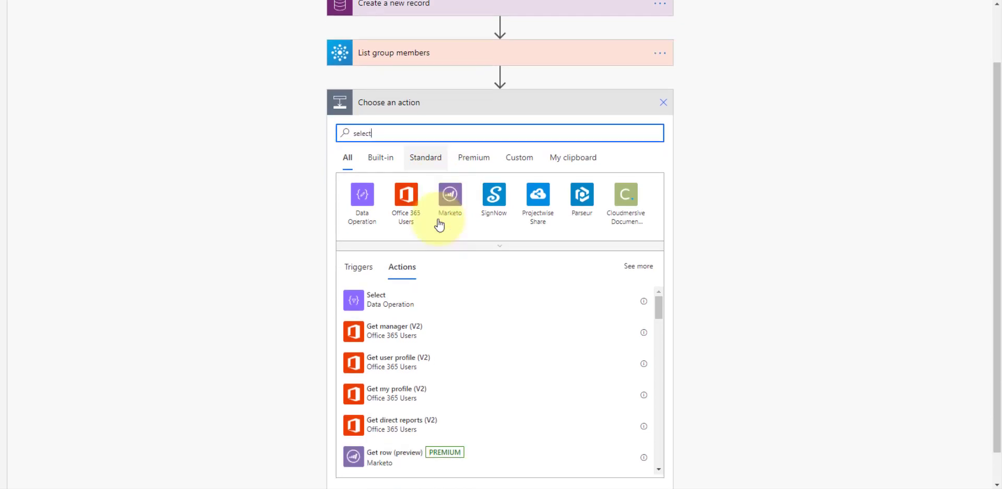
pyautogui.click(383, 271)
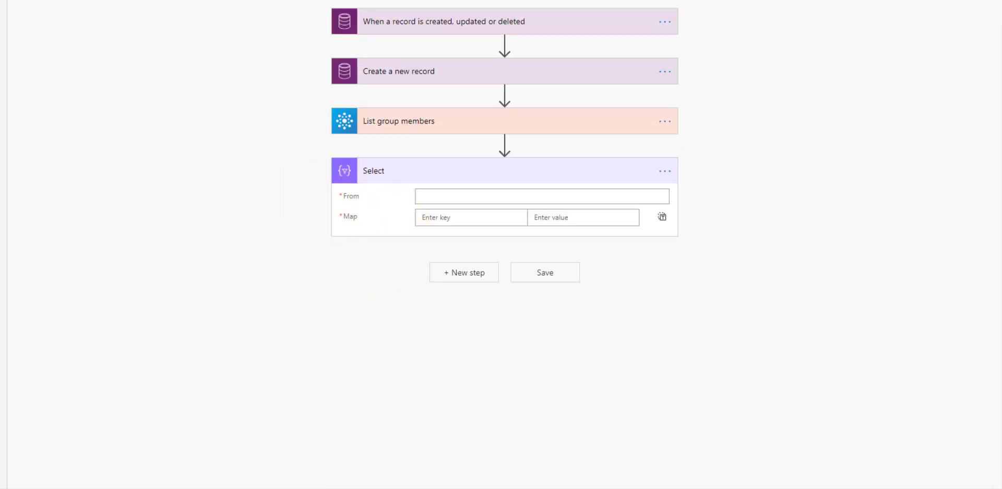
pyautogui.click(457, 197)
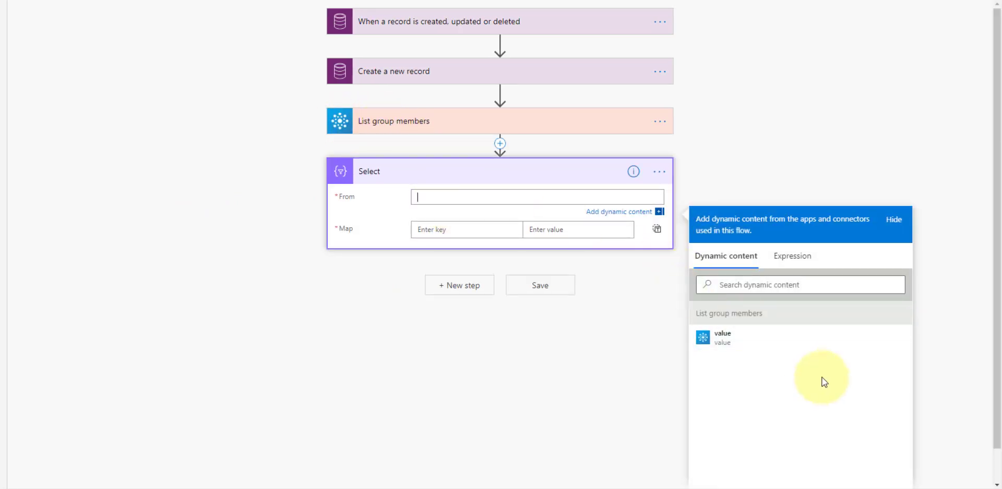
pyautogui.click(726, 338)
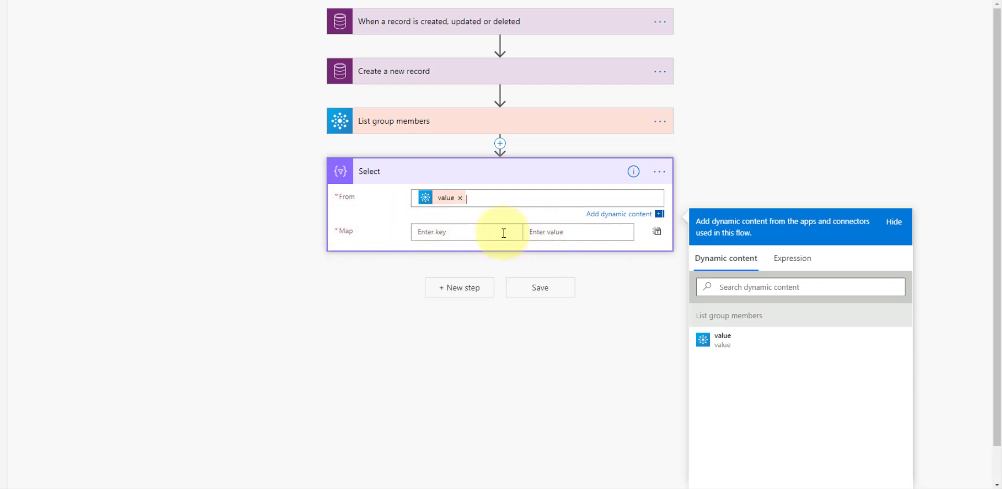
# - Switch the Select action's Map to text mode and map it to the group members' Mail
pyautogui.click(657, 231)
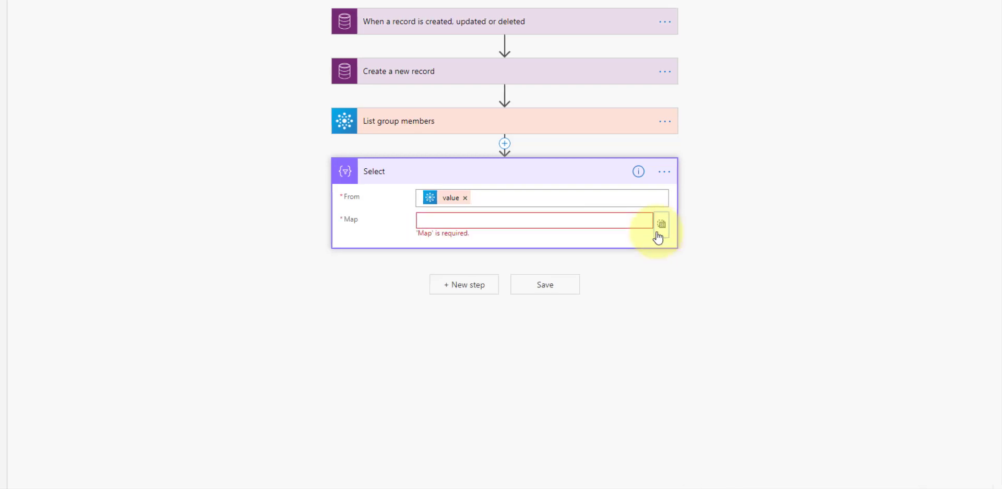
pyautogui.click(431, 222)
pyautogui.scroll(-1, 985, 286)
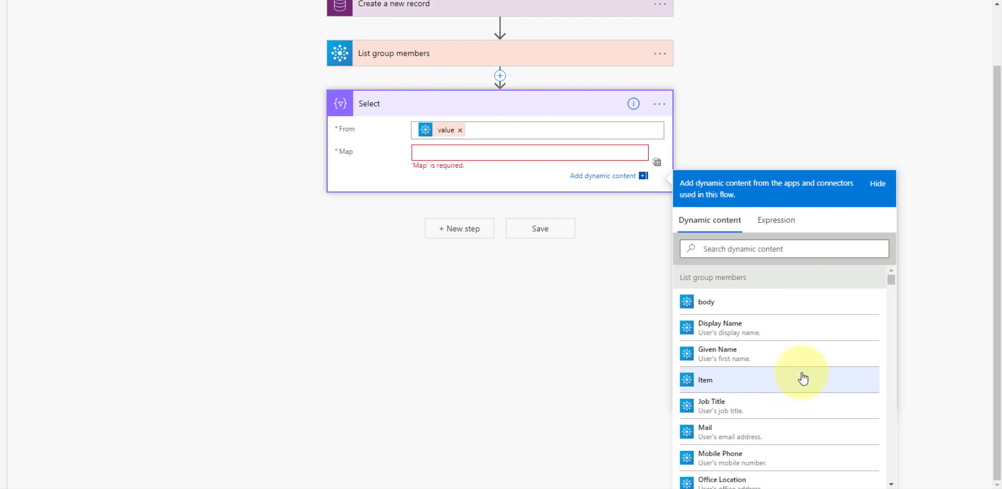
pyautogui.scroll(-3, 807, 383)
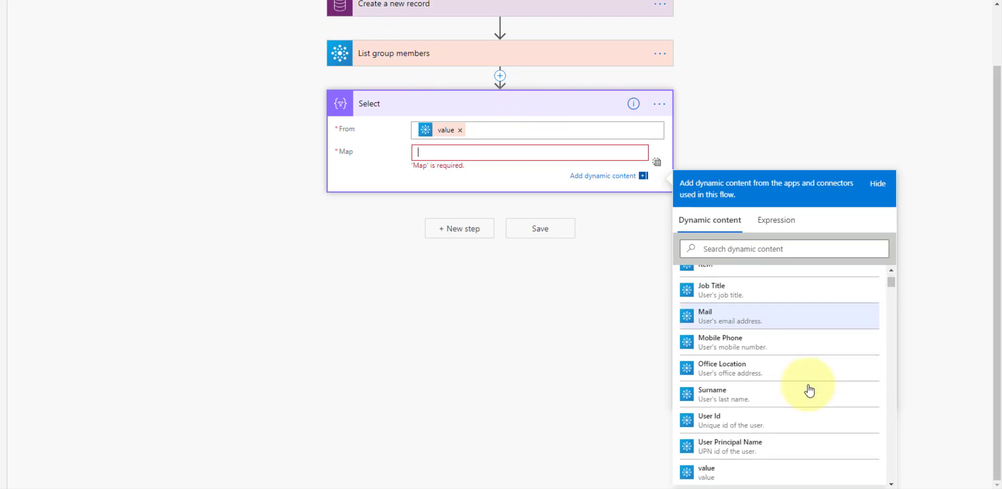
pyautogui.scroll(-3, 809, 388)
pyautogui.scroll(3, 794, 385)
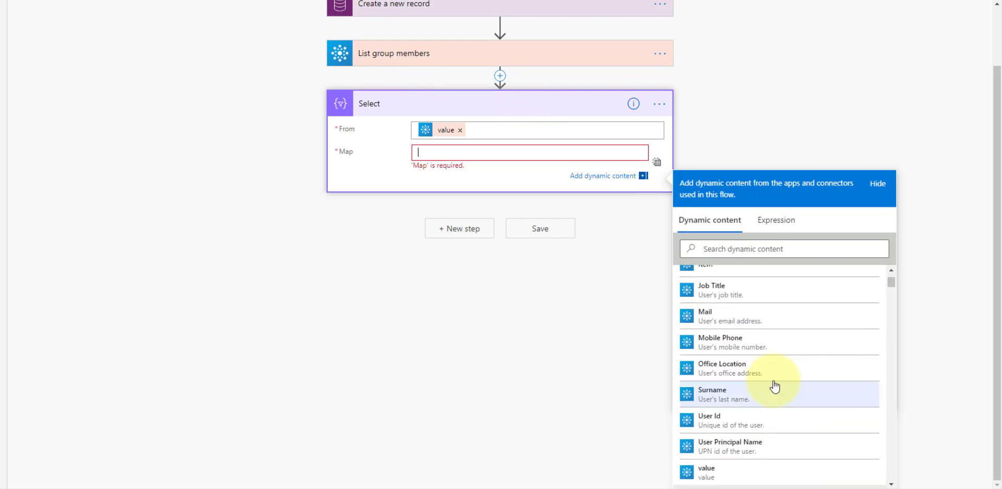
pyautogui.click(738, 321)
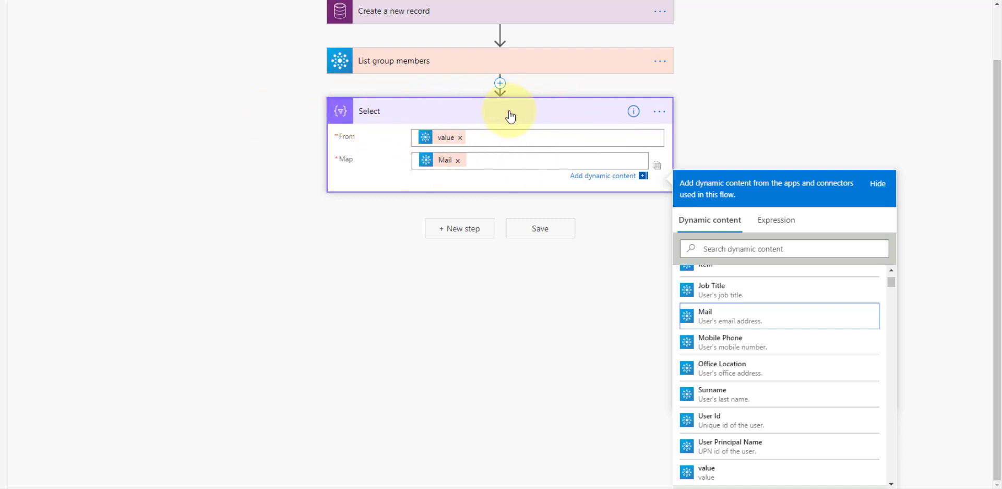
pyautogui.moveTo(441, 167)
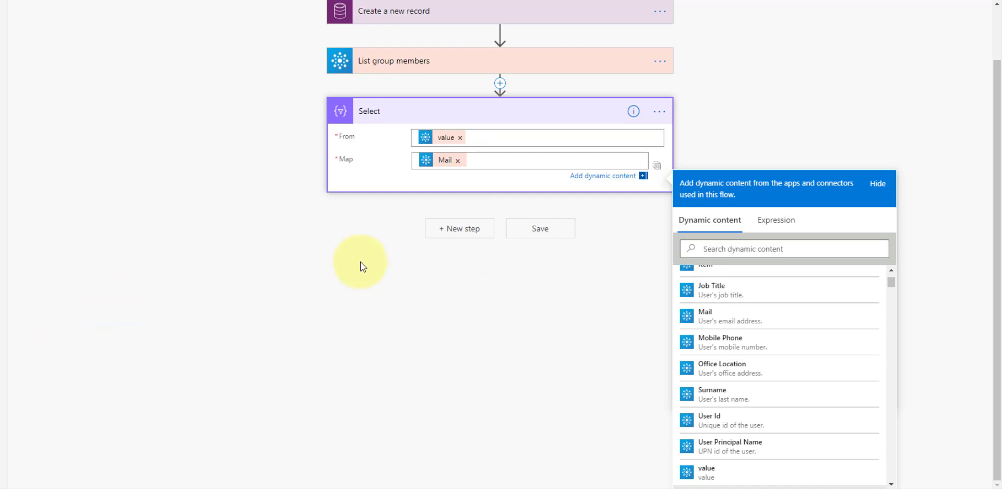
# - Add a Data Operation Join action after the Select action
pyautogui.click(455, 230)
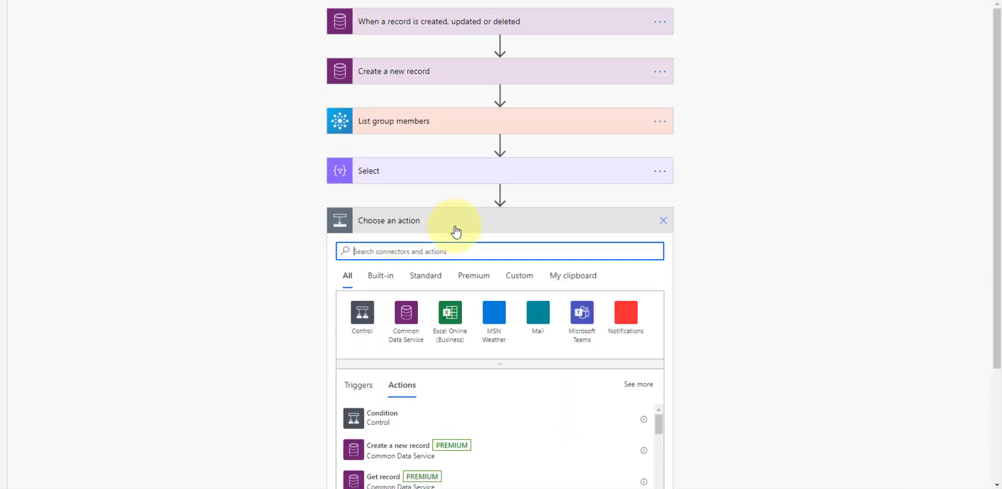
pyautogui.write('join')
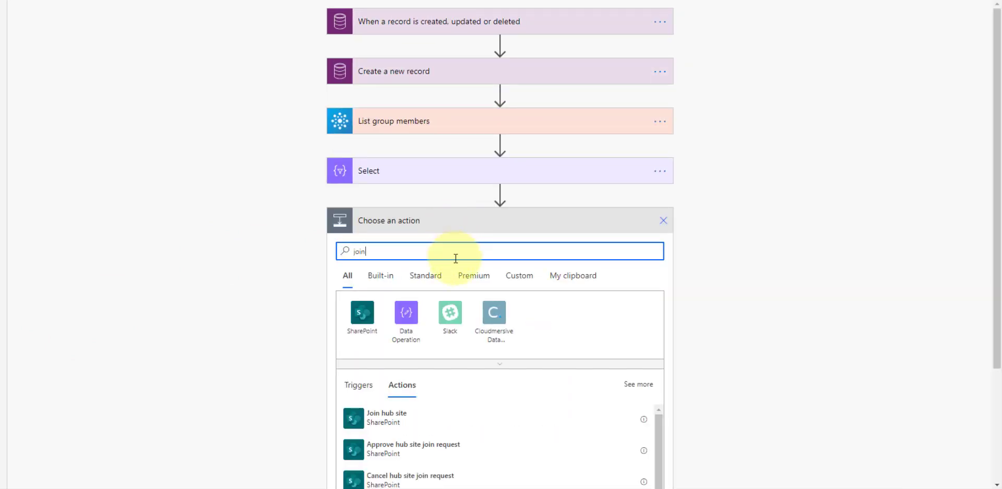
pyautogui.scroll(-3, 470, 292)
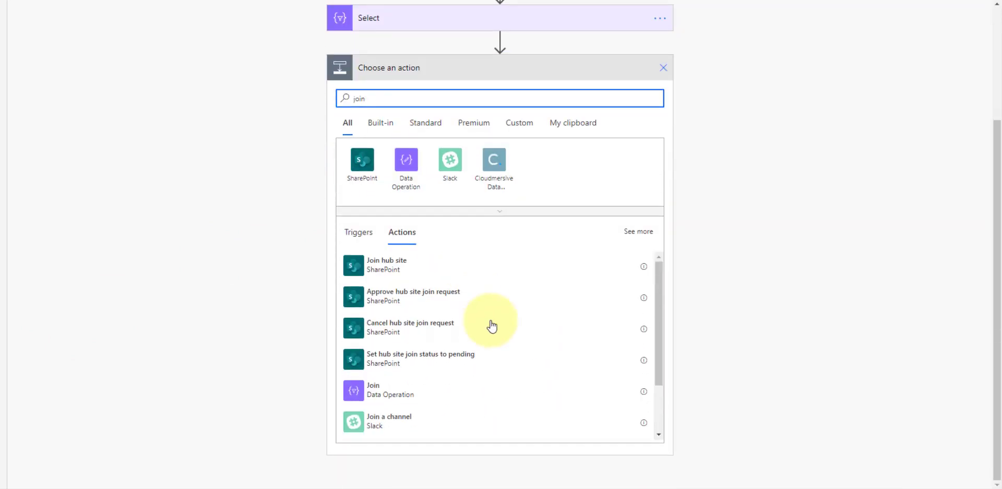
pyautogui.click(385, 394)
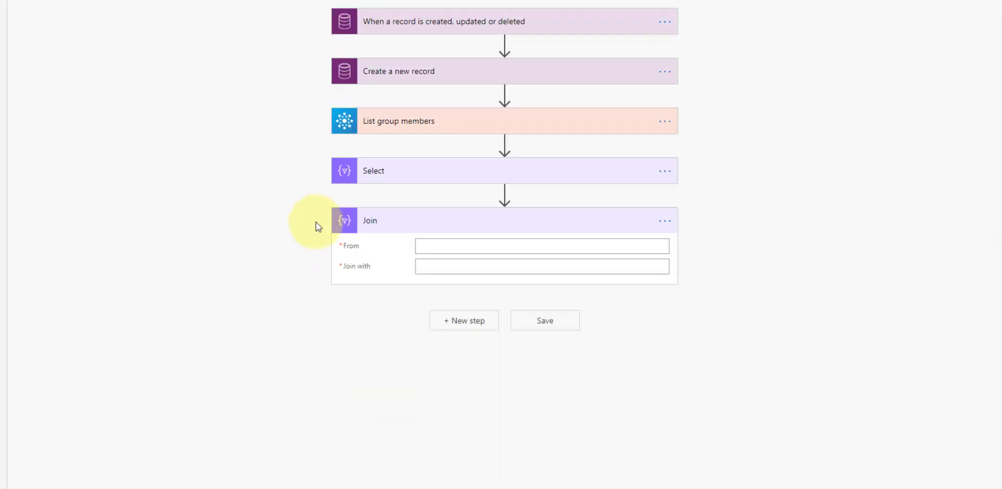
# - Set the Join action's From to the Select output and Join with to a semicolon (;)
pyautogui.click(431, 242)
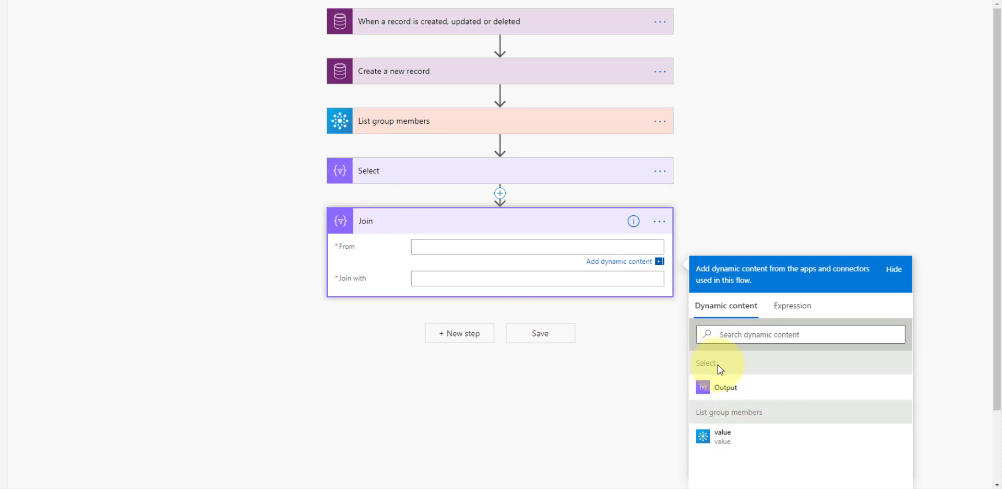
pyautogui.click(739, 393)
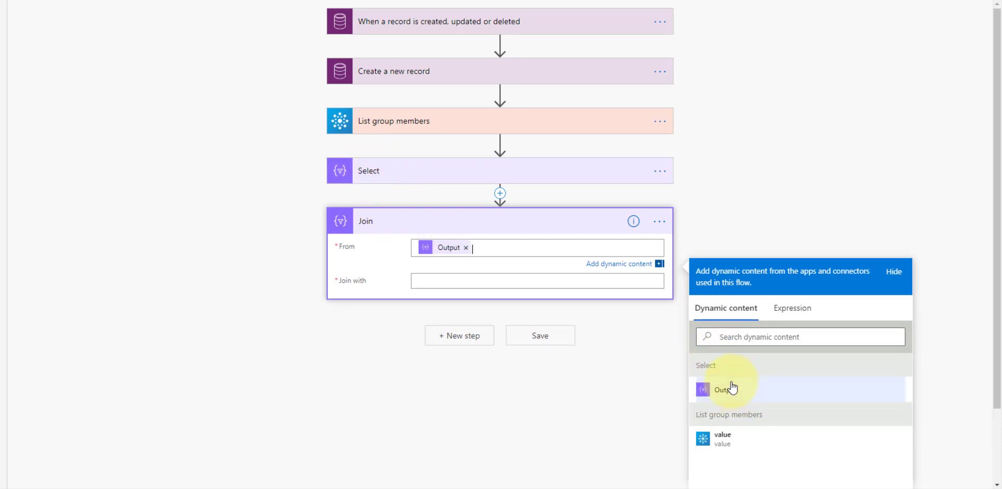
pyautogui.write(';')
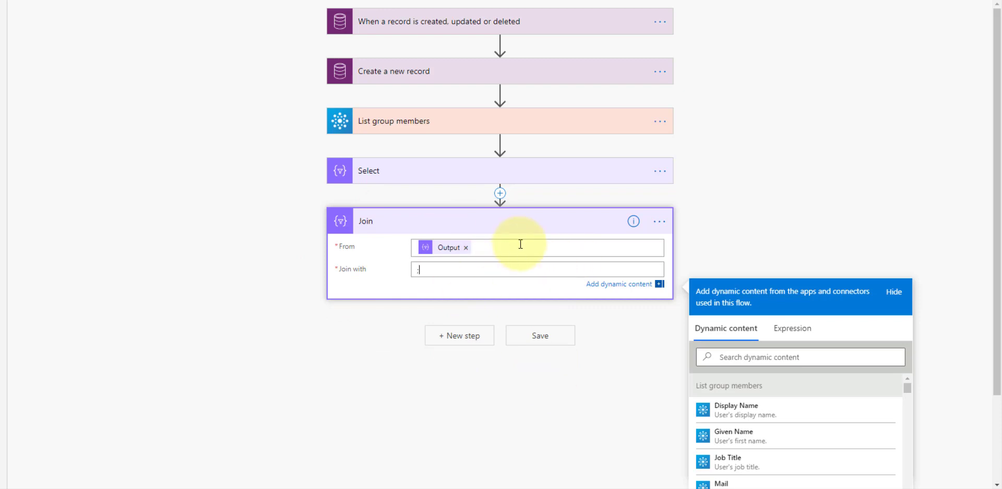
pyautogui.scroll(-2, 408, 152)
pyautogui.write(';')
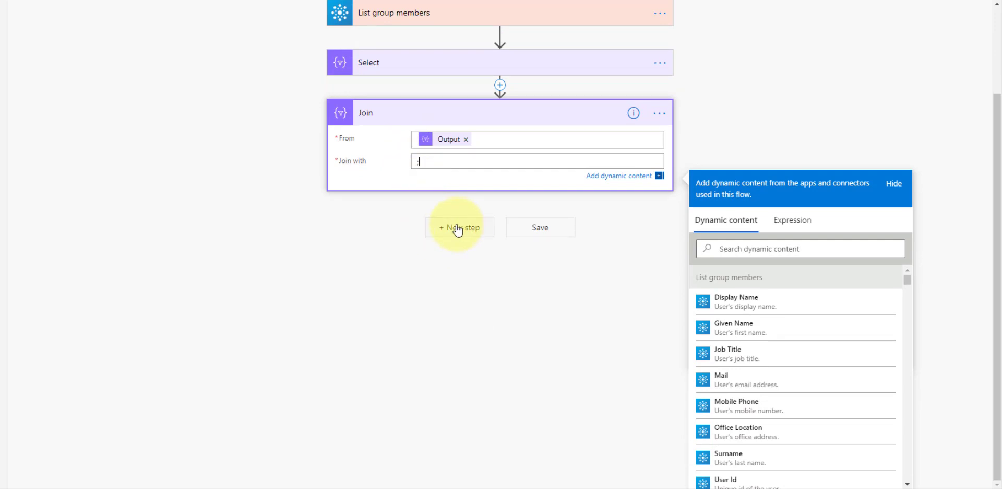
# - Add an Approvals "Start and wait for an approval" action after Join, with approval type "Approve/Reject - First to respond"
pyautogui.click(457, 229)
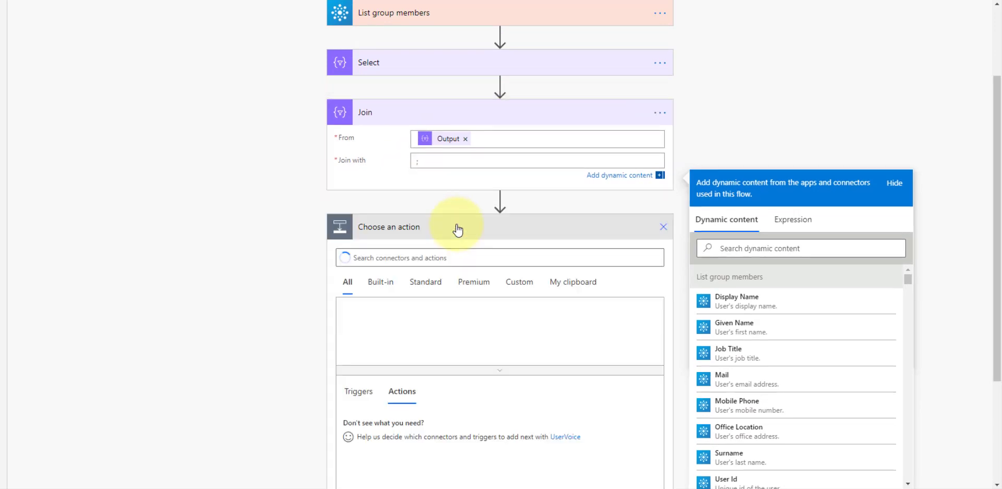
pyautogui.write('start')
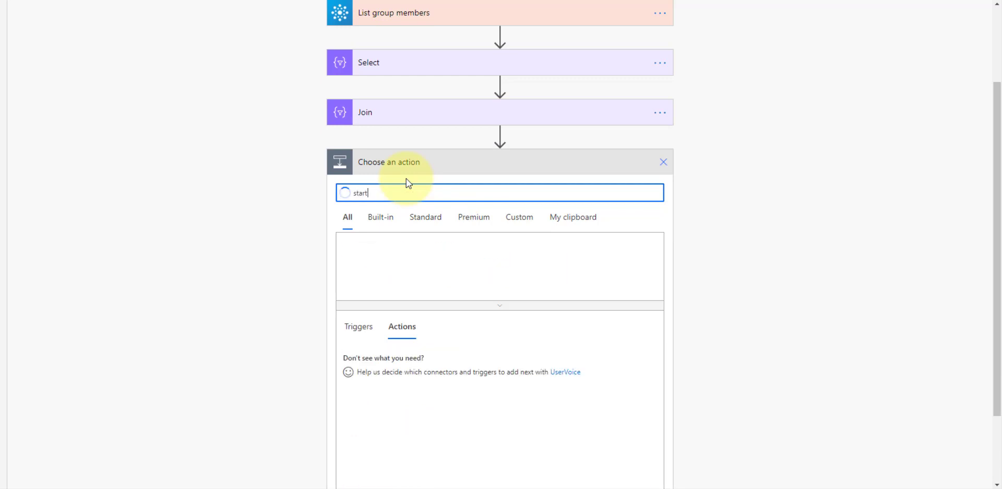
pyautogui.write(' and wait')
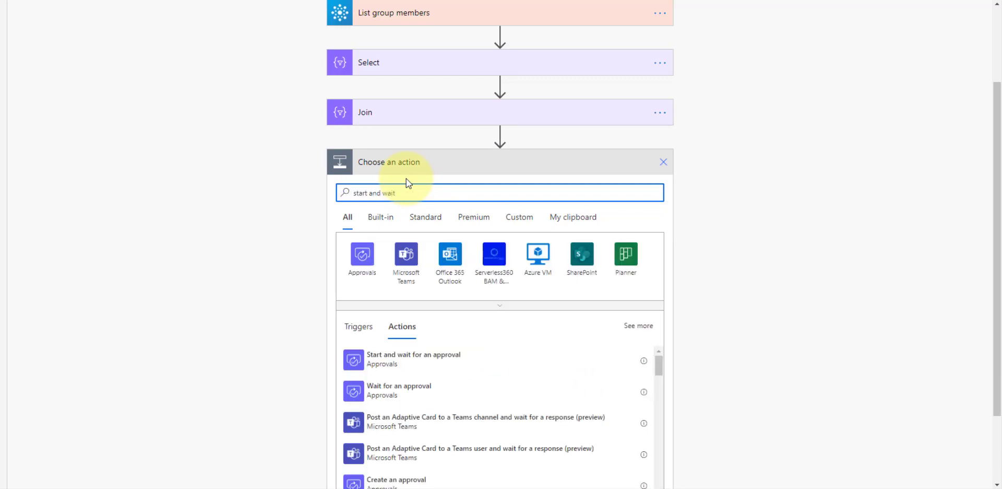
pyautogui.write(' for an')
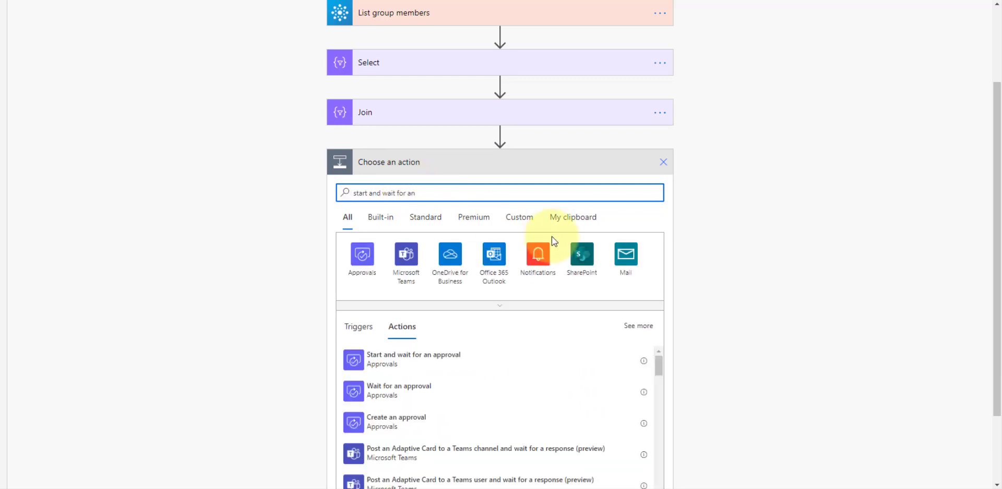
pyautogui.scroll(-2, 600, 251)
pyautogui.click(406, 267)
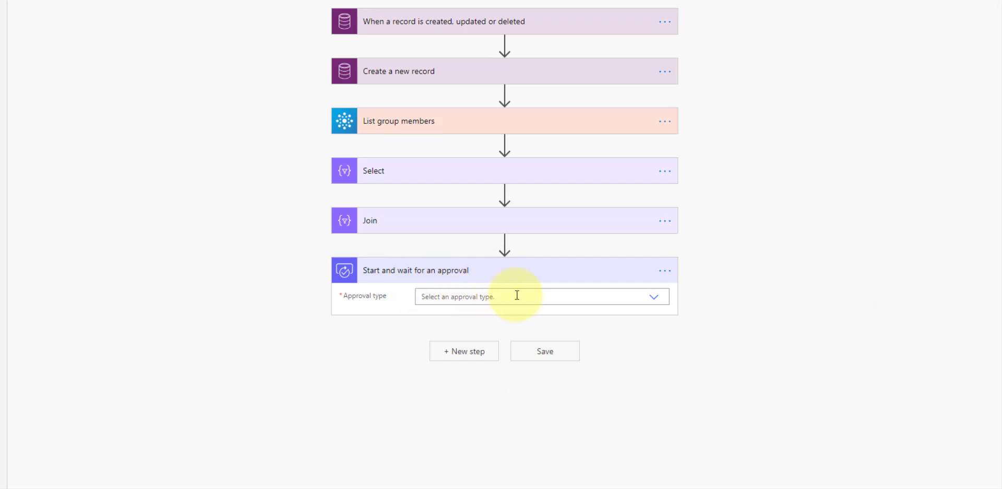
pyautogui.click(654, 297)
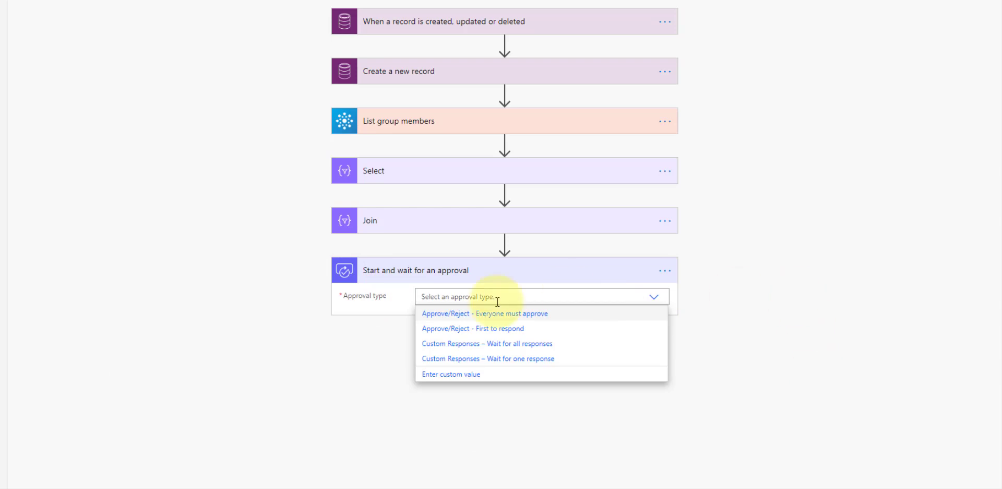
pyautogui.click(481, 330)
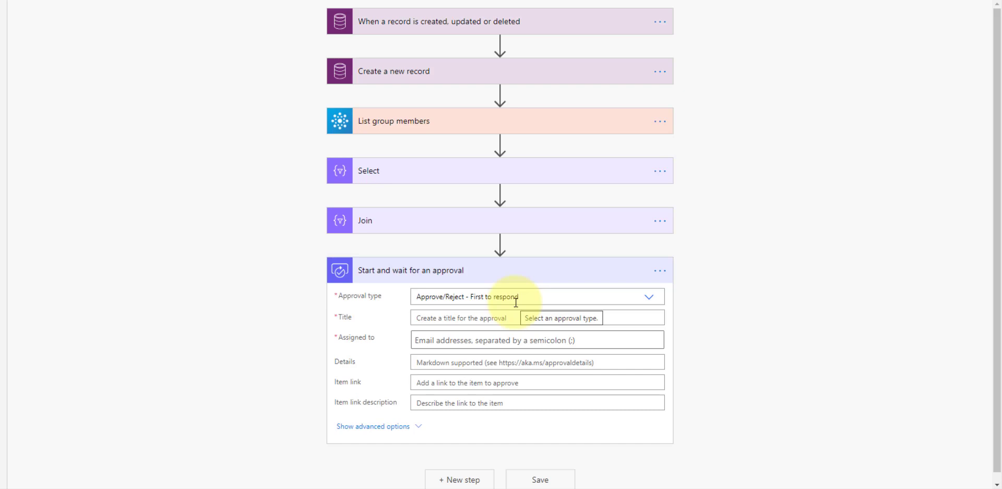
# - Begin the approval's Title with the text "Oppt with ID"
pyautogui.scroll(-1, 747, 259)
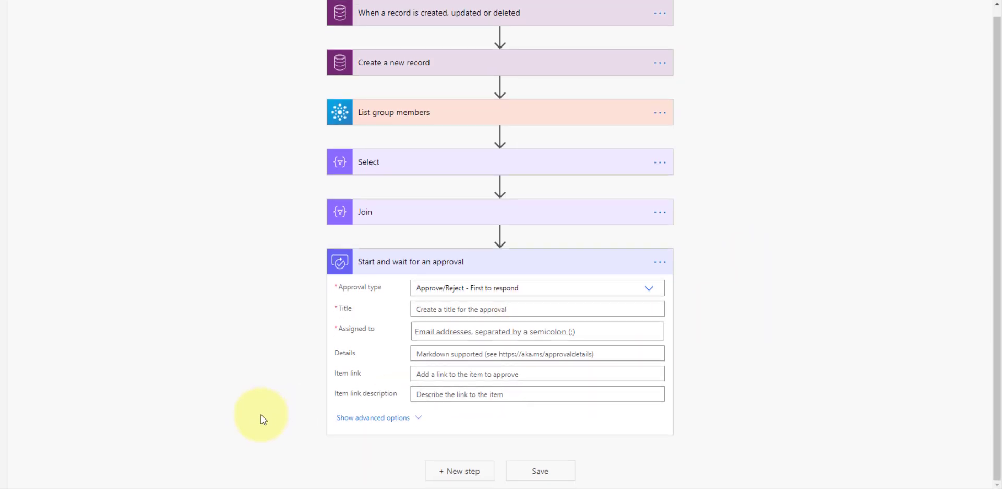
pyautogui.click(441, 310)
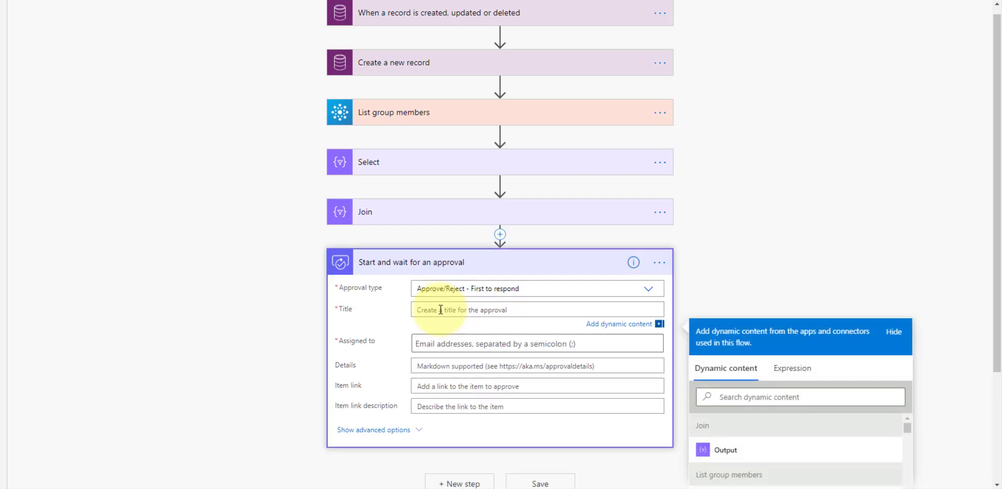
pyautogui.write('Oppt with ID')
# - Append the trigger record's Opportunity ID and the text "nee4ds to be approved" to the approval's Title
pyautogui.scroll(-3, 863, 310)
pyautogui.scroll(-5, 789, 344)
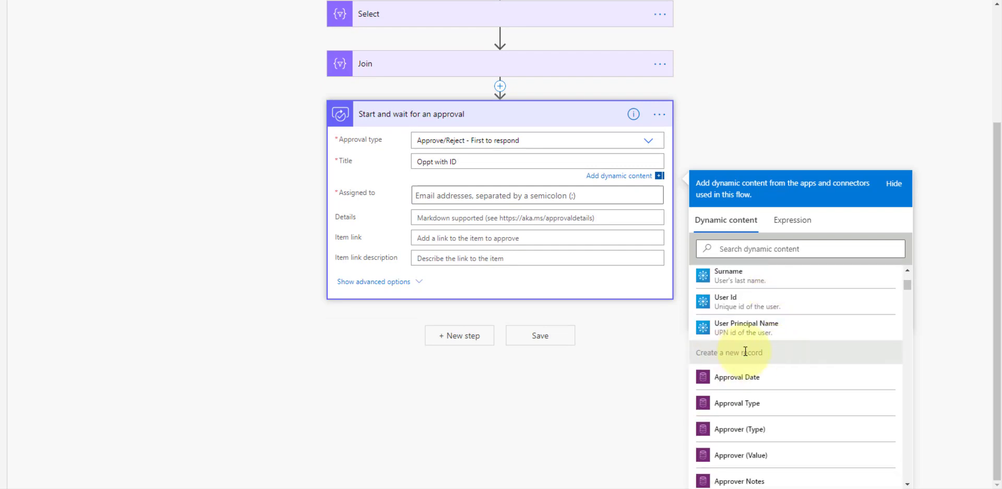
pyautogui.scroll(8, 776, 355)
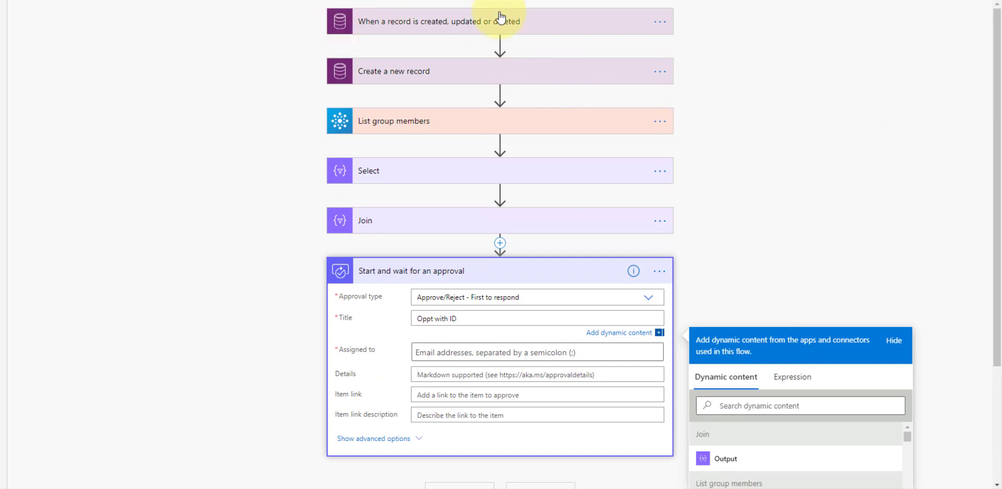
pyautogui.scroll(-1, 861, 209)
pyautogui.click(749, 346)
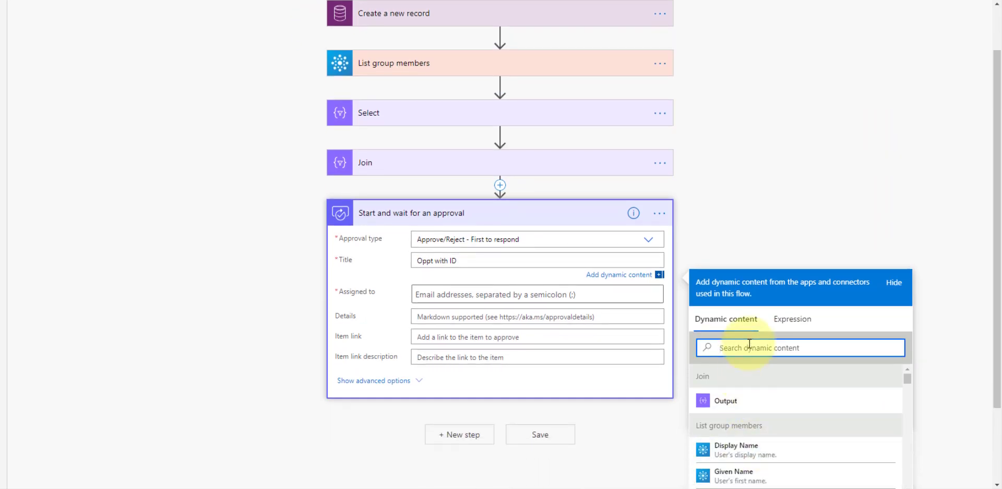
pyautogui.write('oipporu')
pyautogui.press('BackSpace')
pyautogui.press('BackSpace')
pyautogui.press('BackSpace')
pyautogui.press('BackSpace')
pyautogui.press('BackSpace')
pyautogui.press('BackSpace')
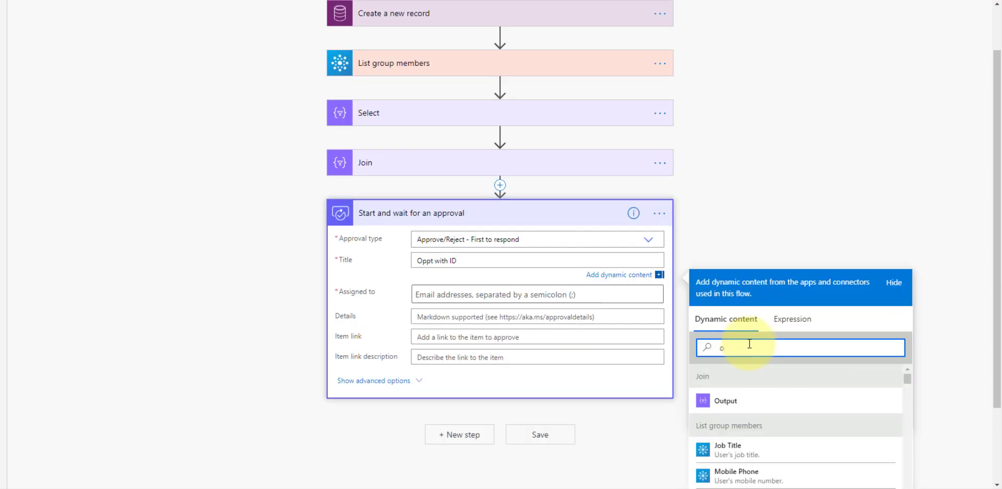
pyautogui.write('pportunity id')
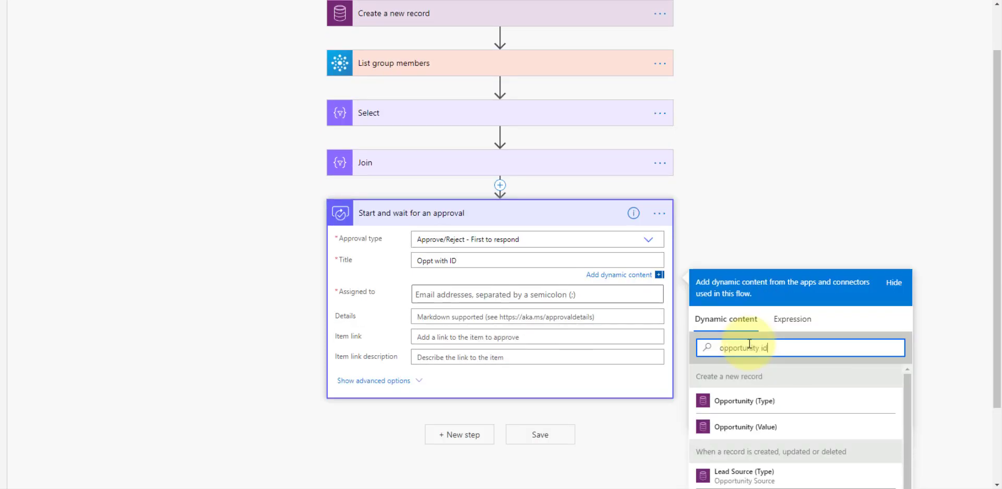
pyautogui.scroll(-3, 822, 400)
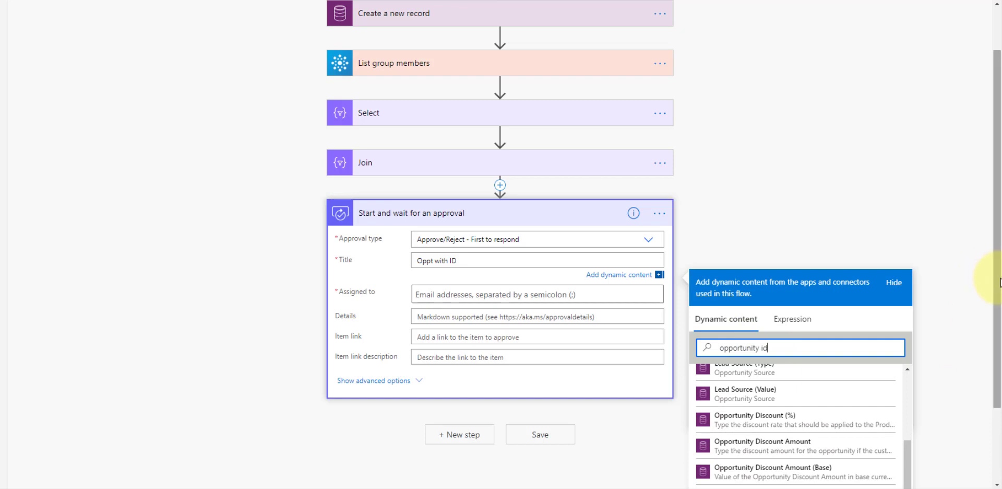
pyautogui.scroll(-2, 1000, 282)
pyautogui.click(724, 426)
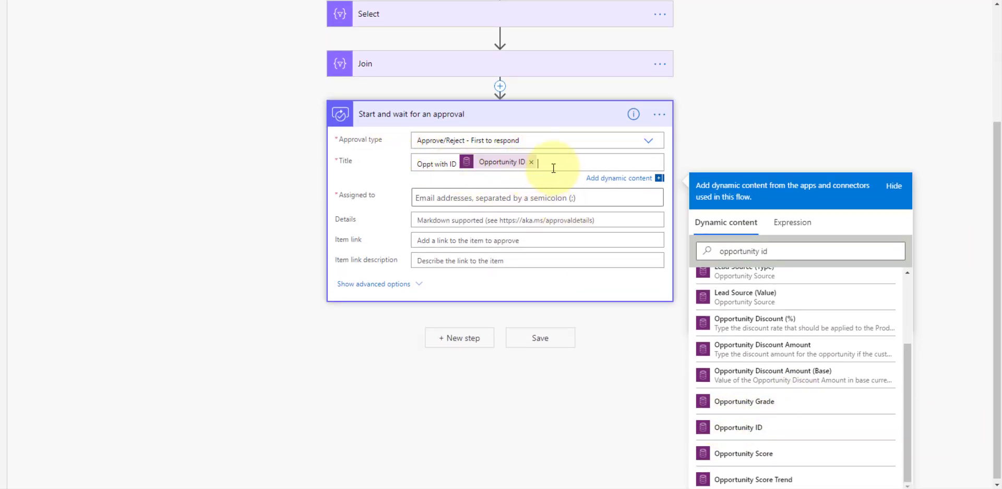
pyautogui.write('nee4ds to be approved')
# - Assign the approval to the Join action's Output
pyautogui.click(441, 196)
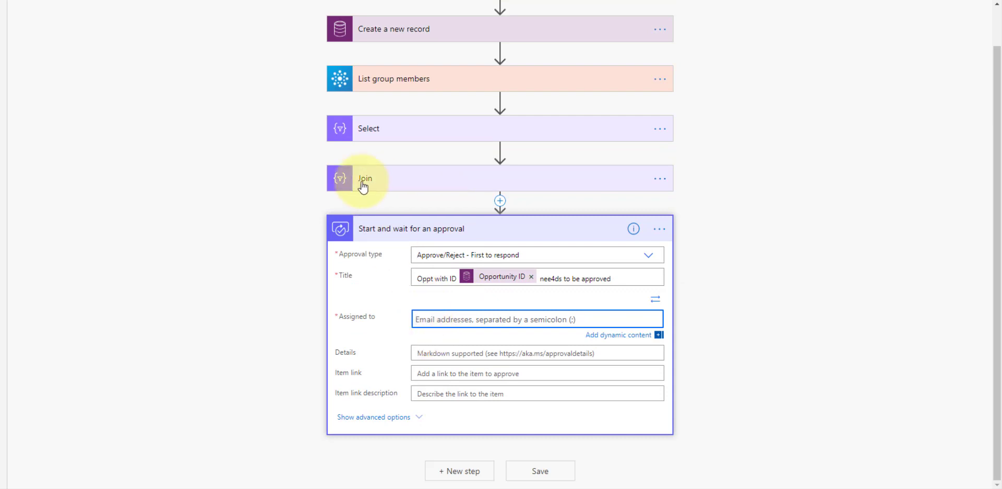
pyautogui.click(441, 320)
pyautogui.click(631, 337)
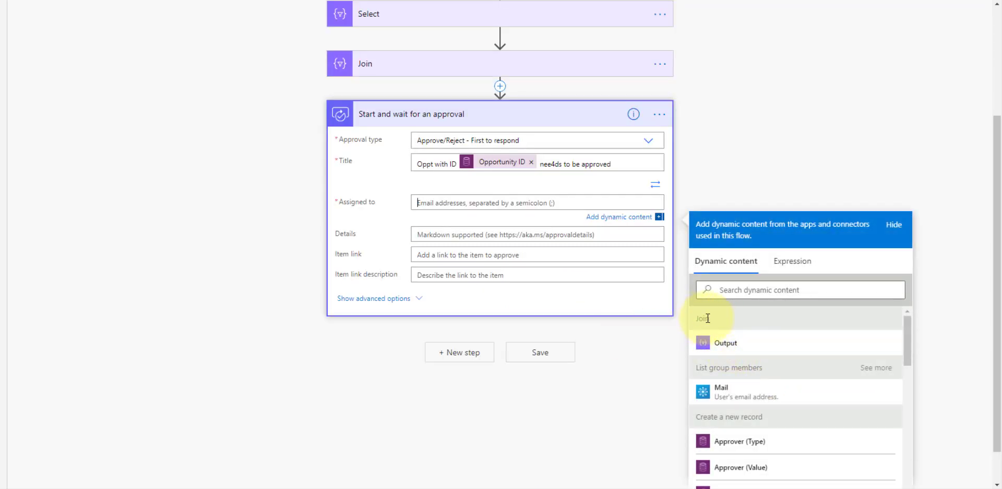
pyautogui.click(725, 344)
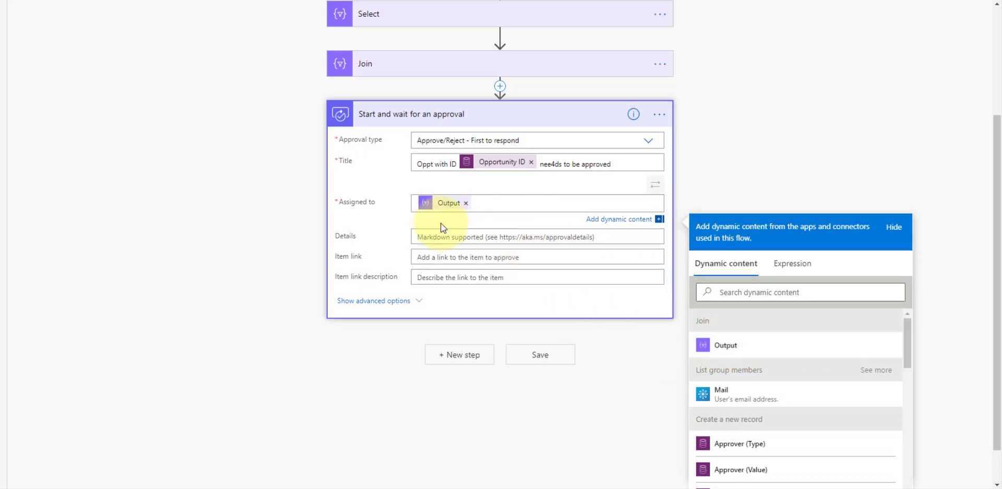
# - Review the approval action's advanced options and hide them again
pyautogui.click(499, 235)
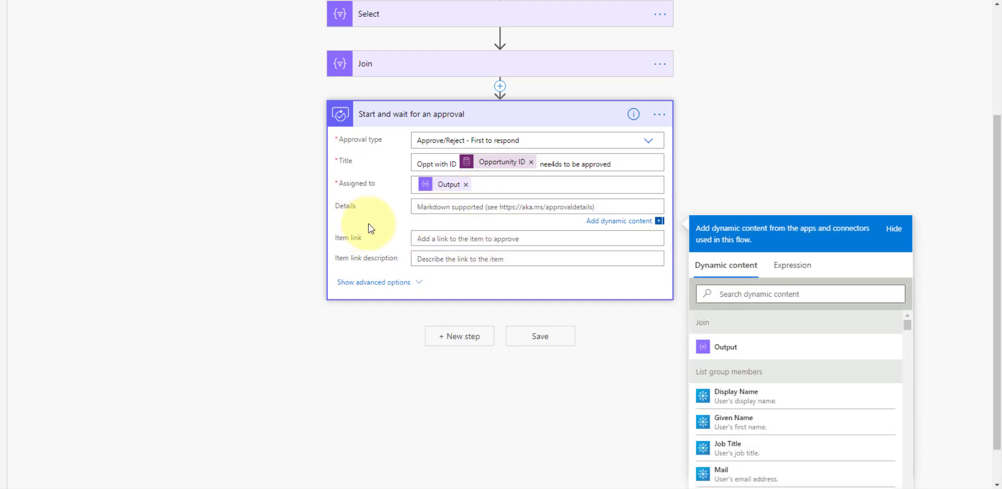
pyautogui.click(373, 282)
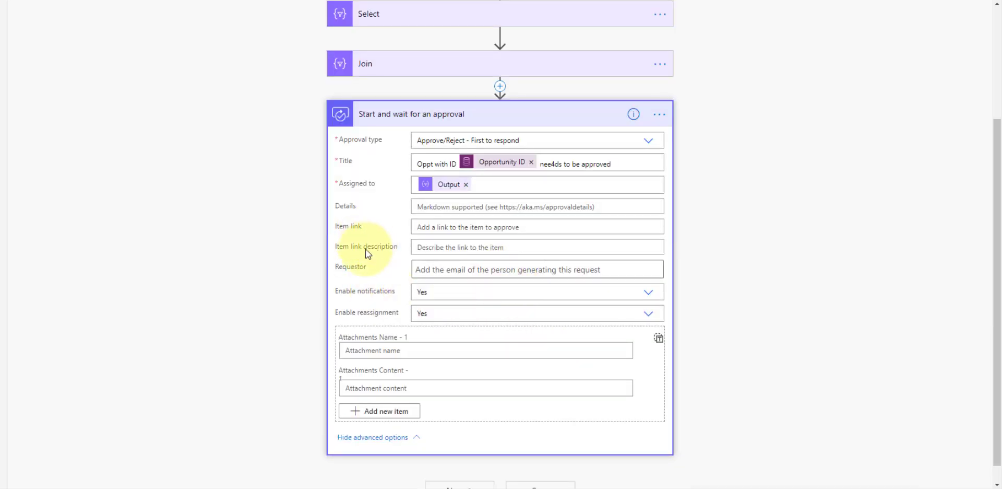
pyautogui.click(387, 439)
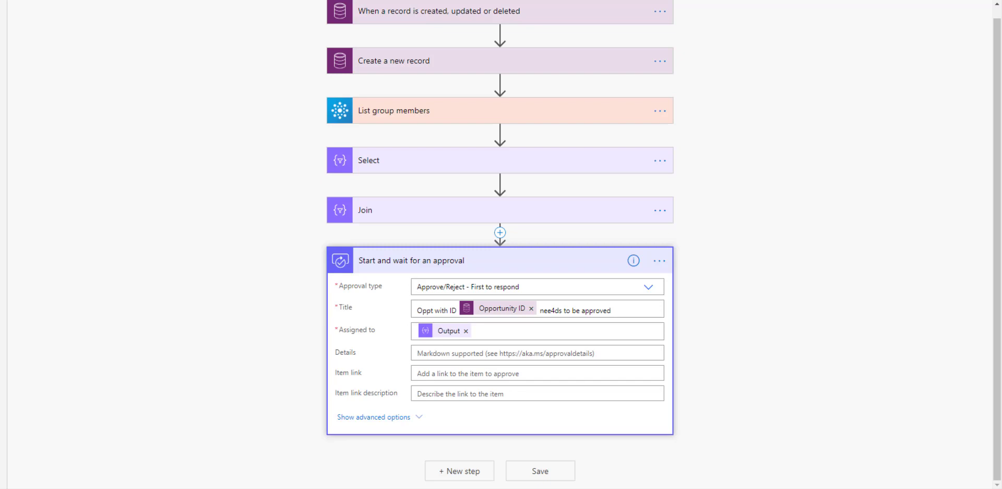
pyautogui.click(474, 372)
pyautogui.write('https://YOURORGNAME.crm.dynamics.com/main.aspx?appid=5e37f33f-515b-e811-a854-000d3a11470e&pagetype=entityrecord&etn=opportunity&id=')
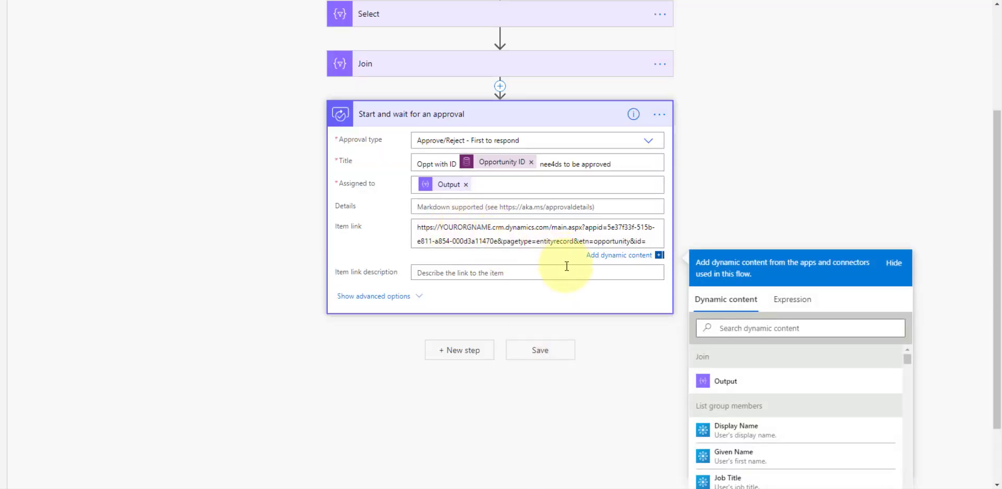
pyautogui.click(439, 226)
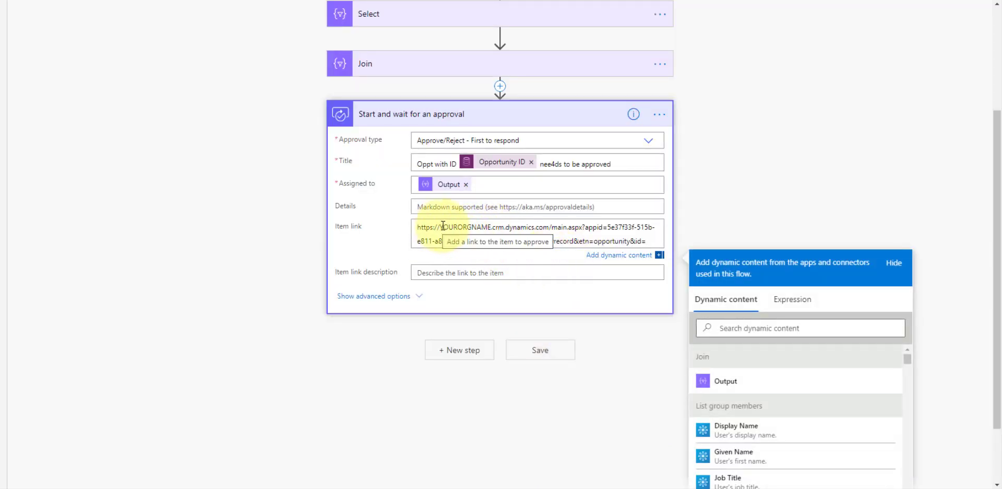
pyautogui.moveTo(439, 227); pyautogui.dragTo(491, 227)
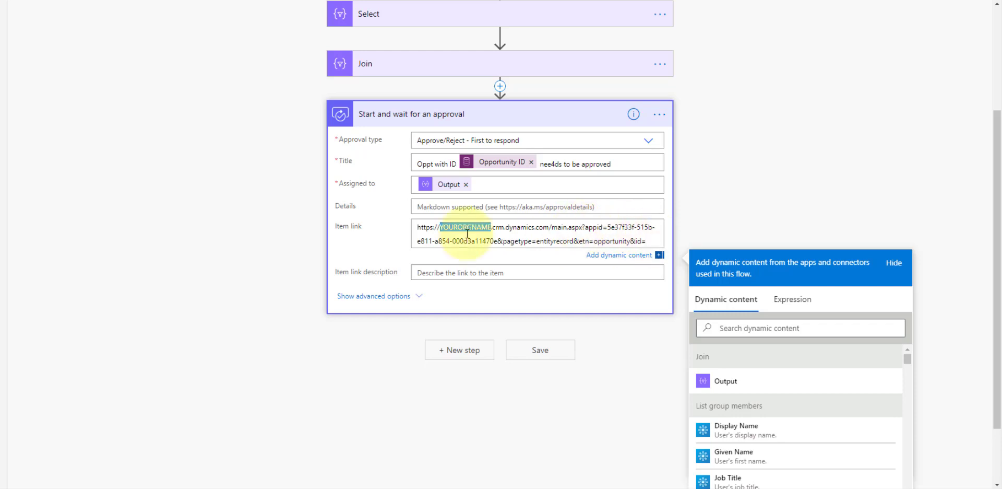
pyautogui.click(647, 240)
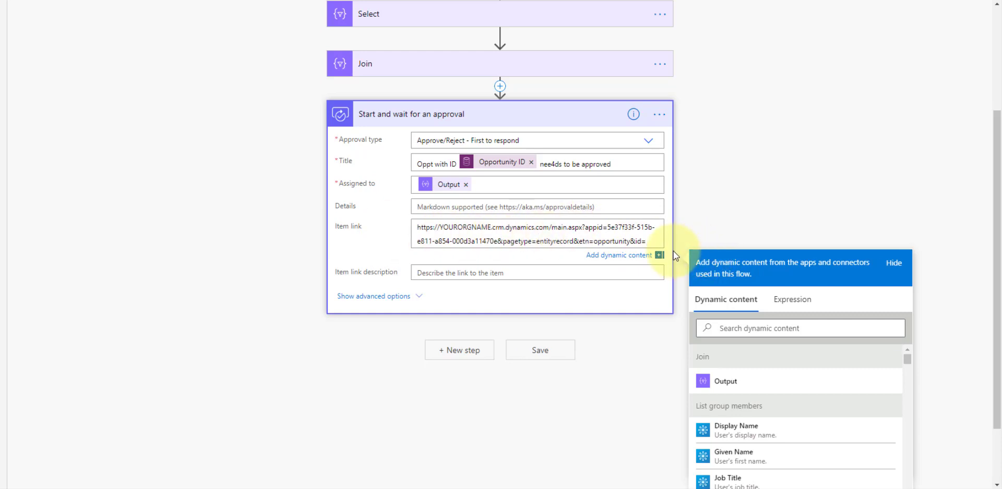
pyautogui.moveTo(648, 240); pyautogui.dragTo(402, 217)
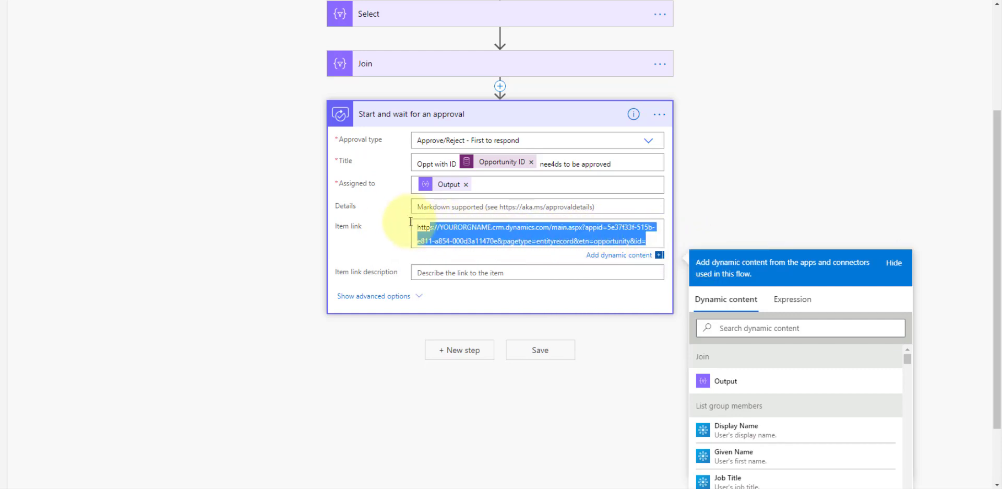
# - Append the trigger record's Opportunity unique identifier to the Item link and set the Item link description to "Link to Opportunity"
pyautogui.click(652, 239)
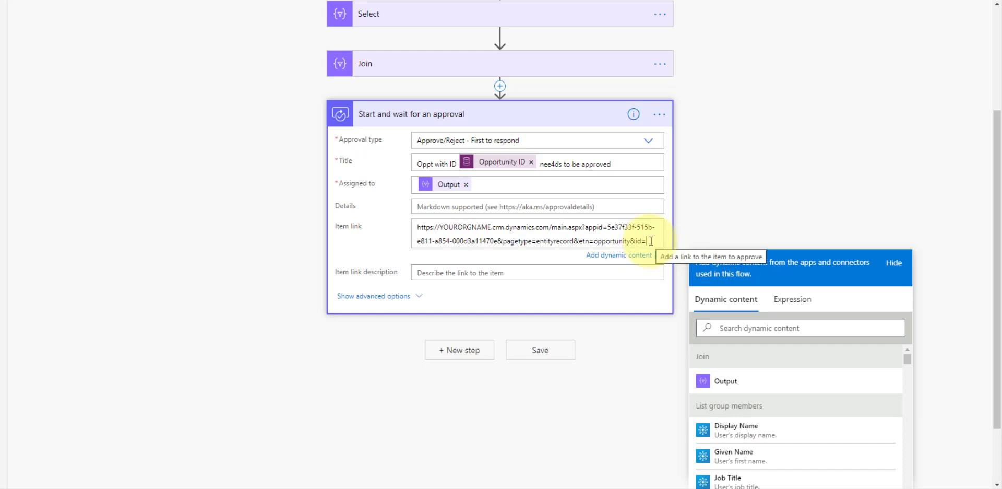
pyautogui.click(787, 325)
pyautogui.write('opportunity')
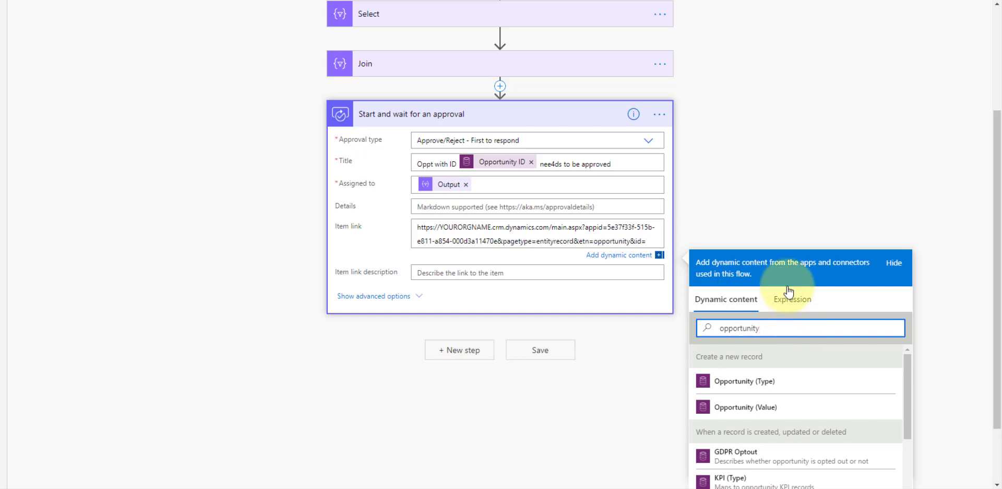
pyautogui.scroll(-2, 788, 288)
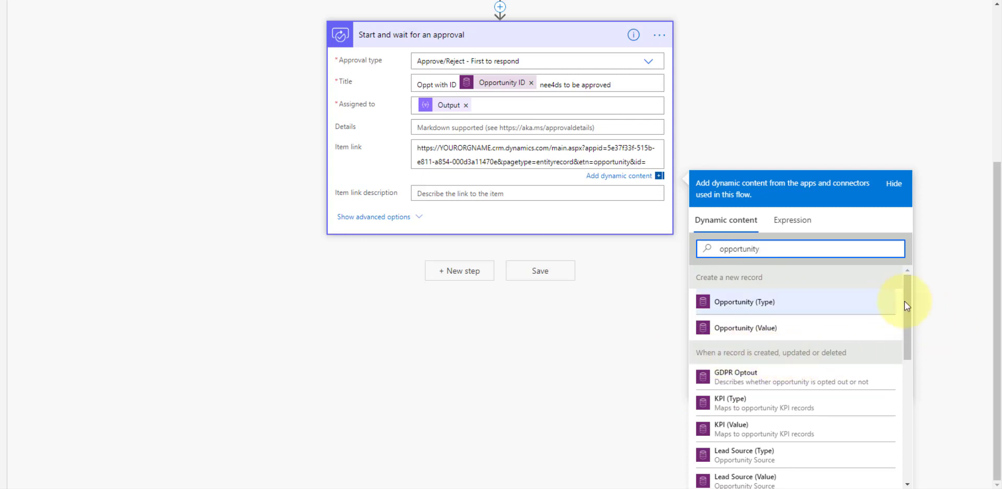
pyautogui.moveTo(905, 296); pyautogui.dragTo(910, 357)
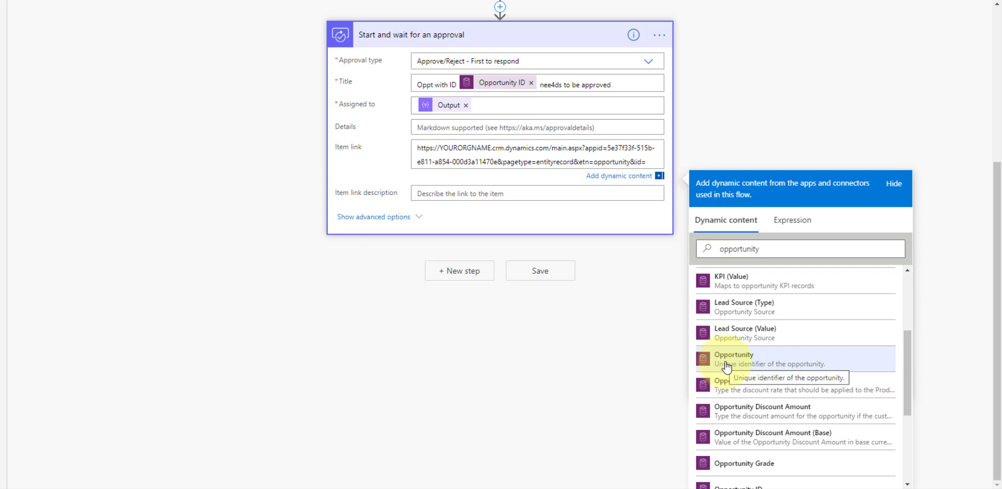
pyautogui.click(778, 367)
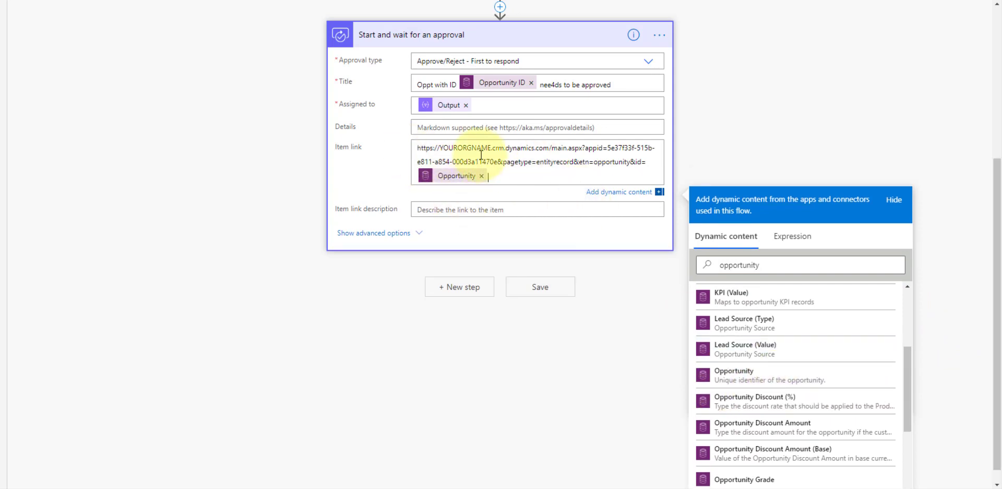
pyautogui.click(475, 210)
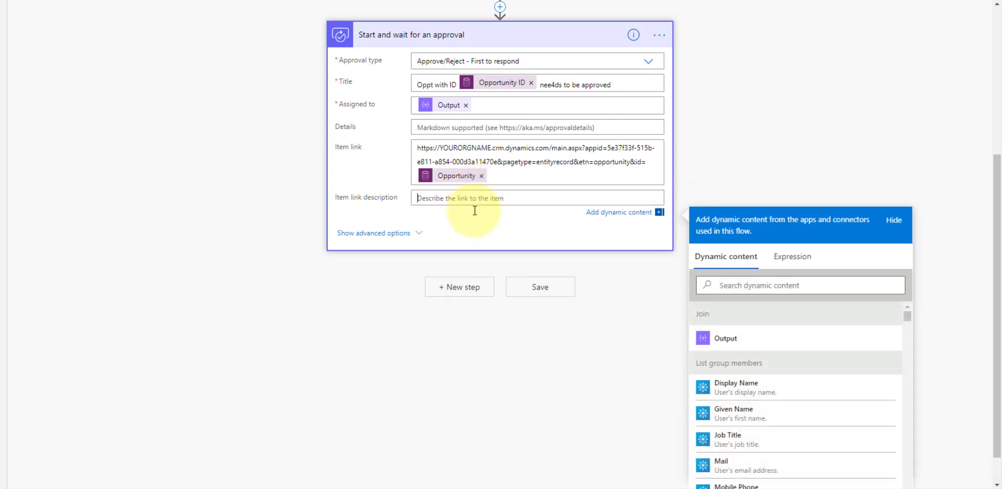
pyautogui.write('Link to Opportunity')
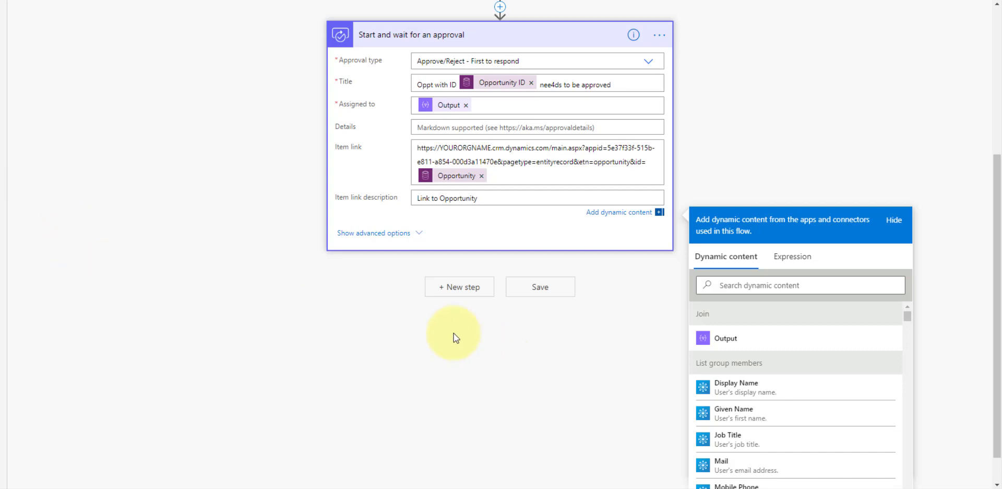
# - Add a Condition control after the Start and wait for an approval action
pyautogui.click(461, 287)
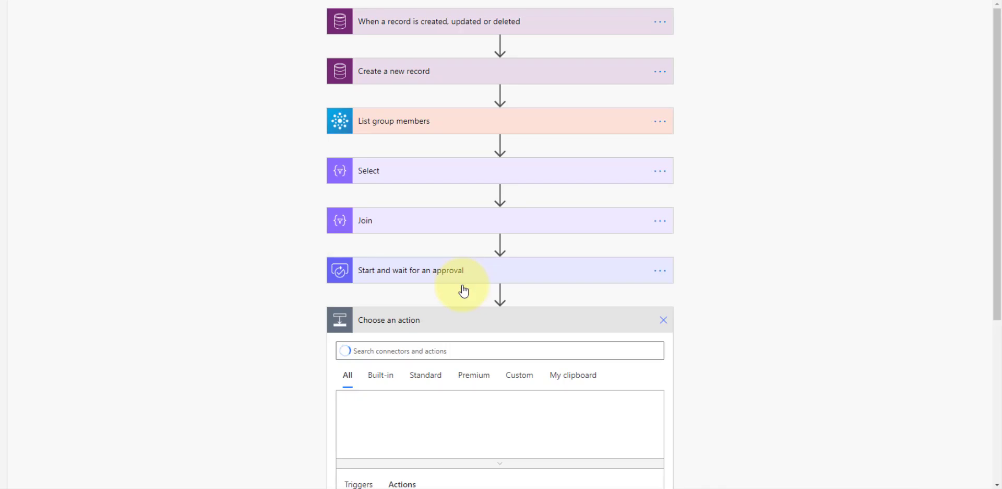
pyautogui.scroll(-2, 522, 296)
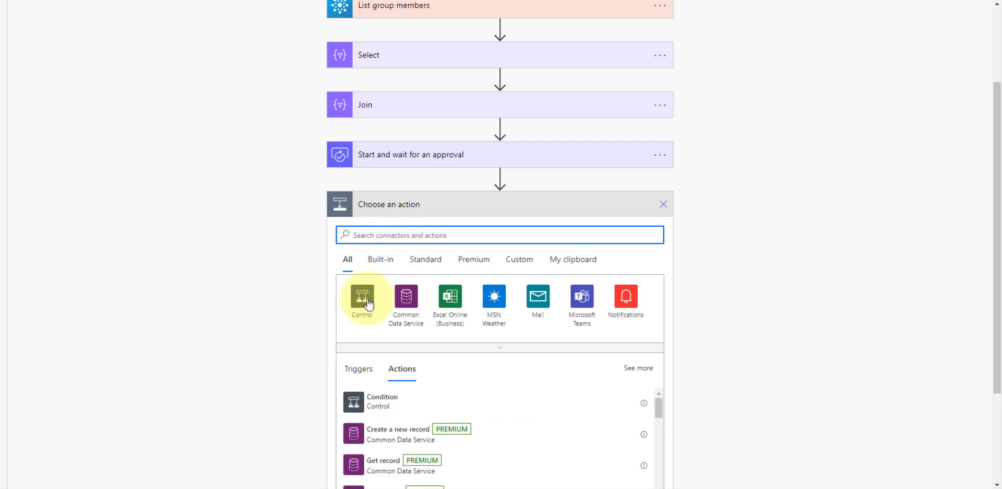
pyautogui.write('condition')
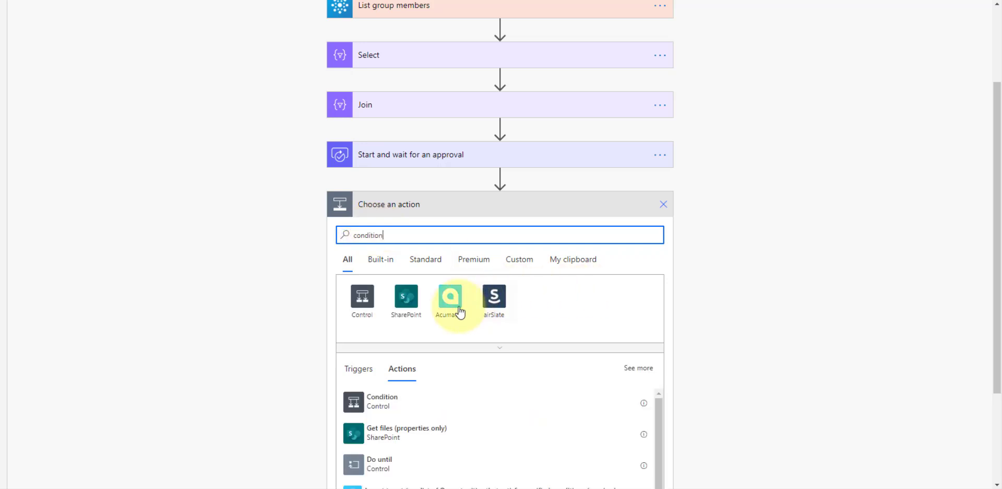
pyautogui.click(365, 403)
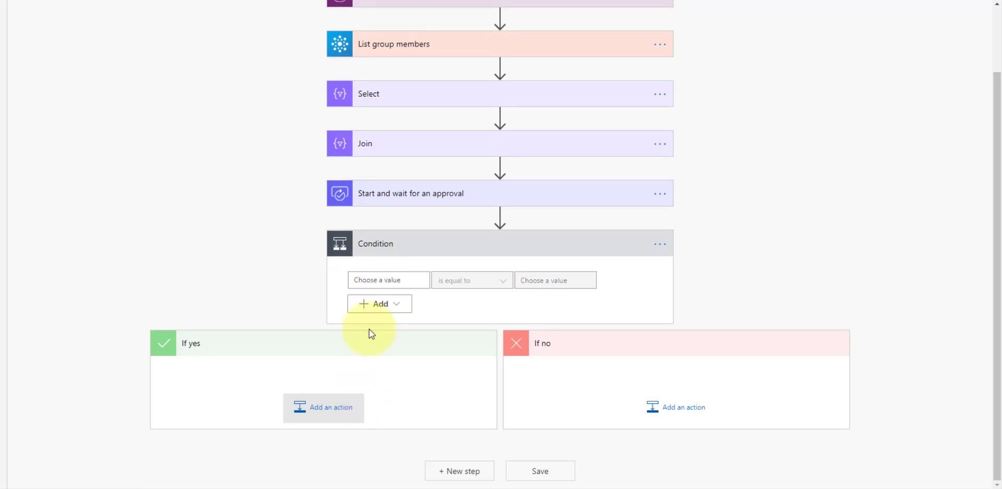
# - Set the condition to check that the approval's Outcome is equal to "Approve"
pyautogui.click(376, 280)
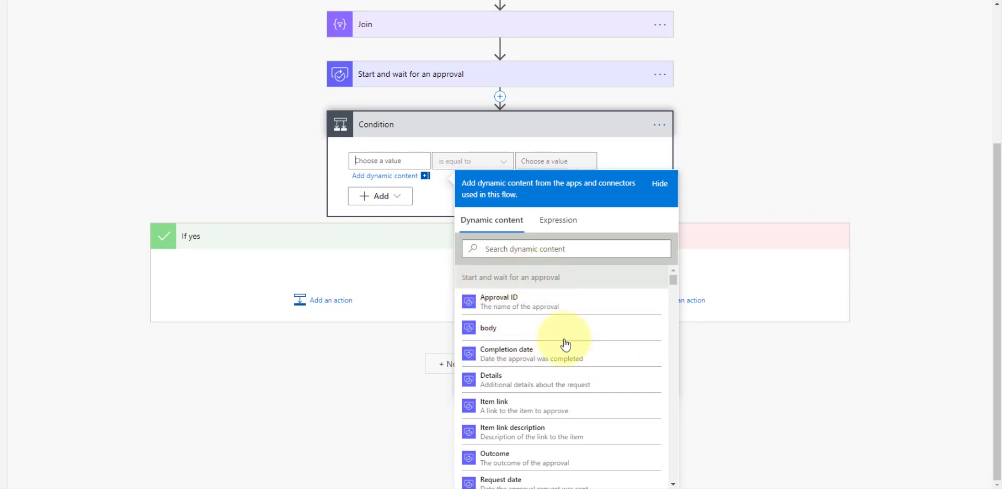
pyautogui.scroll(-1, 534, 456)
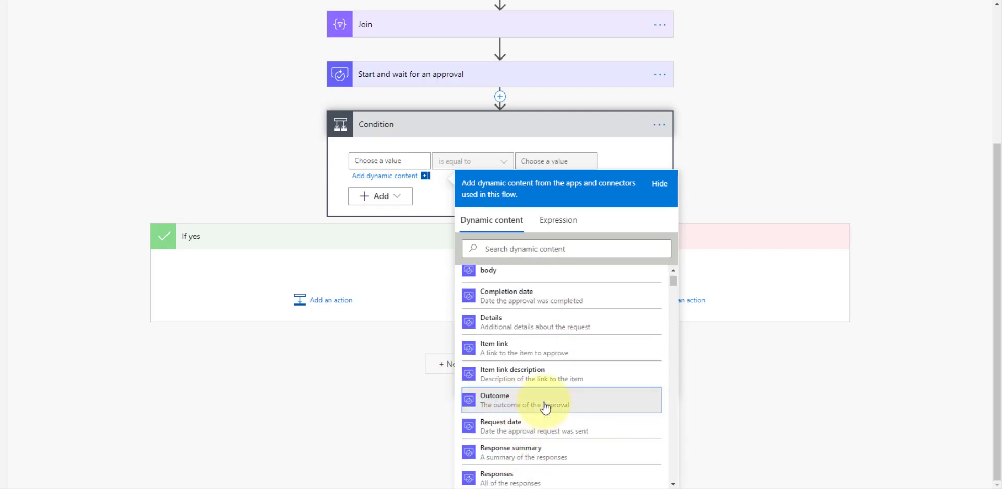
pyautogui.click(546, 407)
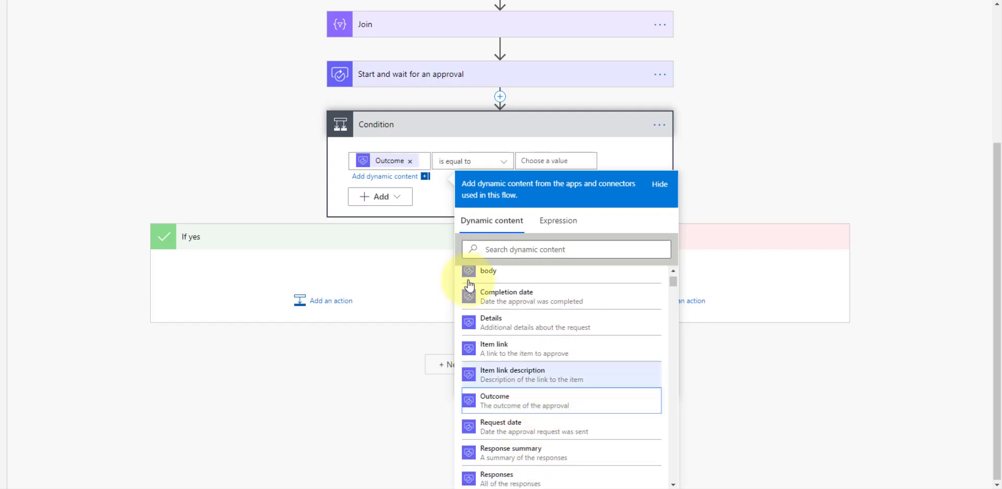
pyautogui.click(529, 163)
pyautogui.write('Approve')
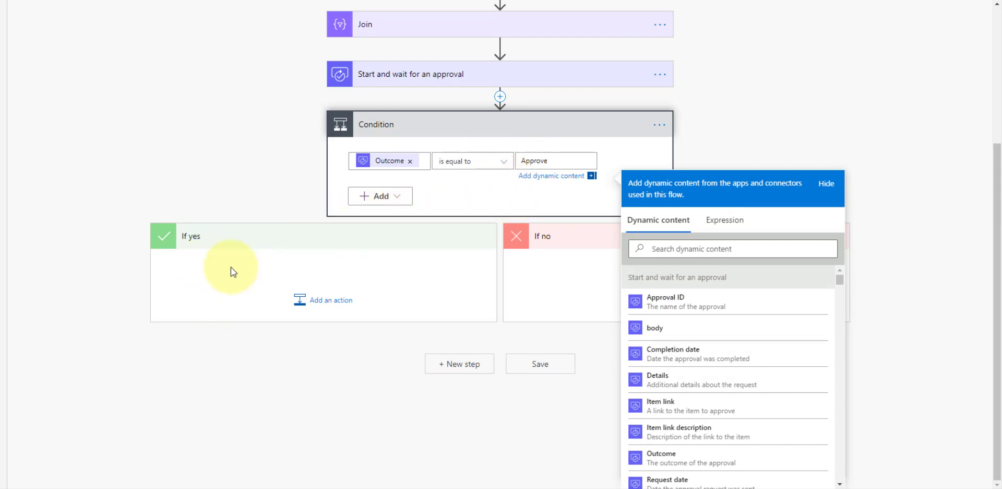
pyautogui.click(943, 241)
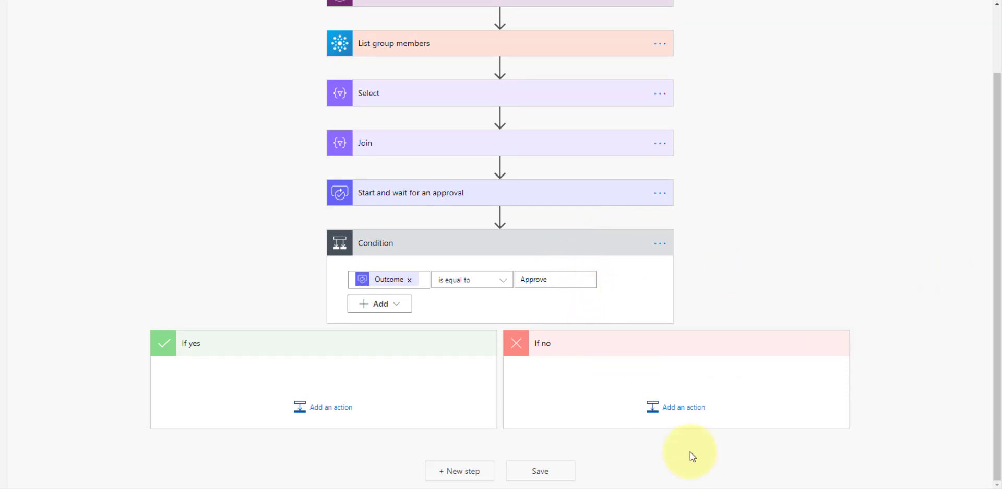
# - Add the Common Data Service (current environment) Update a record action to the If yes branch
pyautogui.click(329, 407)
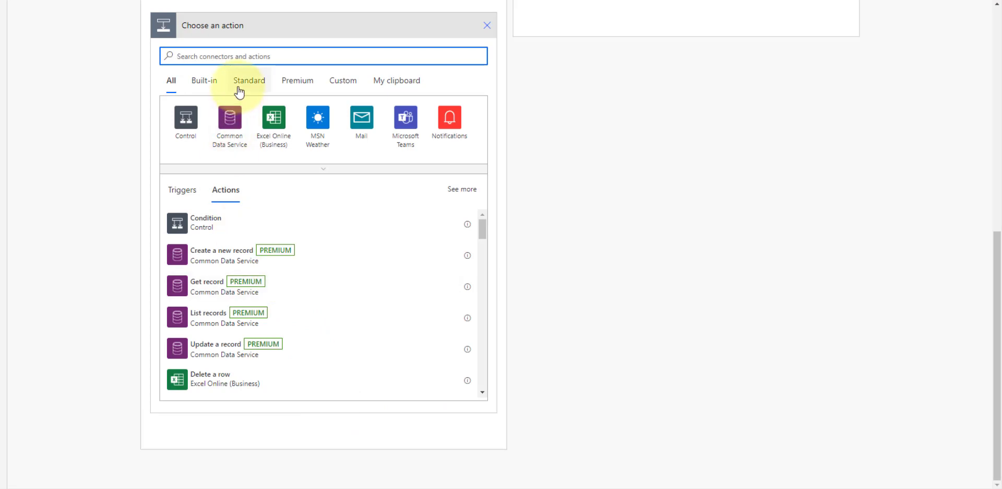
pyautogui.write('update')
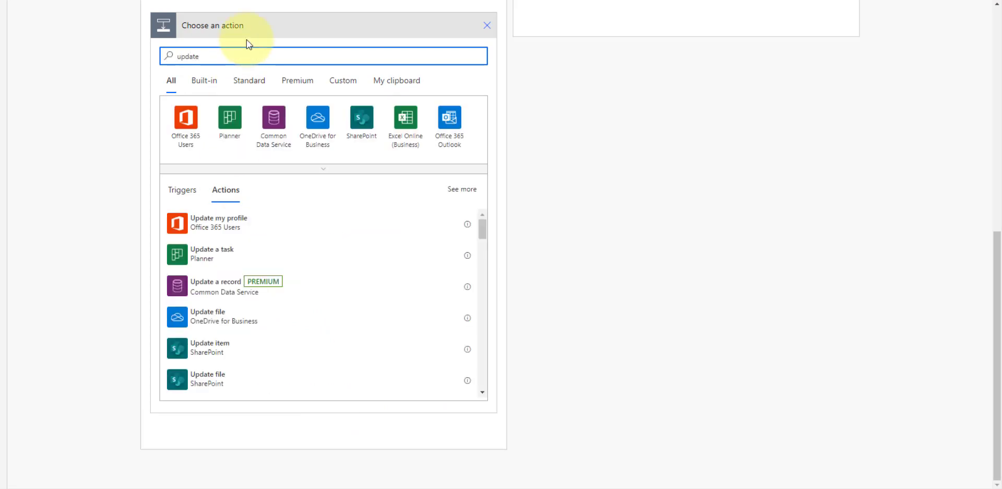
pyautogui.write(' a reco')
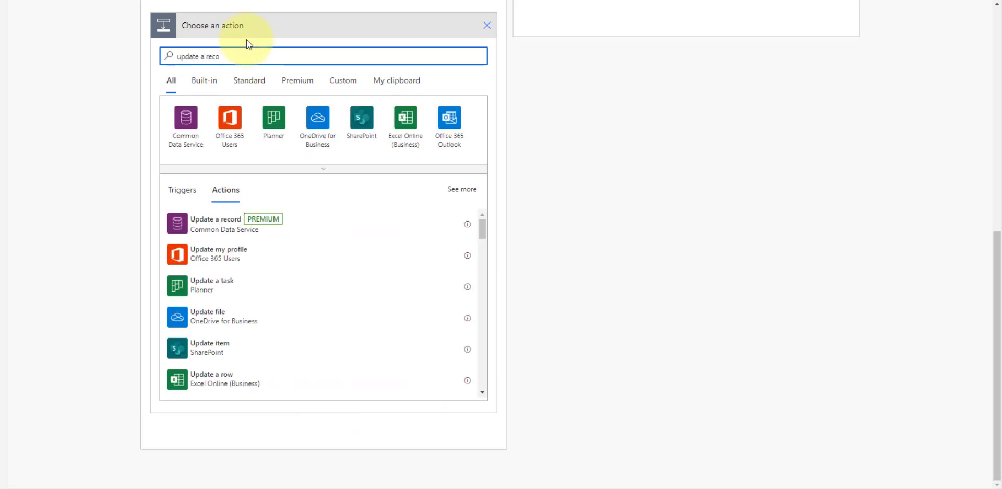
pyautogui.scroll(-8, 283, 239)
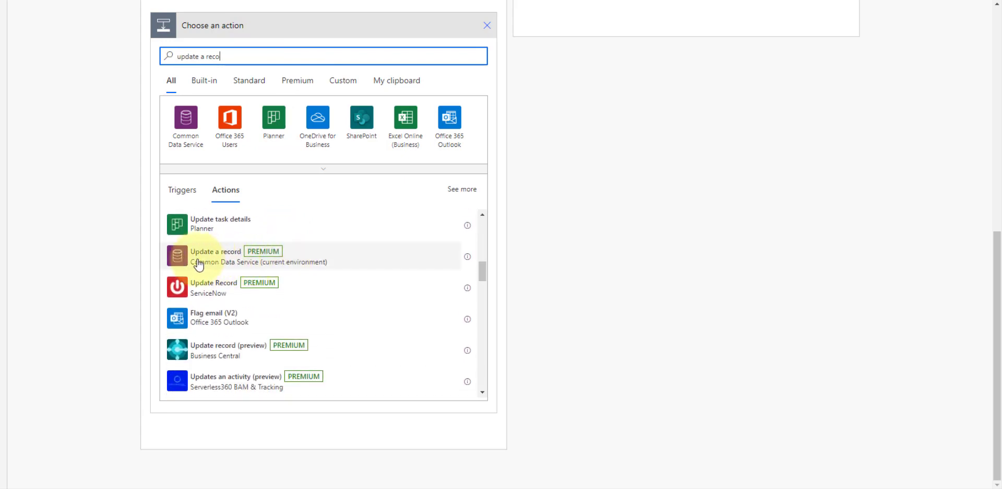
pyautogui.click(233, 265)
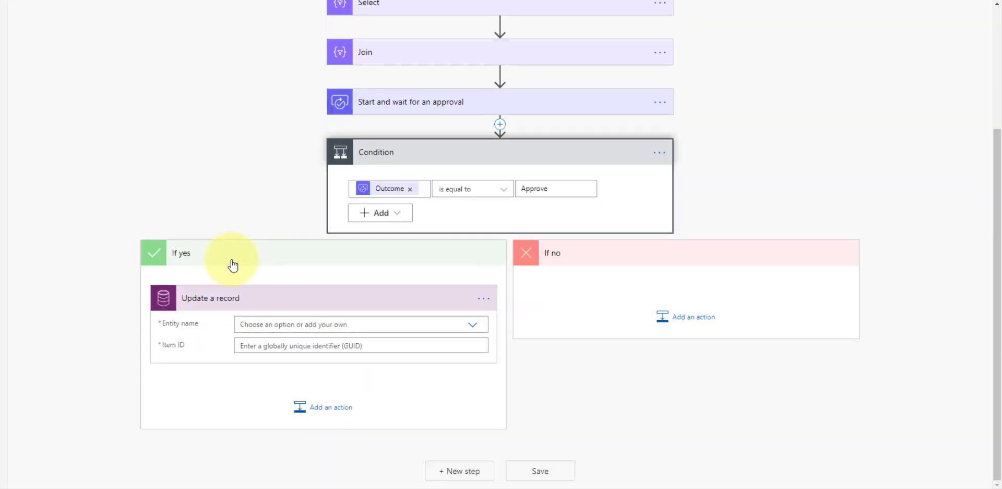
# - Set the Update a record action's entity to WO Approvals
pyautogui.click(394, 325)
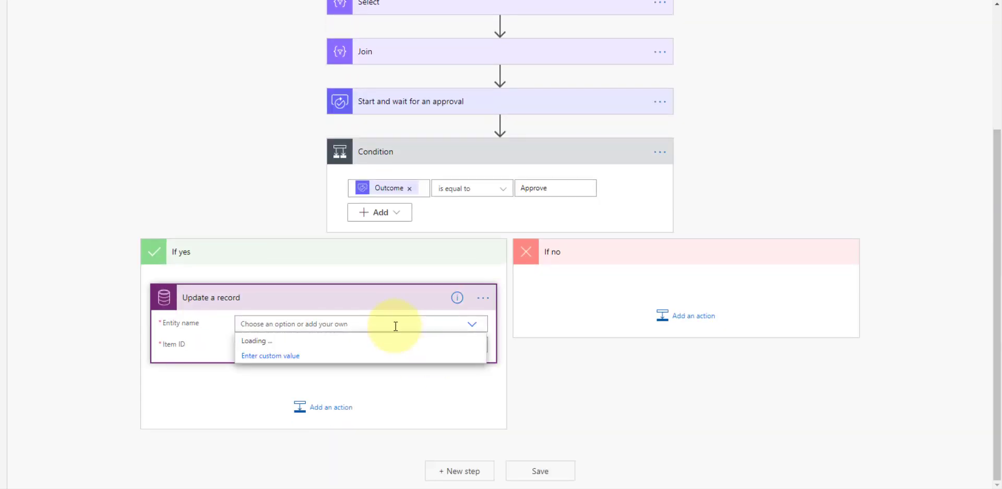
pyautogui.write('wo app')
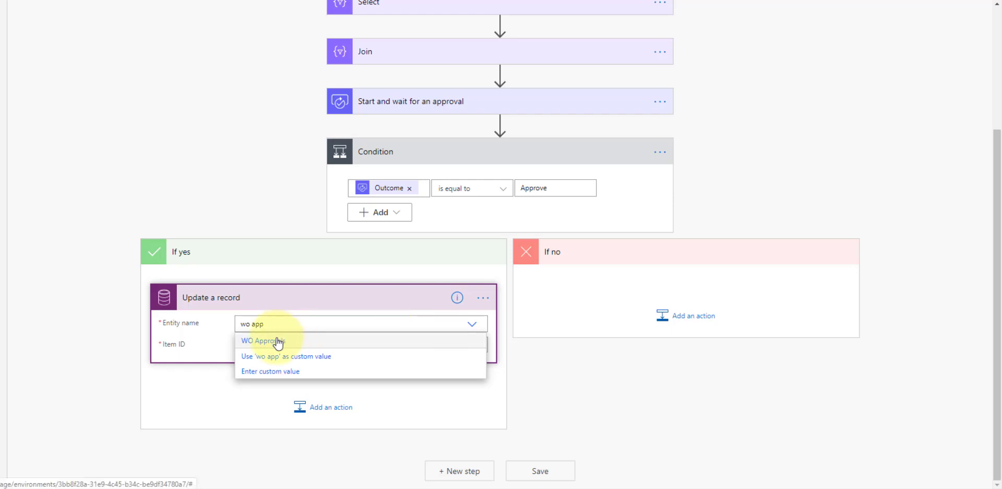
pyautogui.click(278, 341)
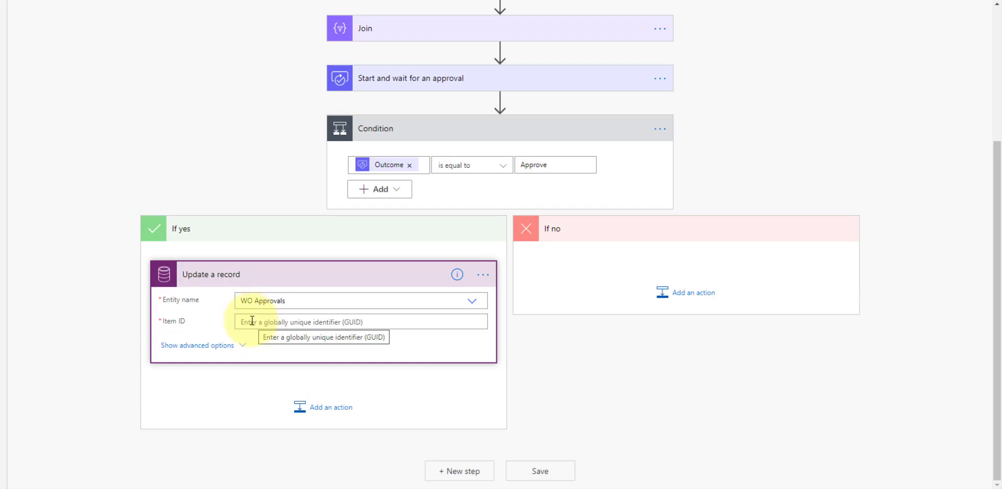
# - Set the update's Item ID to the WO Approval unique identifier from the Create a new record action
pyautogui.scroll(4, 252, 316)
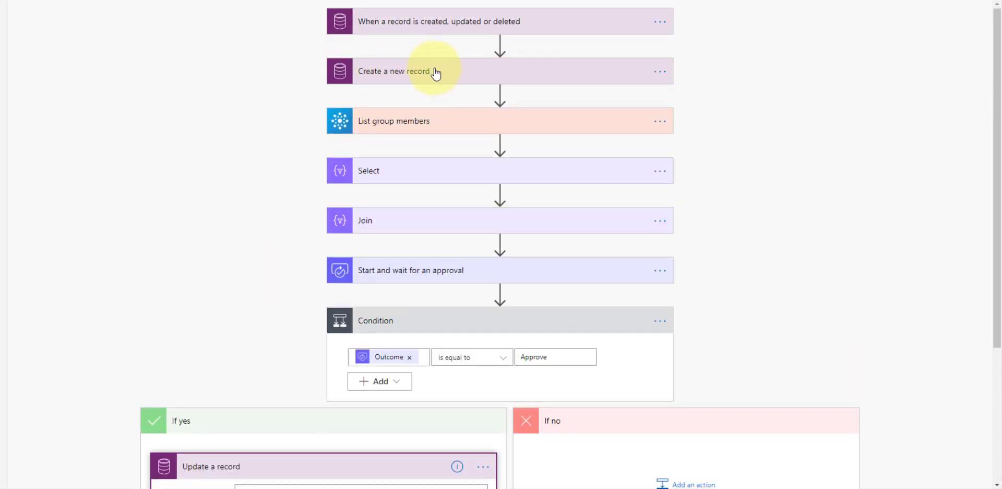
pyautogui.scroll(-4, 271, 291)
pyautogui.click(277, 321)
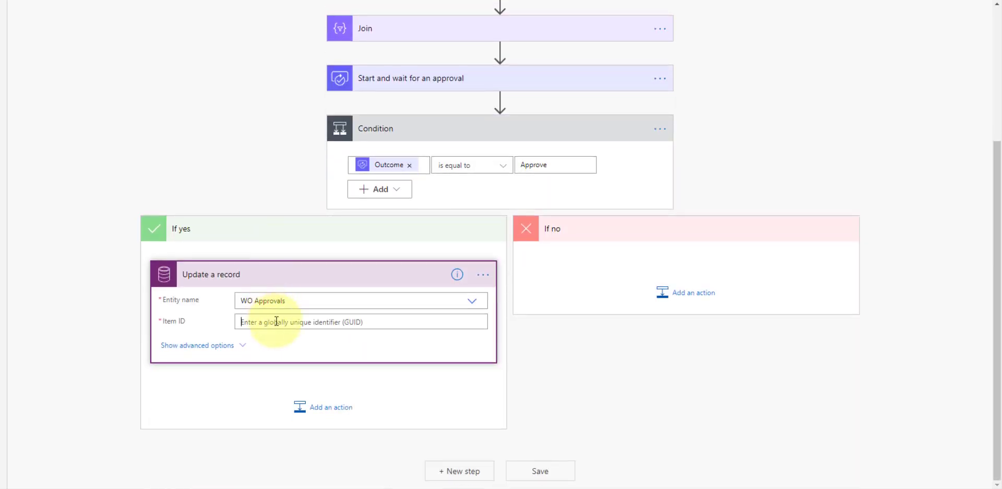
pyautogui.click(644, 408)
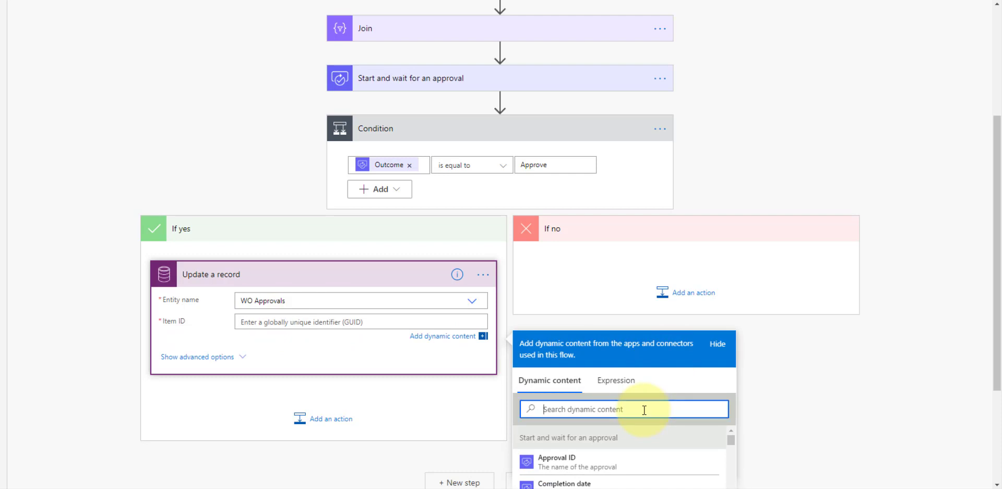
pyautogui.write('wo app')
pyautogui.scroll(-2, 644, 409)
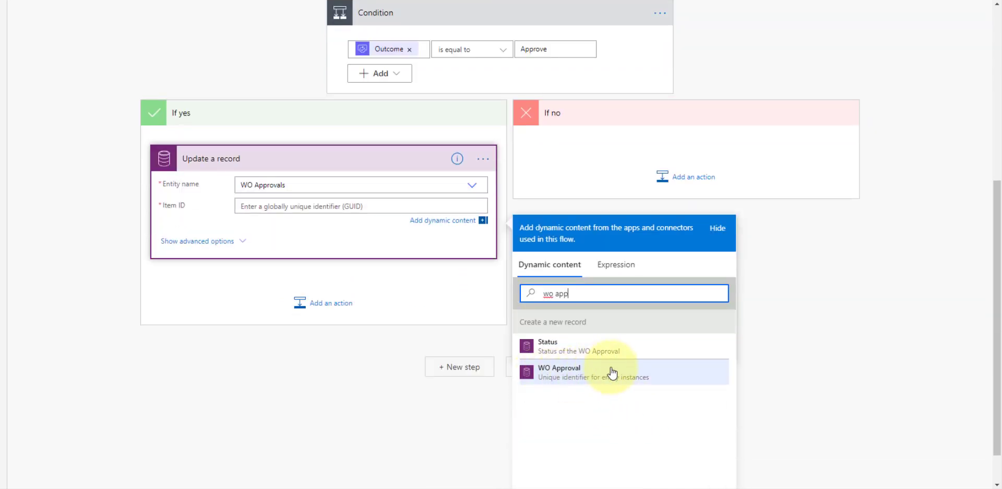
pyautogui.click(578, 373)
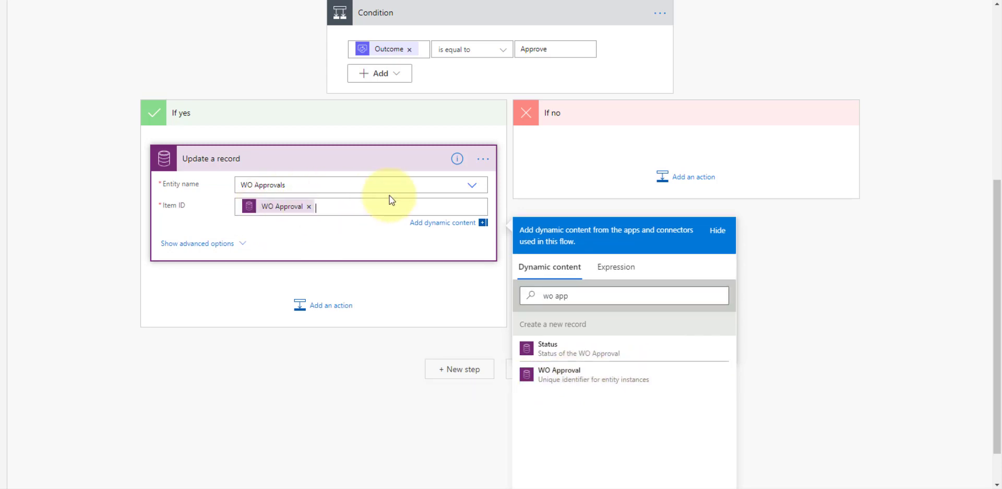
# - Show the update action's advanced options and set Approval Date to the approval's Completion date
pyautogui.click(241, 244)
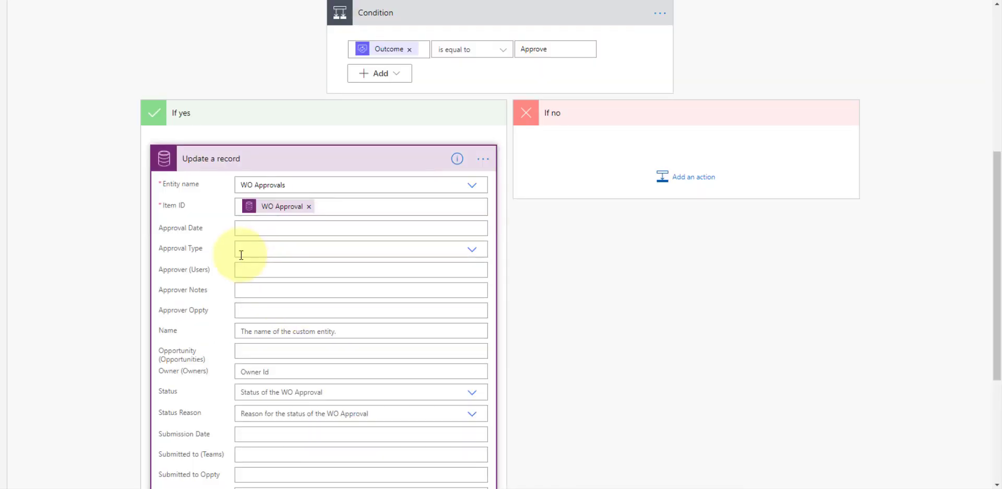
pyautogui.click(243, 226)
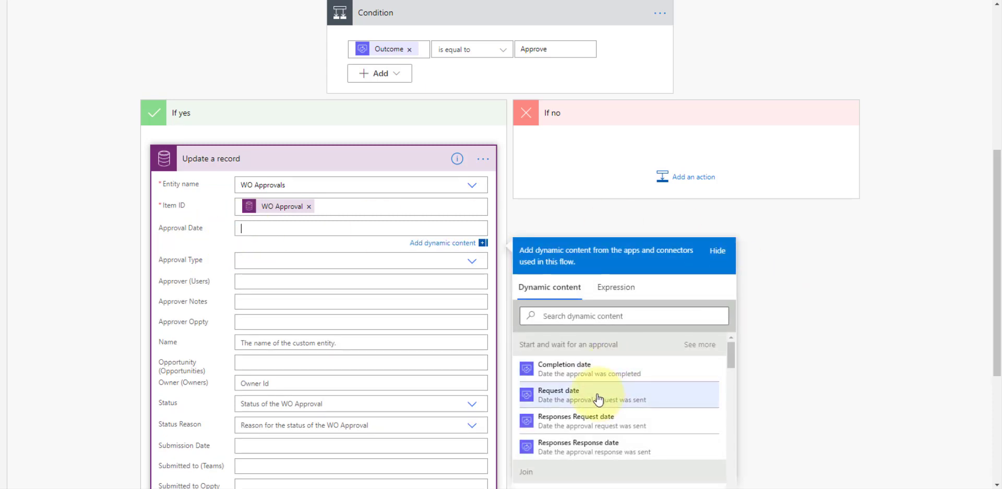
pyautogui.click(561, 373)
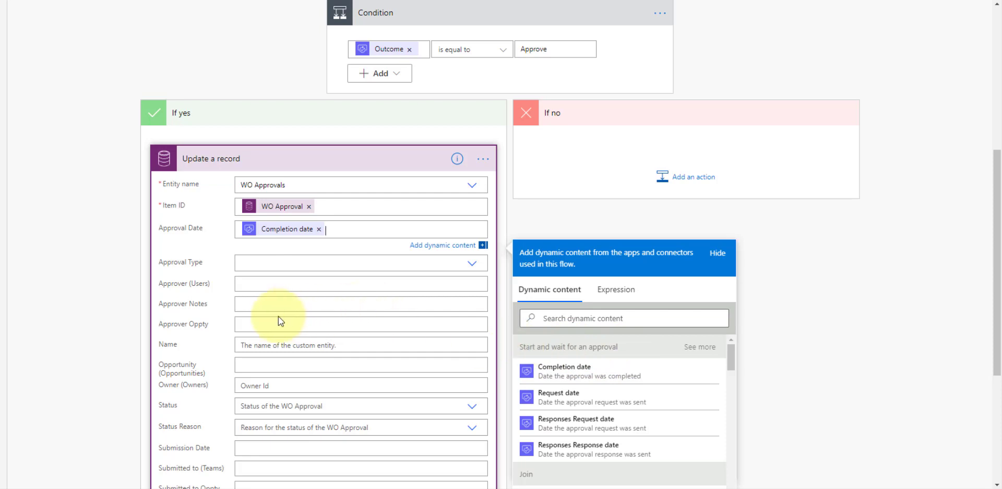
# - Set the update action's Approver Notes to the Responses Comments value from the approval
pyautogui.click(245, 305)
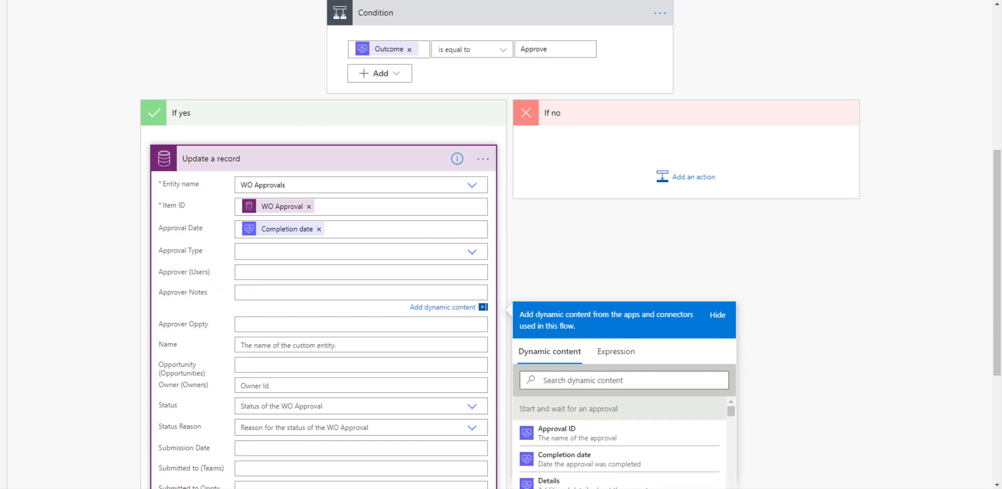
pyautogui.scroll(-1, 791, 384)
pyautogui.scroll(-3, 649, 404)
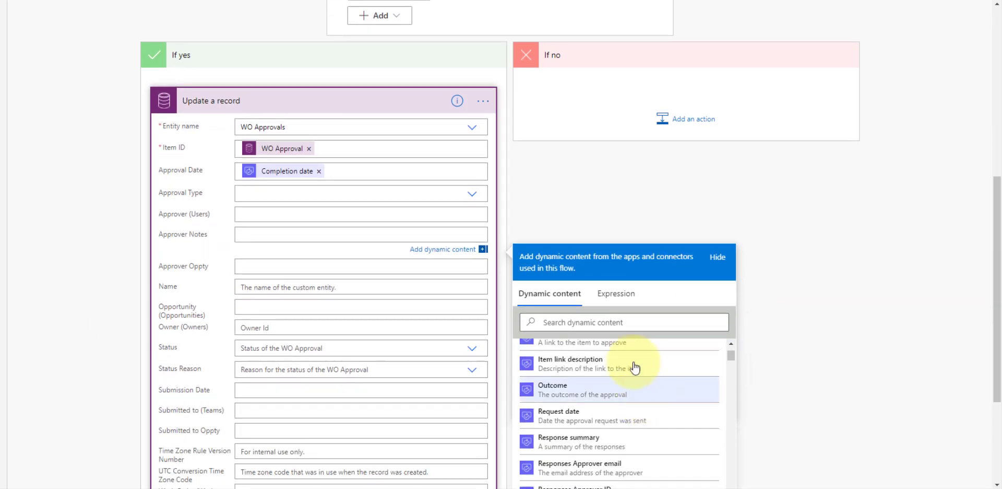
pyautogui.click(617, 322)
pyautogui.write('commen')
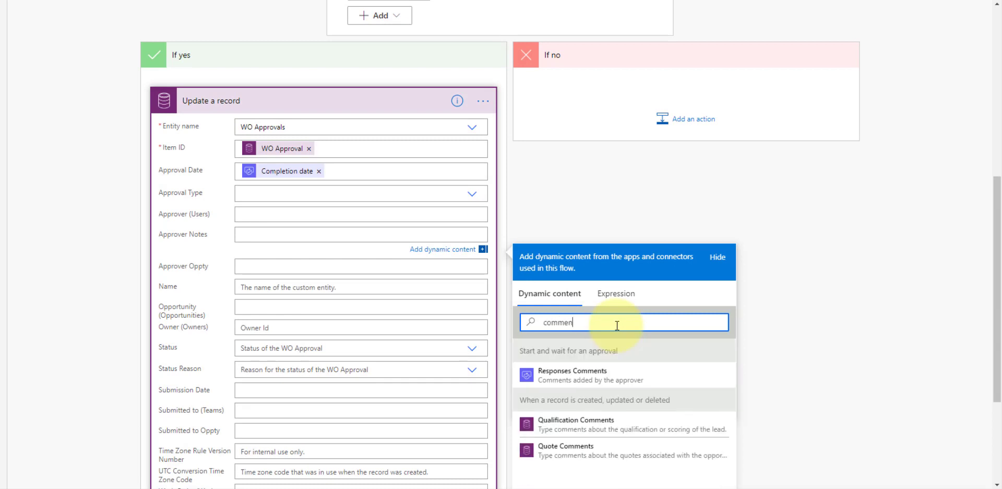
pyautogui.click(571, 375)
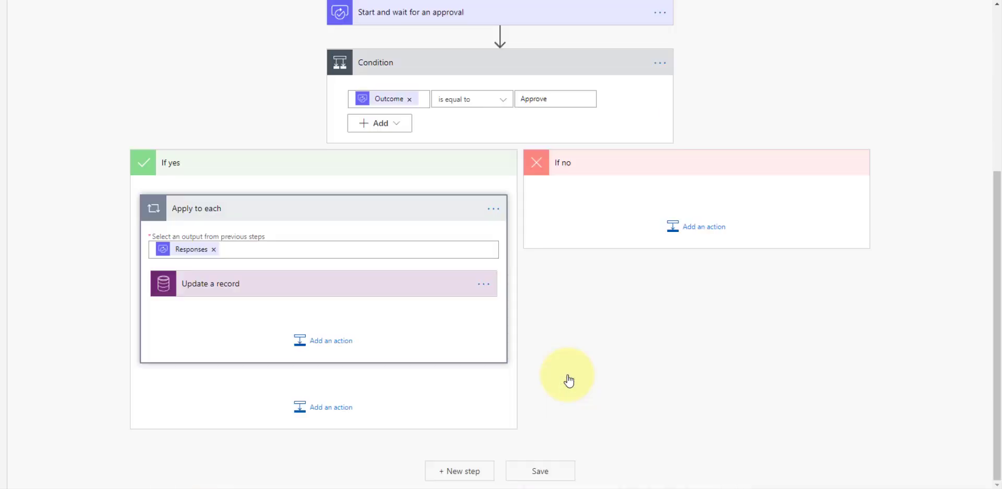
# - Reopen the update action inside the Apply to each loop and set Approver Oppty to the approval's Responses Approver name
pyautogui.click(221, 291)
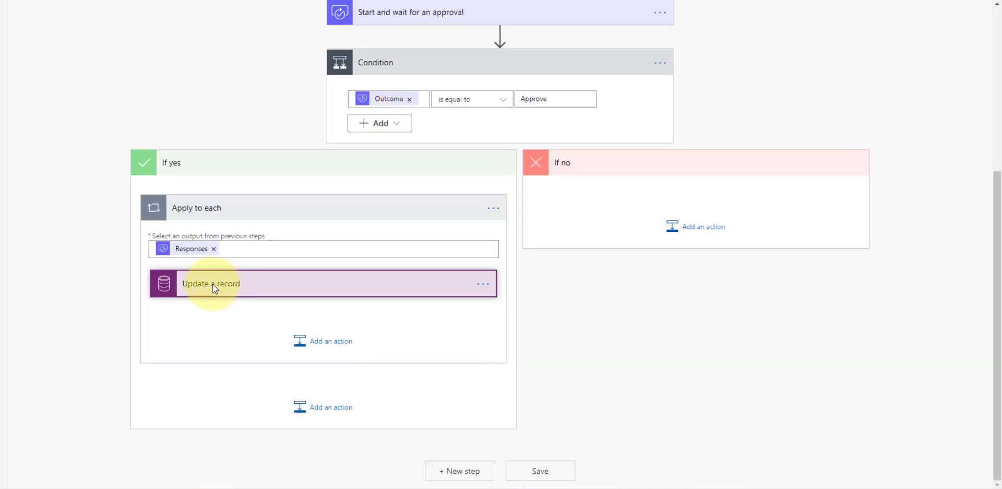
pyautogui.click(218, 285)
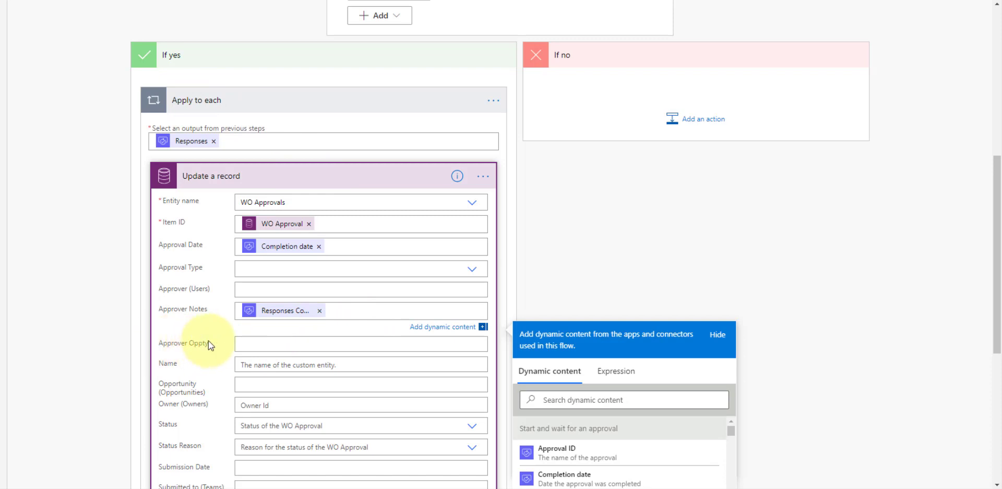
pyautogui.click(257, 342)
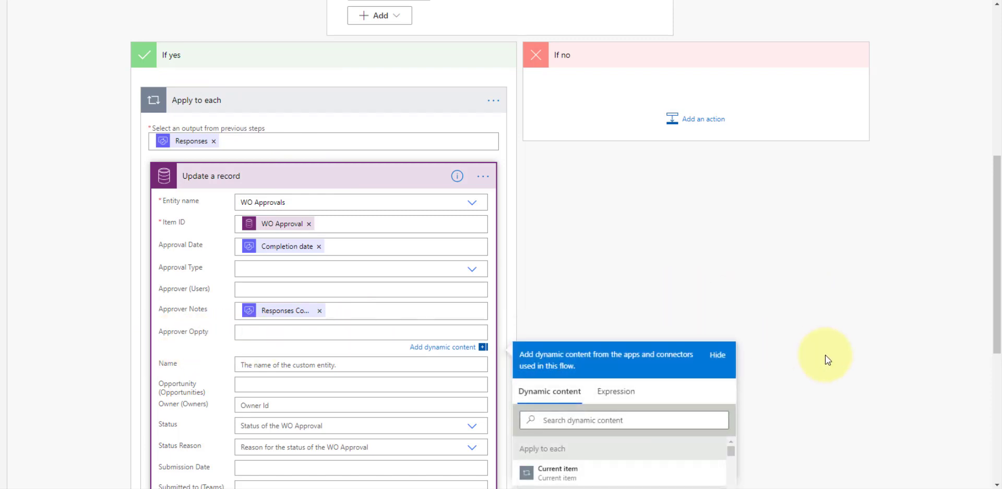
pyautogui.scroll(-2, 825, 355)
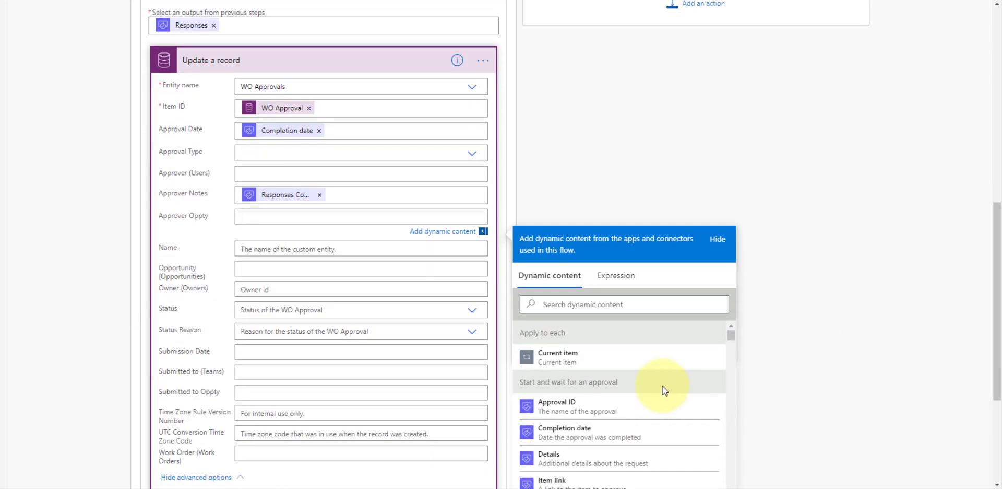
pyautogui.click(581, 305)
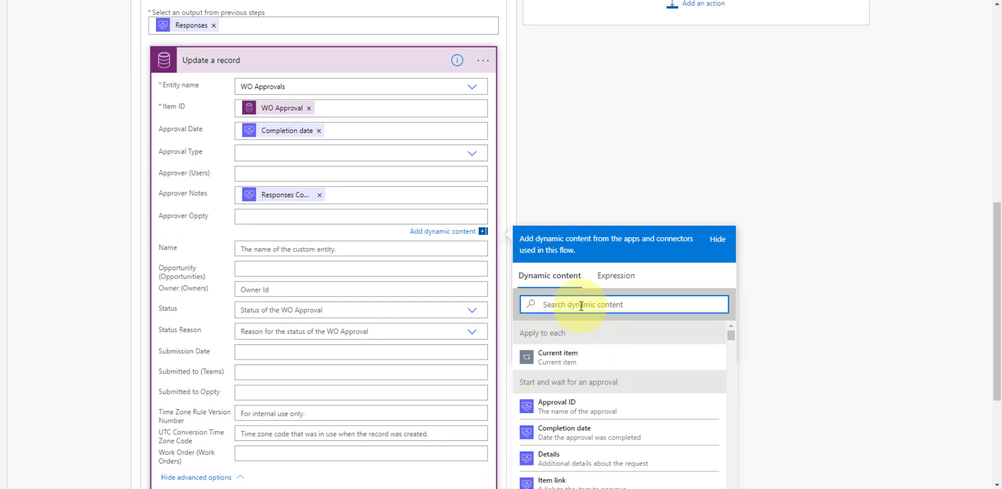
pyautogui.write('appr')
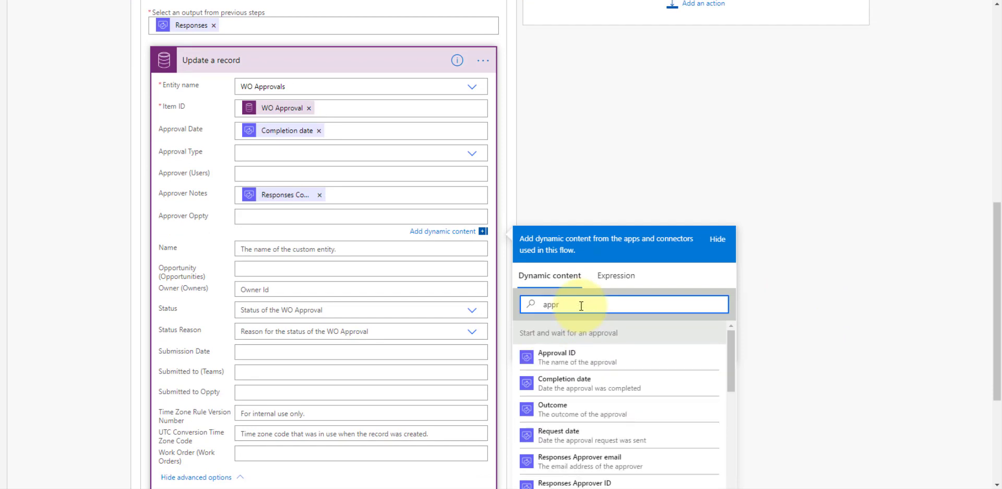
pyautogui.scroll(-2, 653, 355)
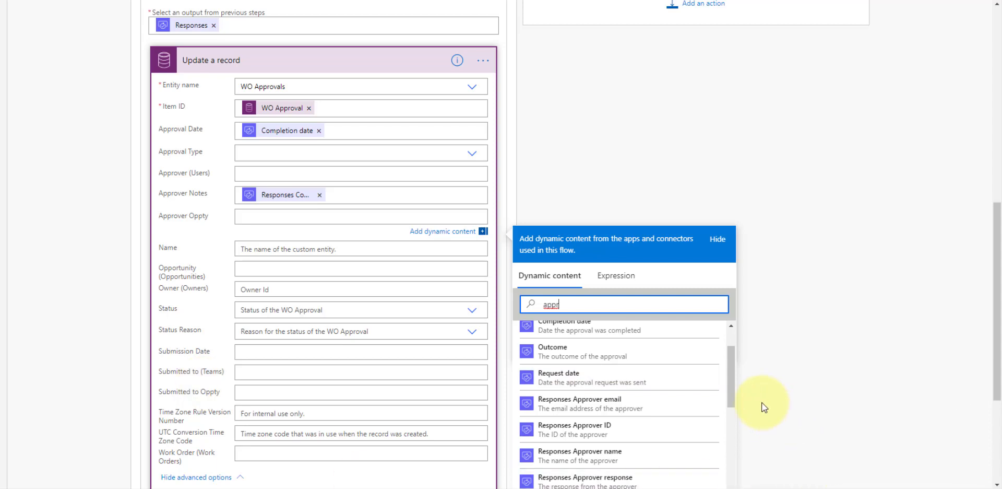
pyautogui.click(571, 459)
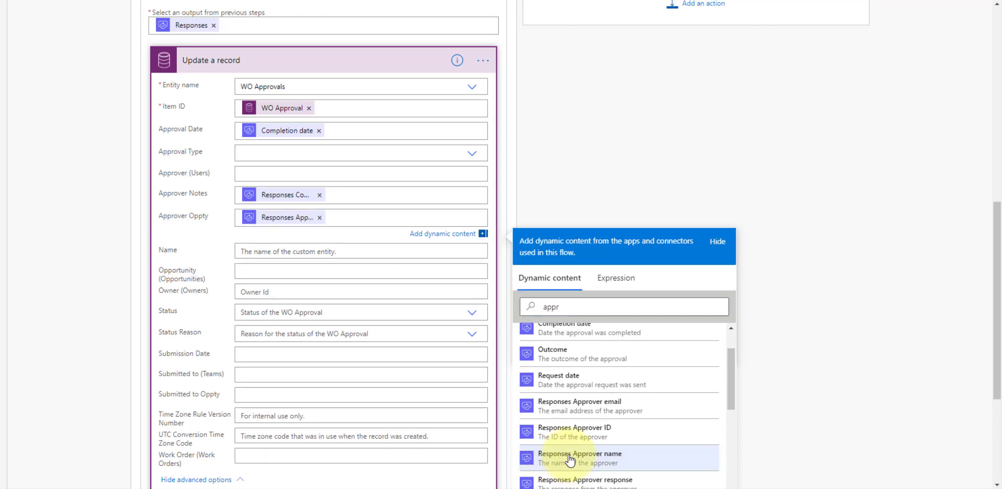
# - Set the Status Reason of the If yes branch's update action to Approved
pyautogui.scroll(-1, 676, 384)
pyautogui.scroll(-2, 676, 384)
pyautogui.scroll(-1, 414, 331)
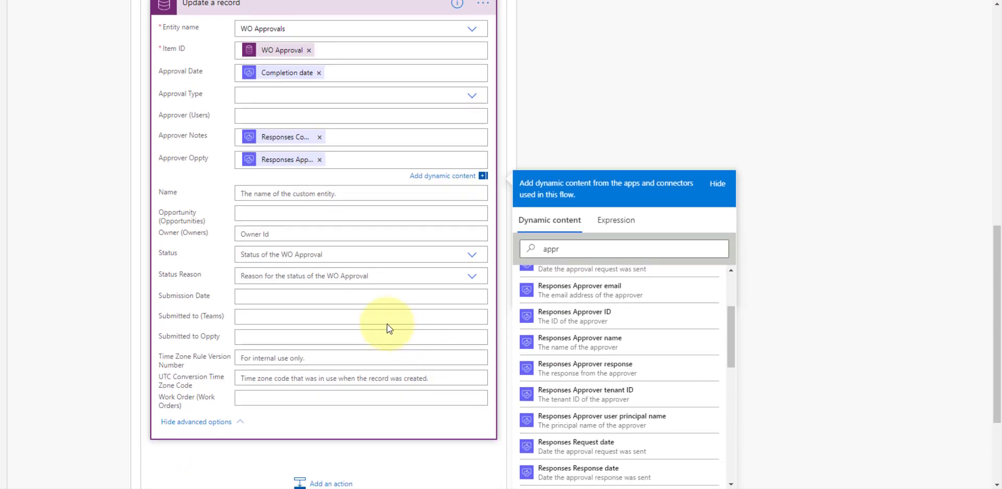
pyautogui.click(473, 281)
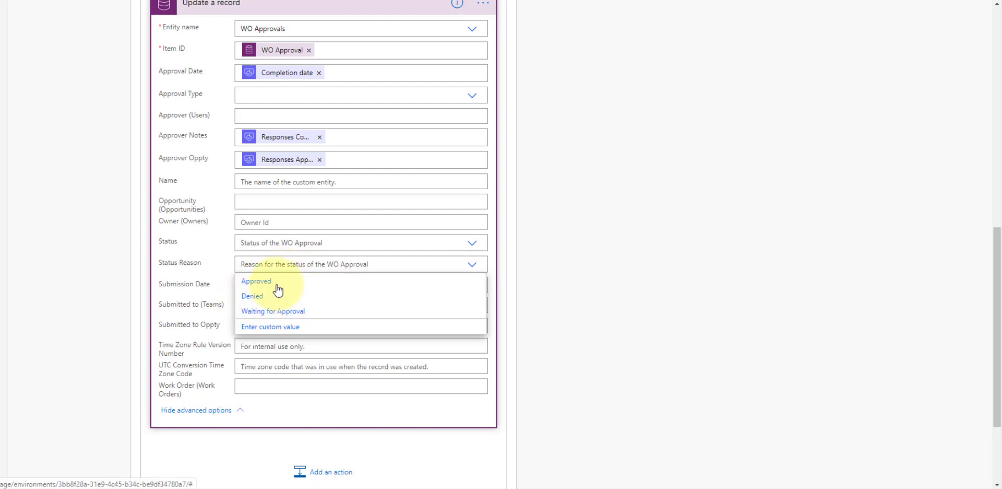
pyautogui.click(281, 287)
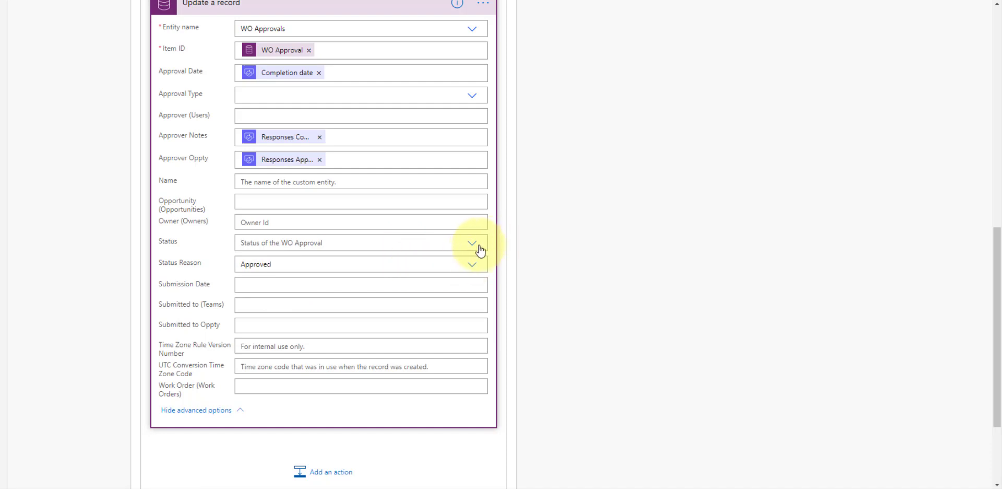
# - Collapse the Apply to each loop in the If yes branch and copy it to the flow clipboard
pyautogui.scroll(5, 536, 211)
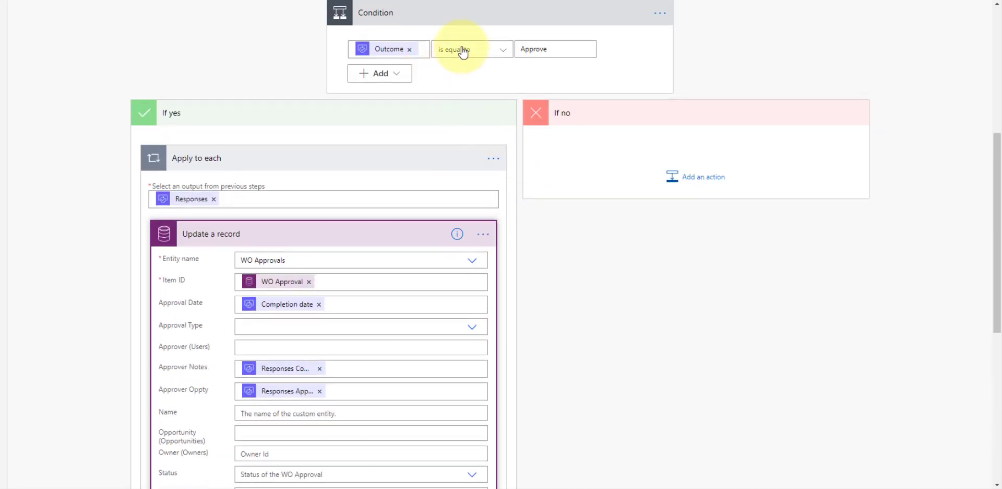
pyautogui.scroll(-1, 299, 230)
pyautogui.scroll(-4, 301, 251)
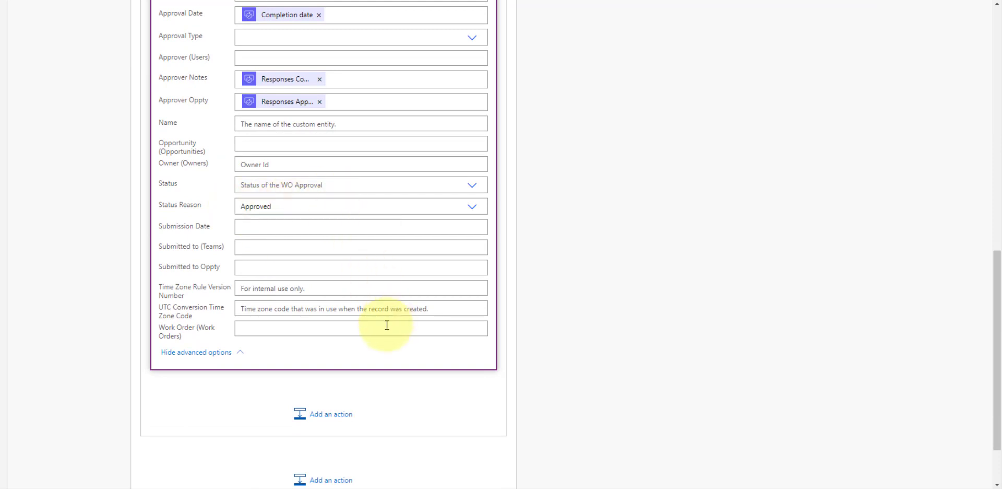
pyautogui.scroll(4, 503, 362)
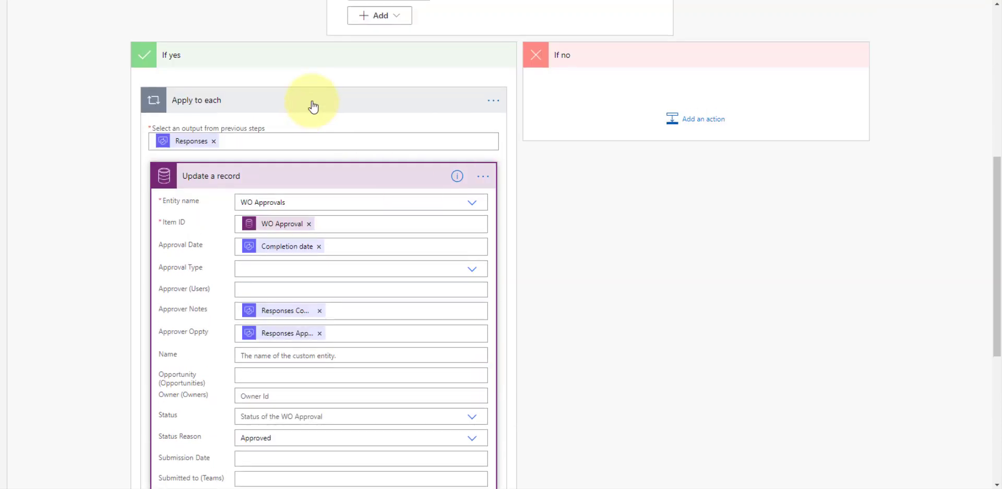
pyautogui.click(300, 101)
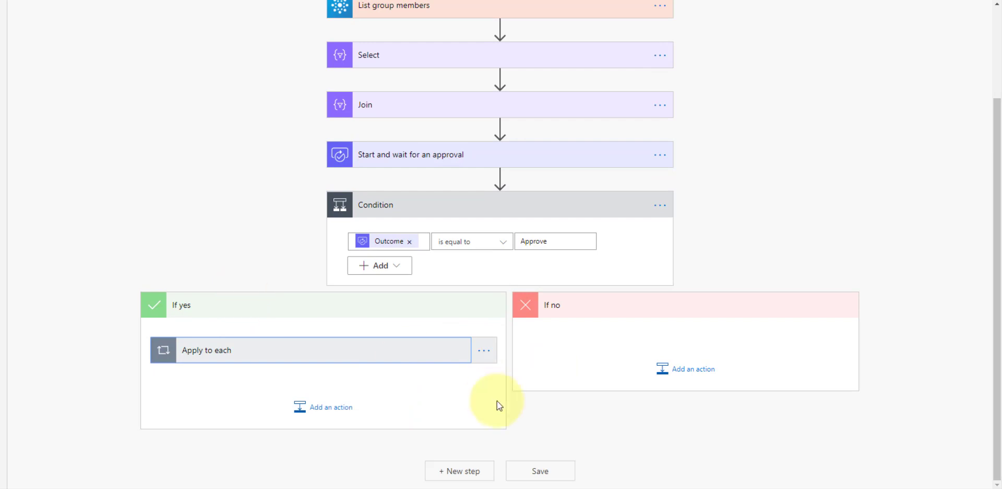
pyautogui.click(484, 350)
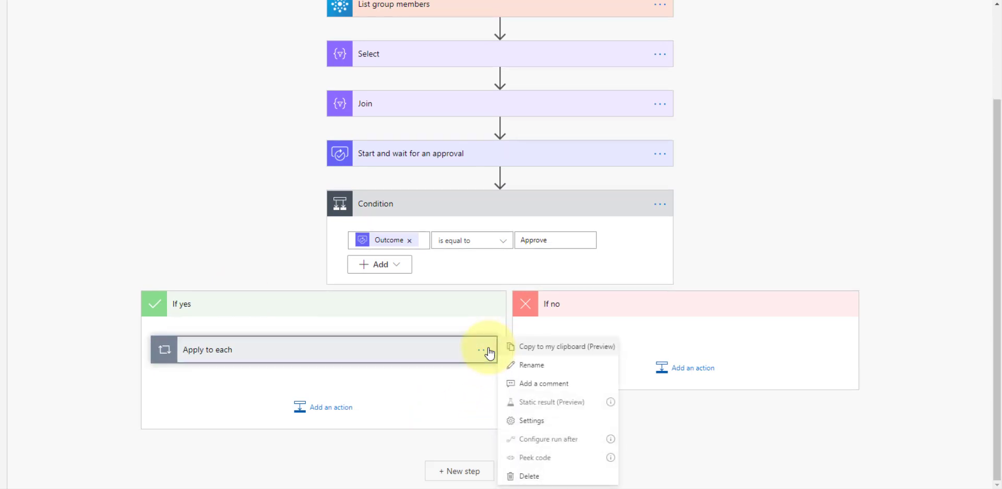
pyautogui.click(547, 348)
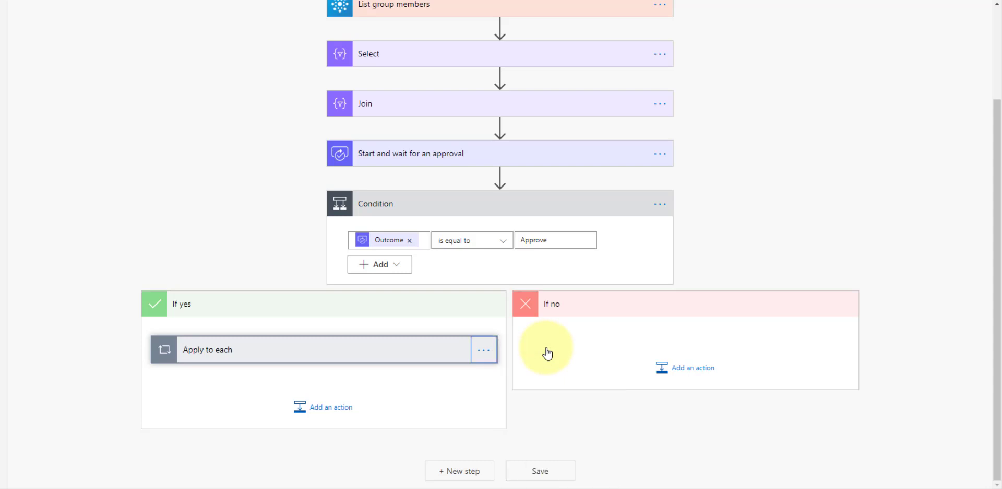
# - Add the copied Apply to each loop from the clipboard to the If no branch
pyautogui.click(698, 368)
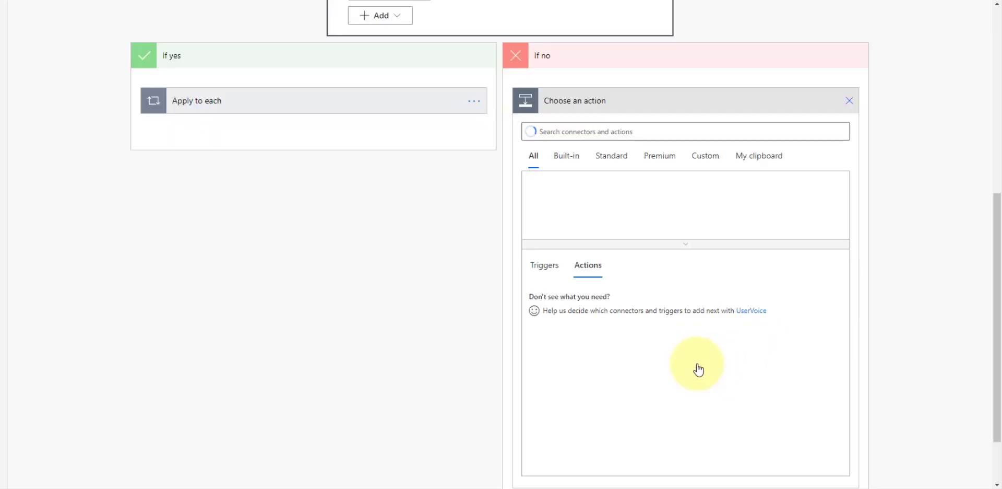
pyautogui.click(760, 157)
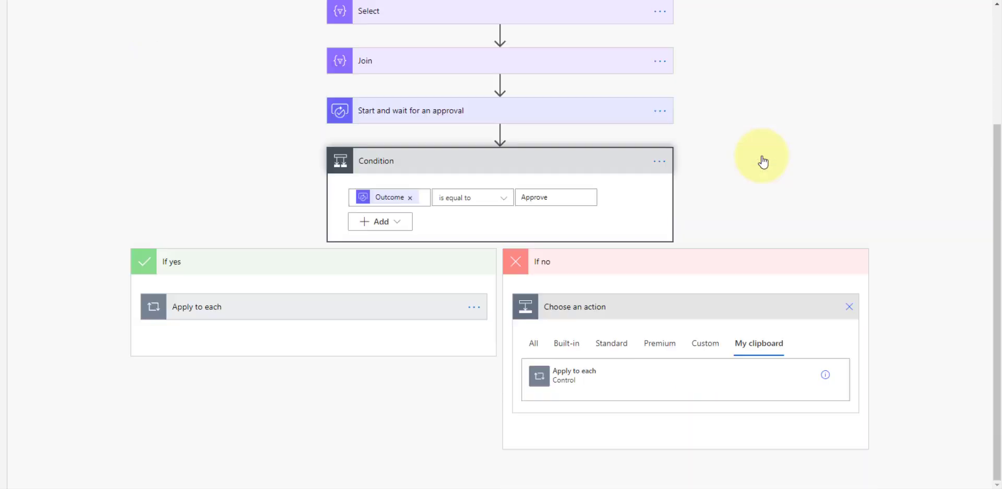
pyautogui.click(570, 376)
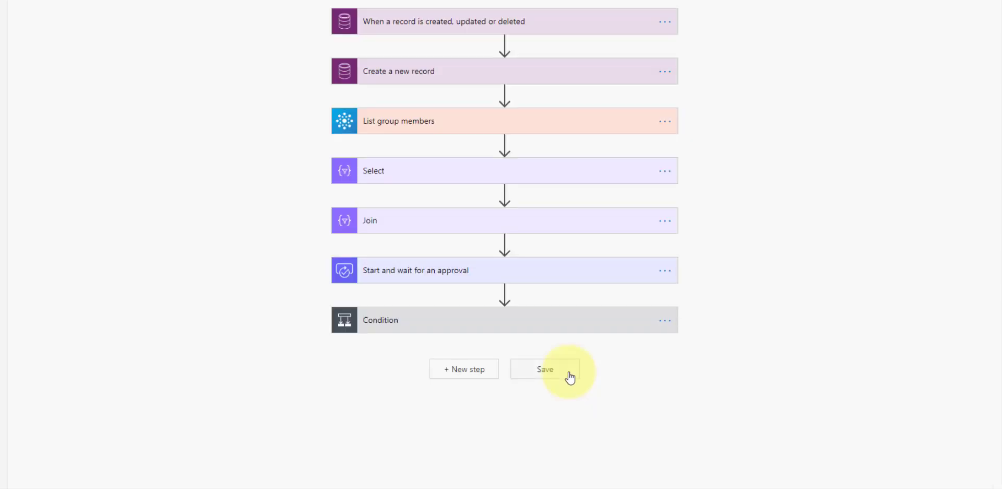
# - Expand the condition, the If no branch's loop and its update action, and show the action's advanced options
pyautogui.click(486, 321)
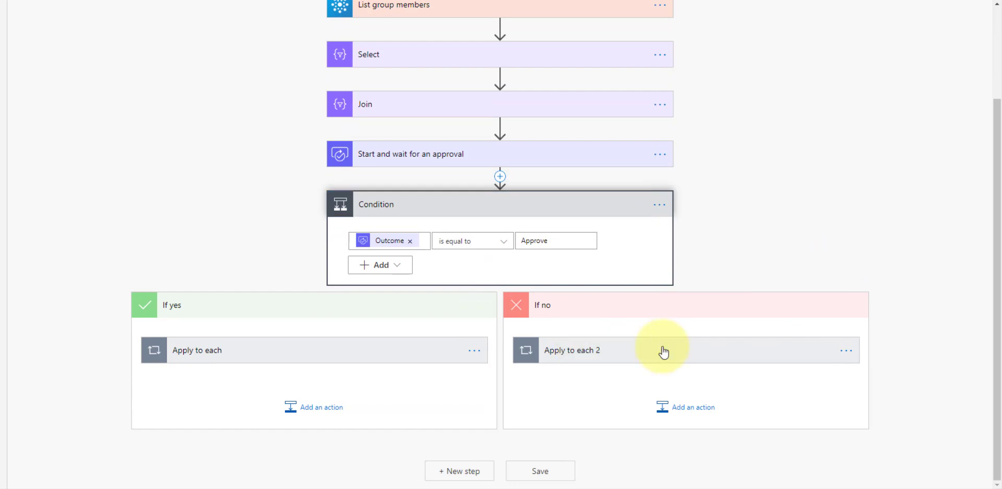
pyautogui.click(753, 348)
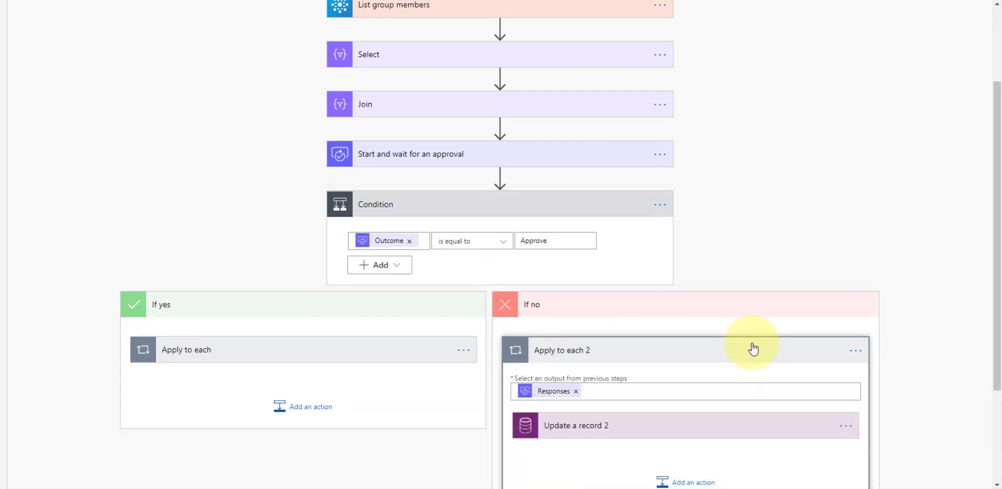
pyautogui.scroll(-3, 754, 349)
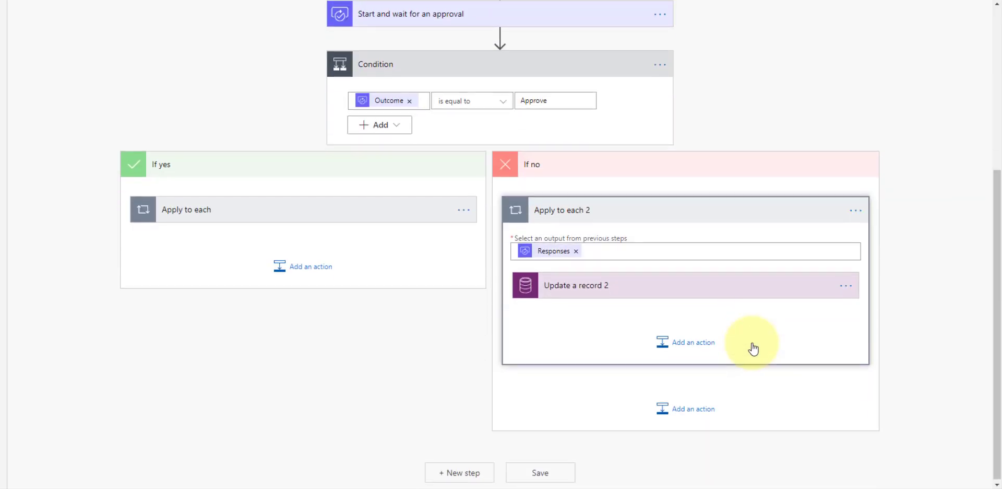
pyautogui.click(554, 290)
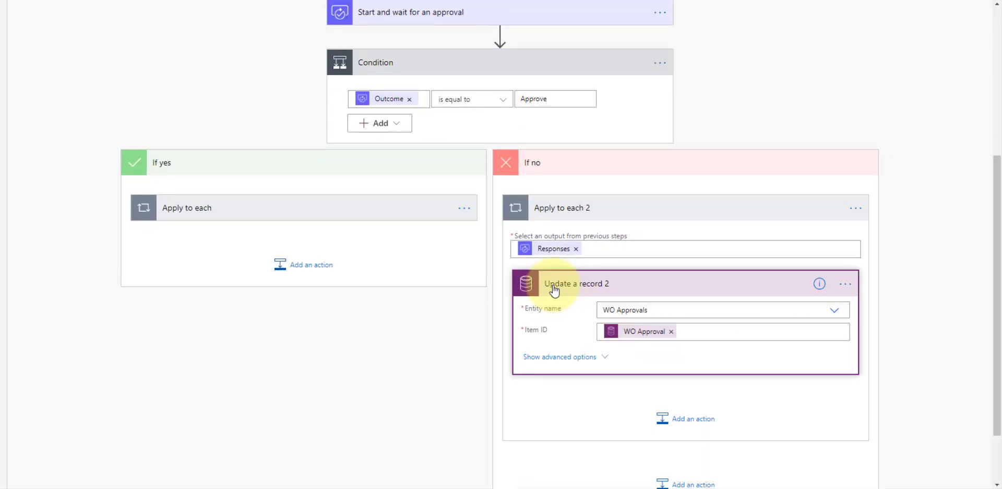
pyautogui.click(553, 361)
# - Set the Status Reason of the If no branch's update action to Denied and collapse the action
pyautogui.scroll(-4, 671, 329)
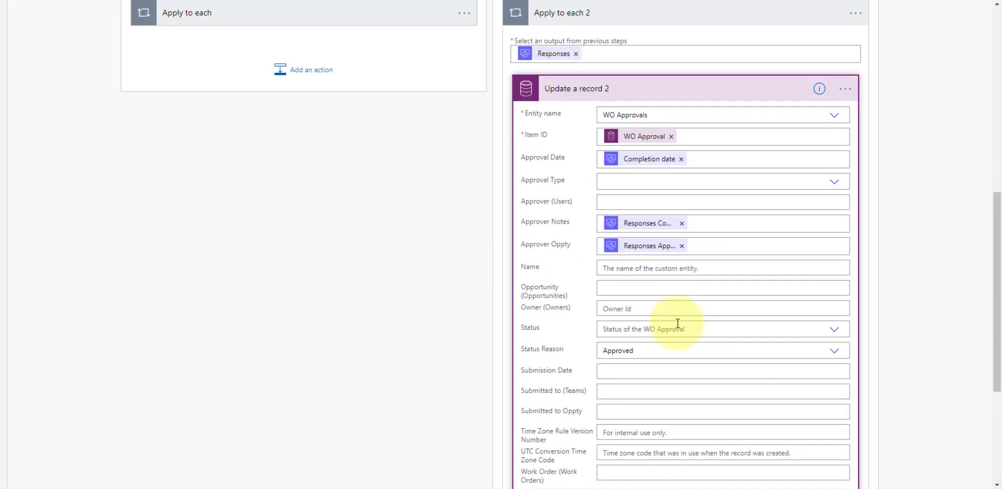
pyautogui.scroll(-3, 677, 323)
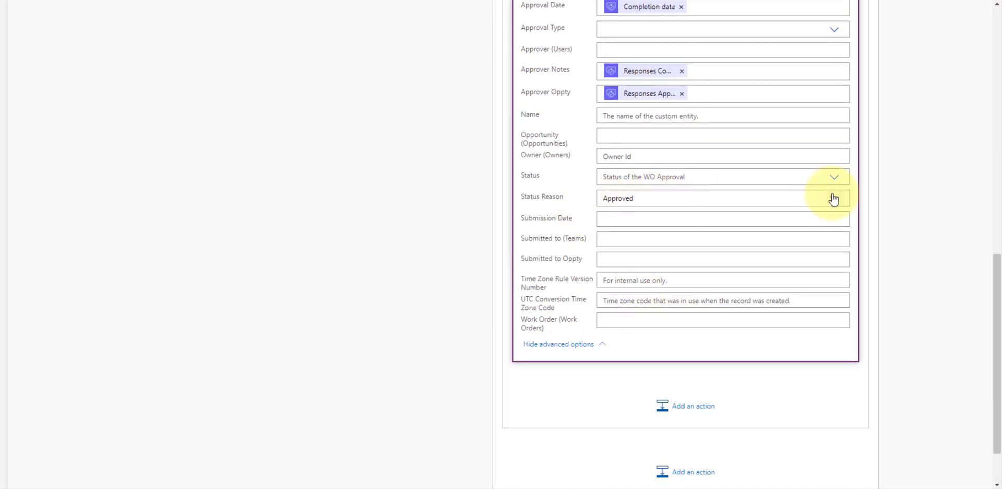
pyautogui.scroll(7, 829, 204)
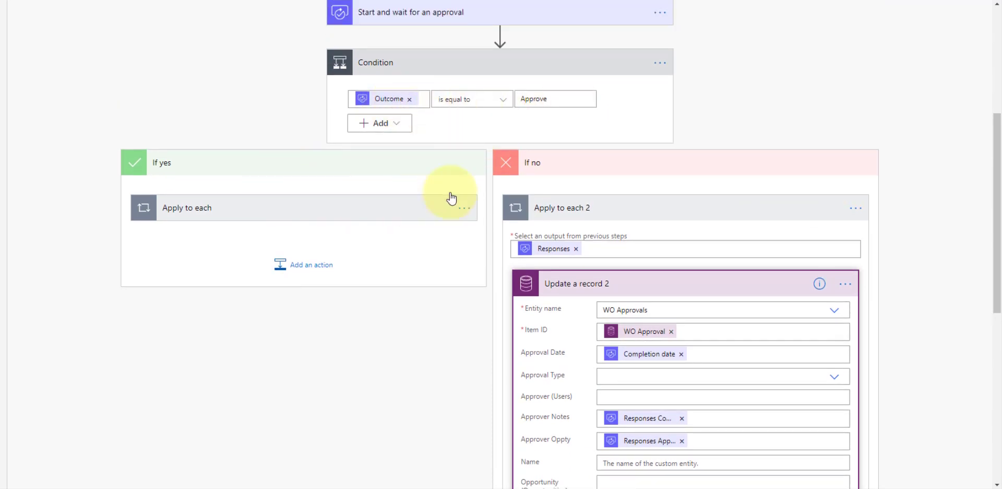
pyautogui.scroll(-3, 676, 255)
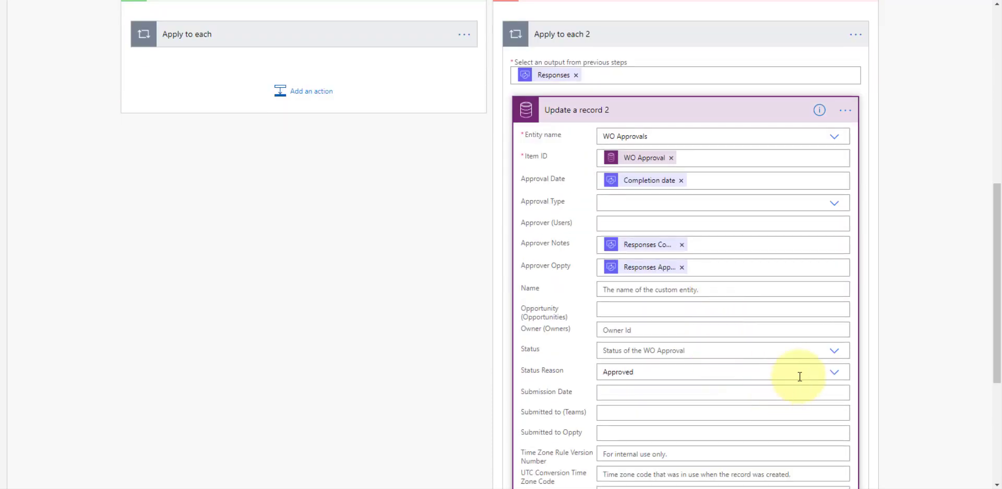
pyautogui.click(835, 373)
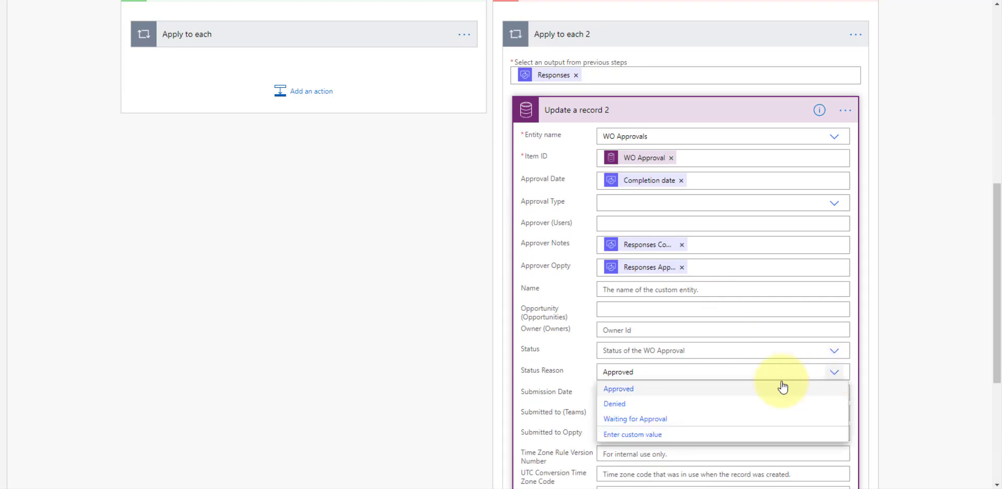
pyautogui.click(614, 402)
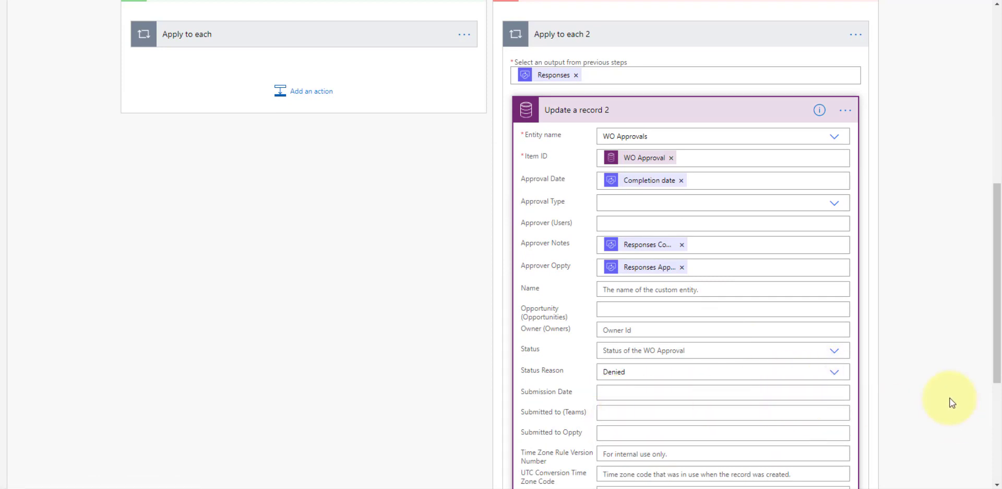
pyautogui.click(693, 106)
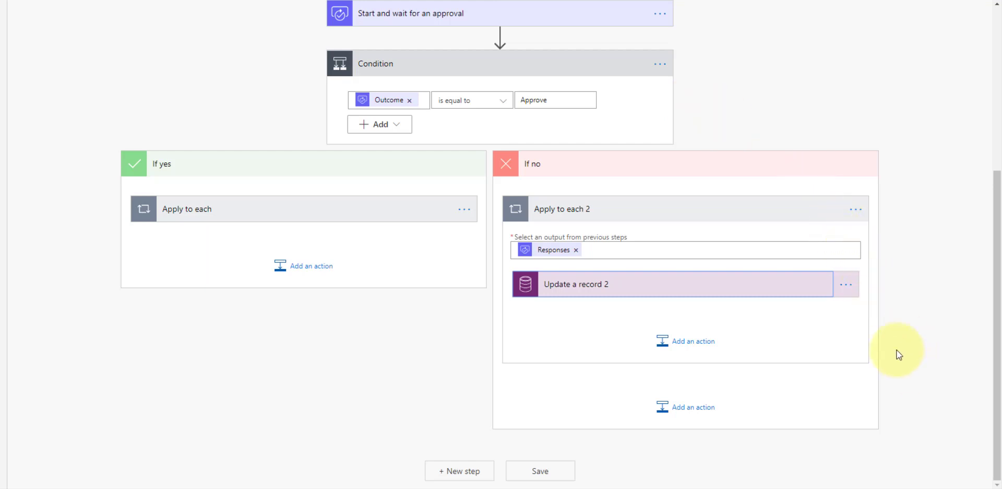
# - Expand the flow's trigger with its advanced options and review the trigger condition, entity, scope and filtering attributes
pyautogui.scroll(2, 897, 350)
pyautogui.scroll(2, 897, 350)
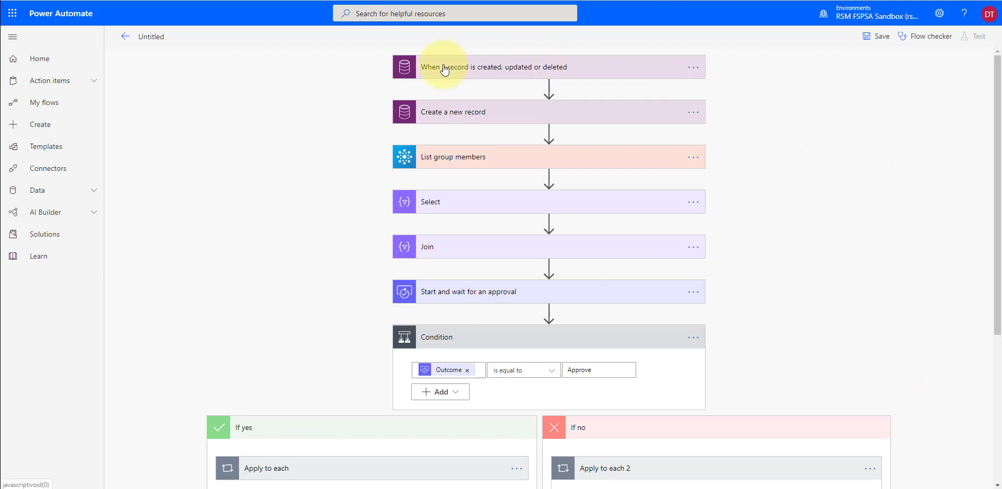
pyautogui.click(548, 70)
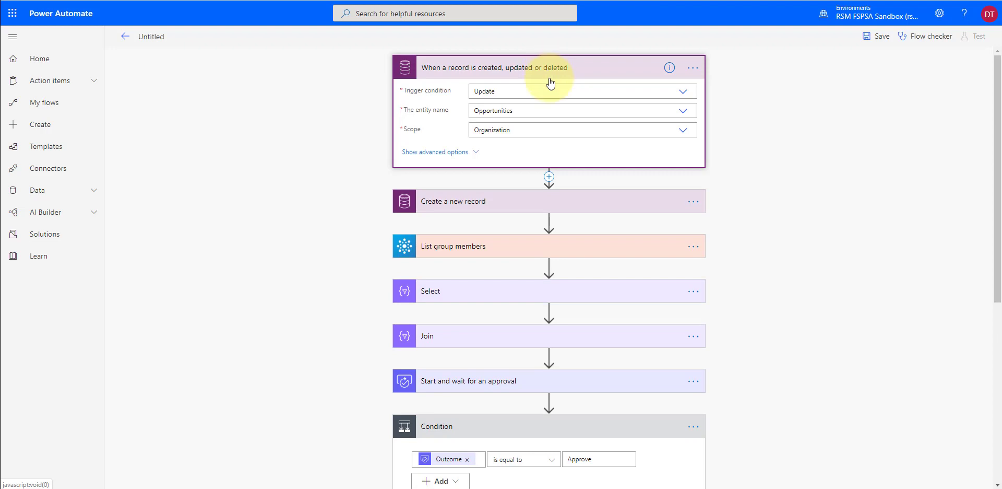
pyautogui.click(504, 91)
pyautogui.click(446, 152)
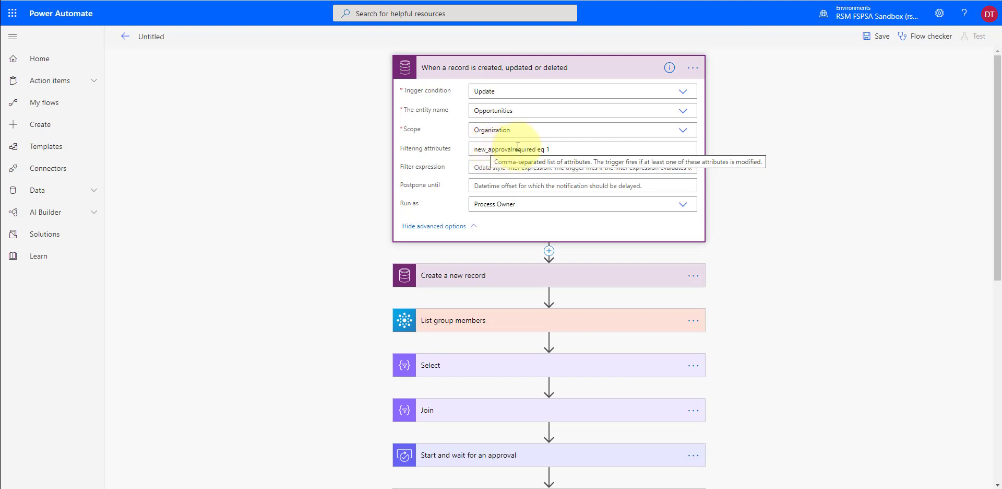
# - Expand the Create a new record action with its advanced options and review the WO Approvals field values
pyautogui.scroll(-3, 558, 152)
pyautogui.click(499, 120)
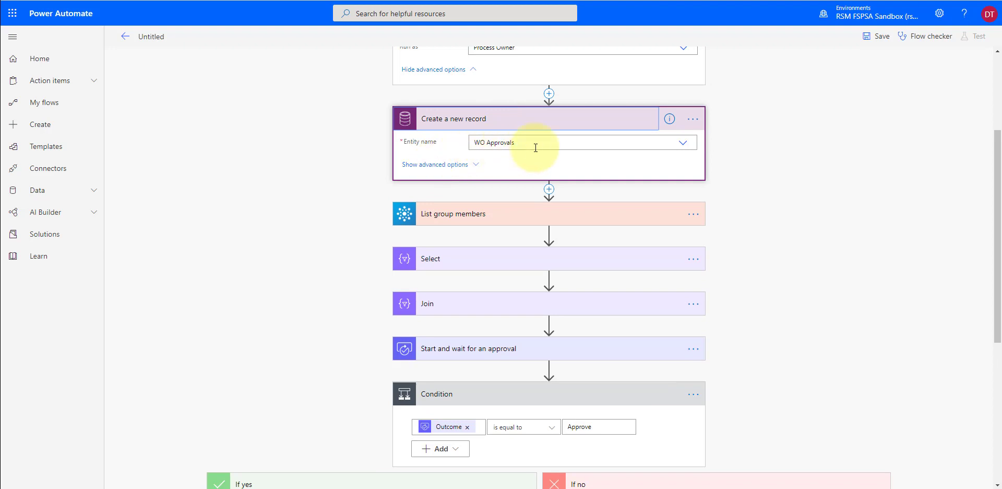
pyautogui.click(459, 172)
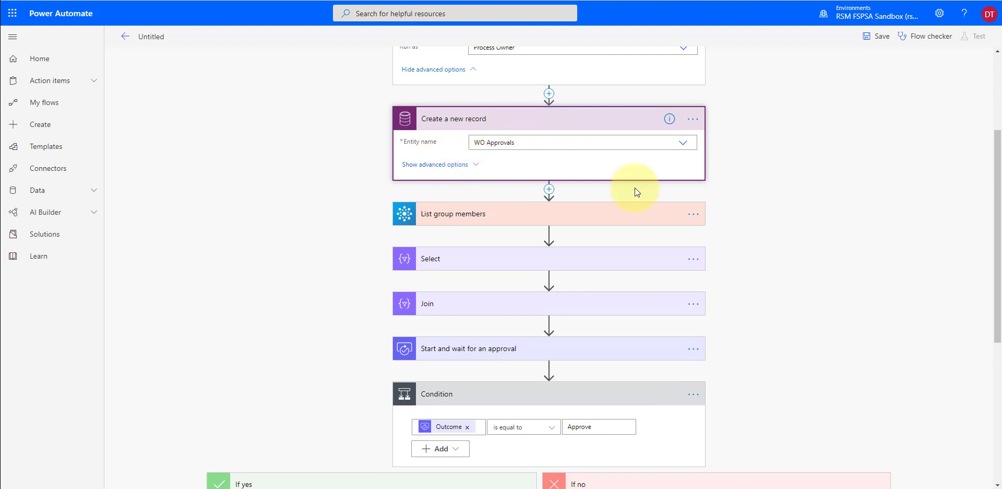
pyautogui.scroll(-3, 813, 215)
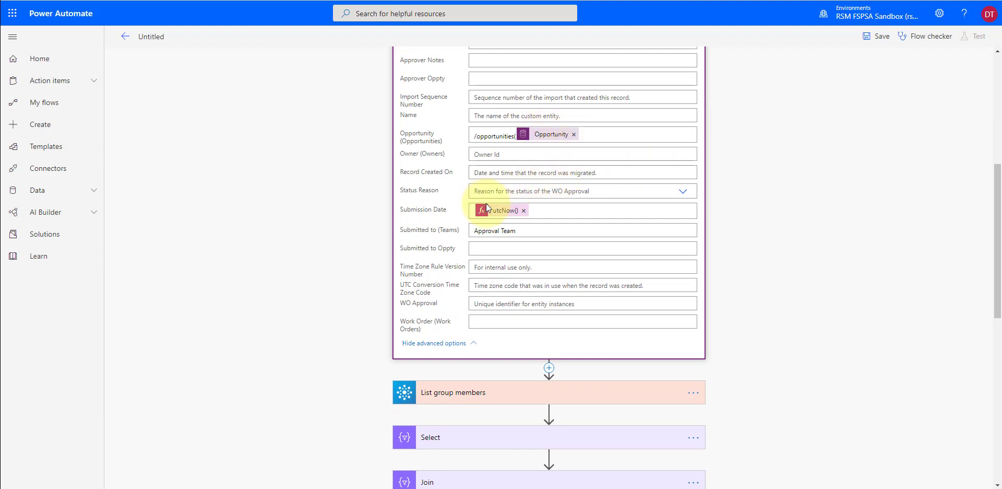
pyautogui.scroll(-1, 814, 212)
pyautogui.scroll(-3, 817, 215)
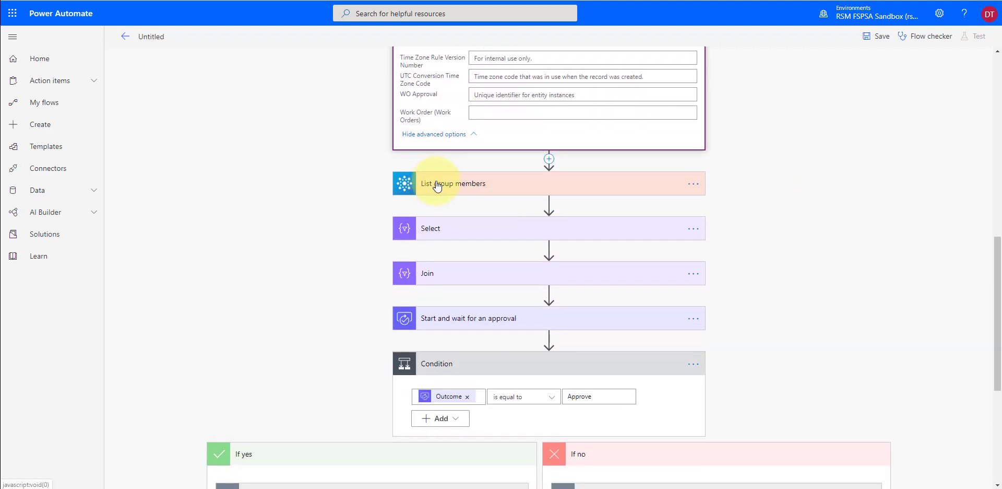
# - Expand the List group members, Select and Join actions and check their group, mapping and separator inputs
pyautogui.click(437, 187)
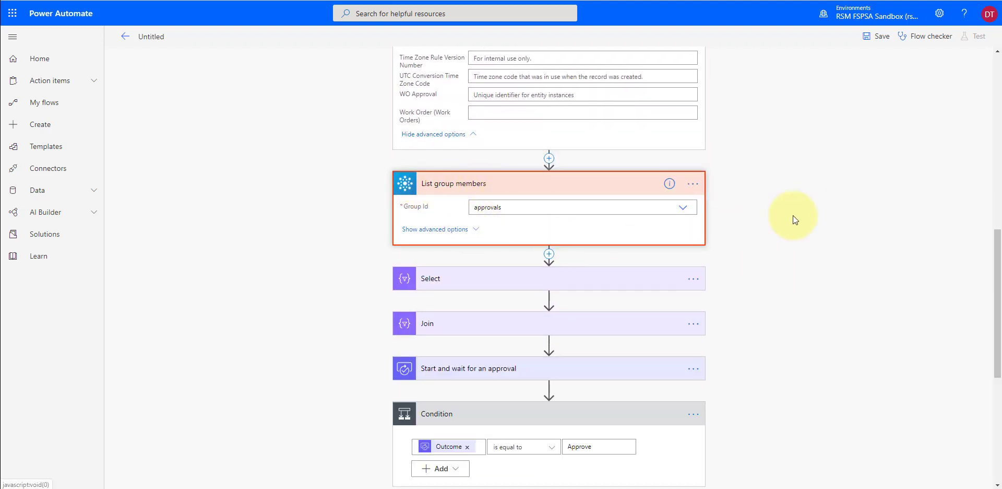
pyautogui.scroll(-2, 794, 220)
pyautogui.click(510, 178)
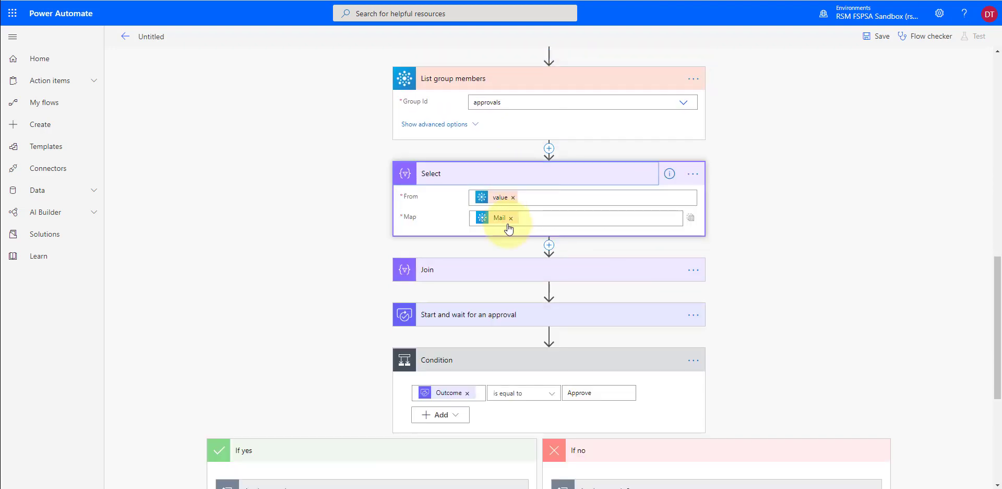
pyautogui.click(473, 271)
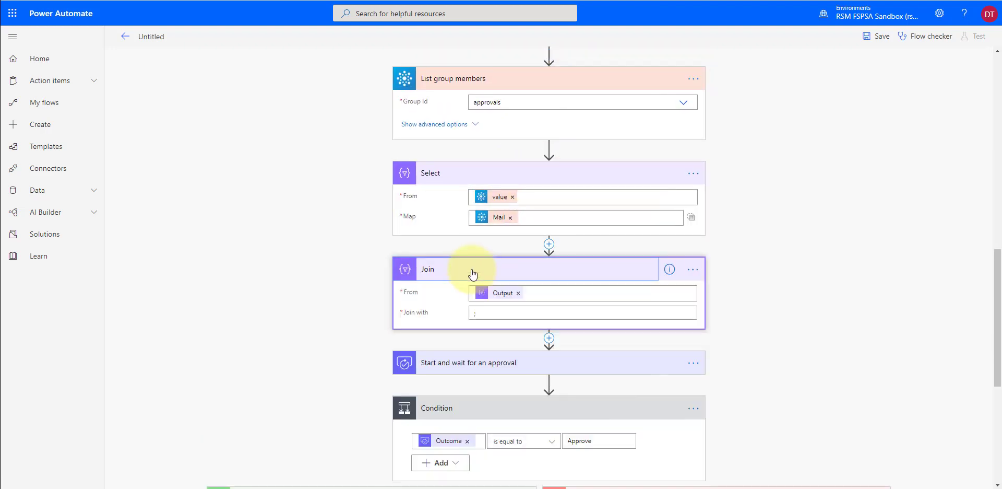
pyautogui.scroll(-4, 472, 266)
pyautogui.click(476, 103)
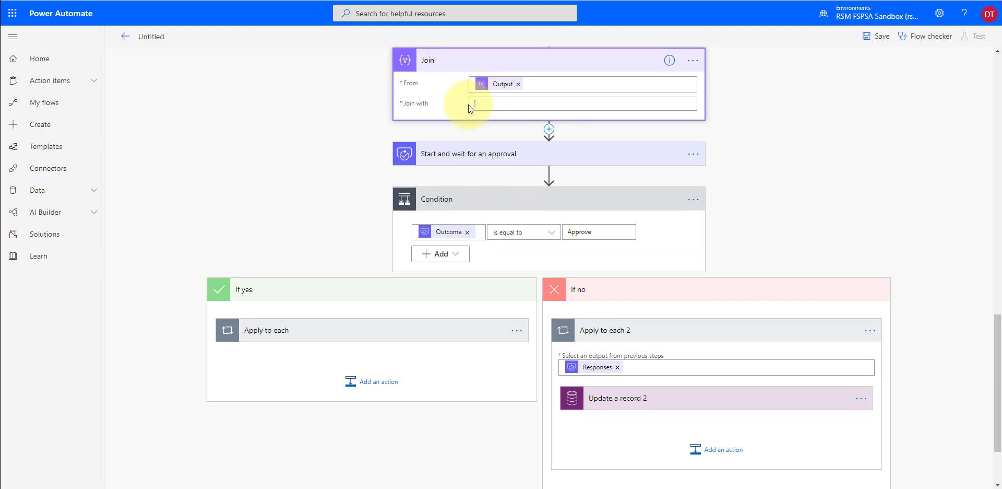
# - Review the Start and wait for an approval action's settings and expand the If yes branch's Apply to each loop
pyautogui.click(488, 163)
pyautogui.scroll(-3, 527, 282)
pyautogui.scroll(-1, 524, 262)
pyautogui.click(325, 296)
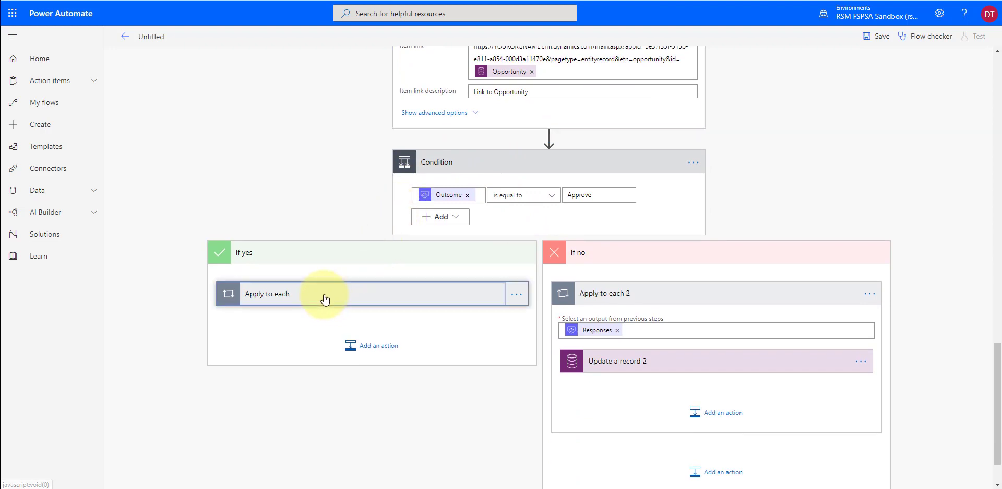